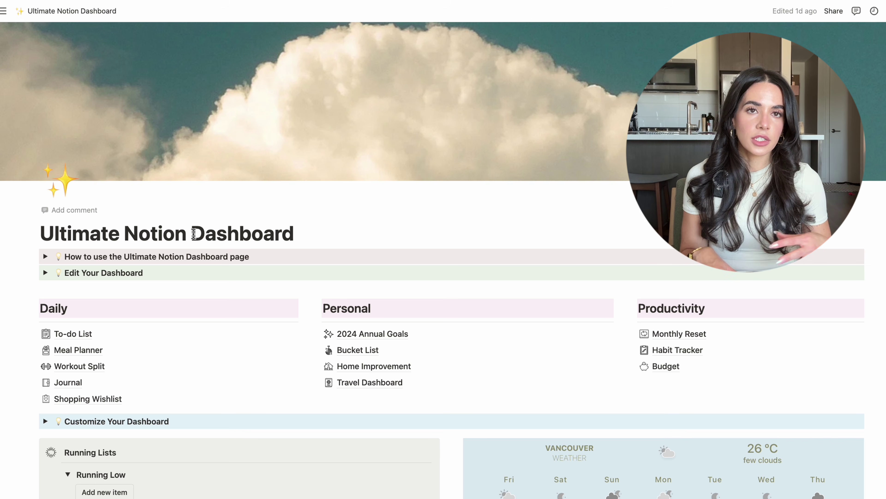
Read the "How to use the Ultimate Notion Dashboard page" instructions, collapse them, and check the actions available for that toggle block
scroll(194, 233, down, 3)
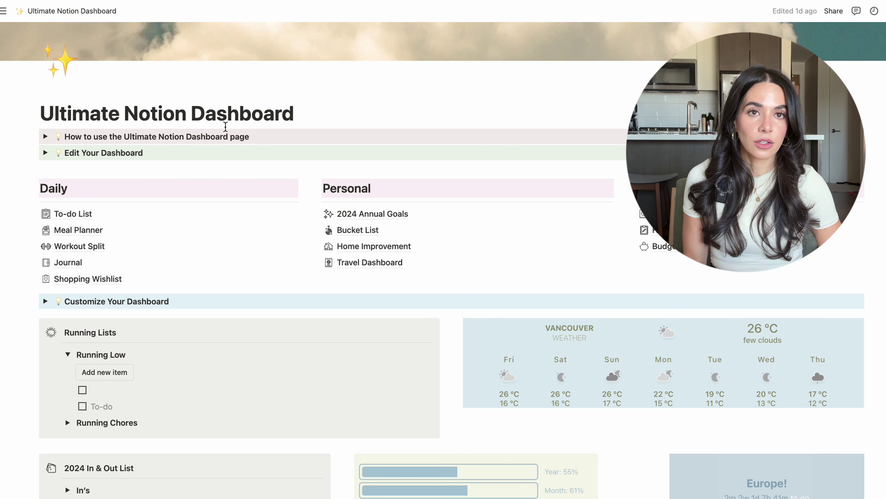
click(46, 137)
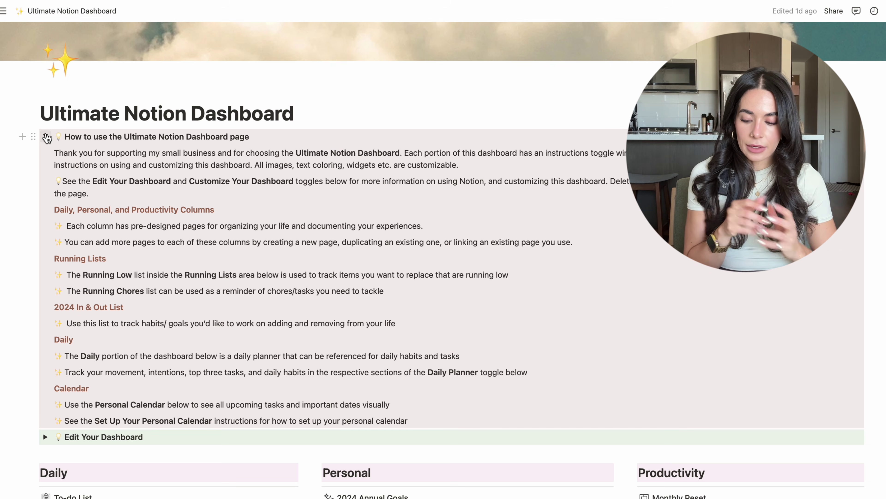
click(46, 136)
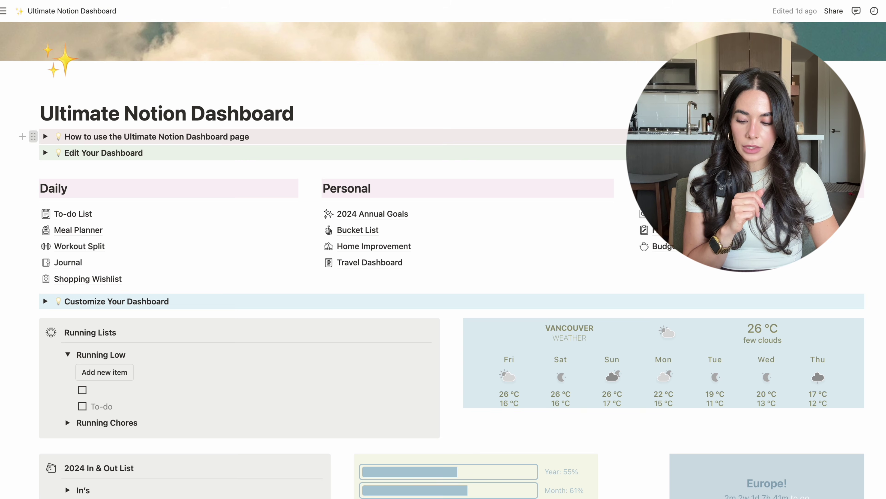
click(33, 137)
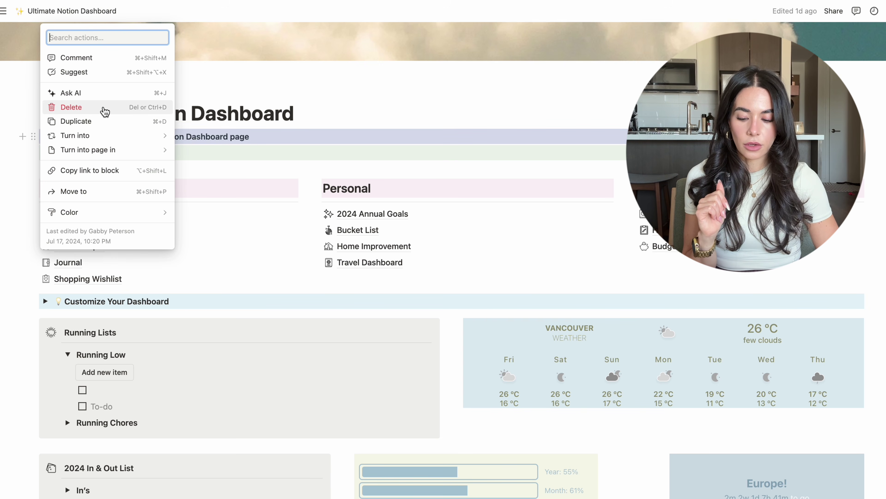
click(365, 103)
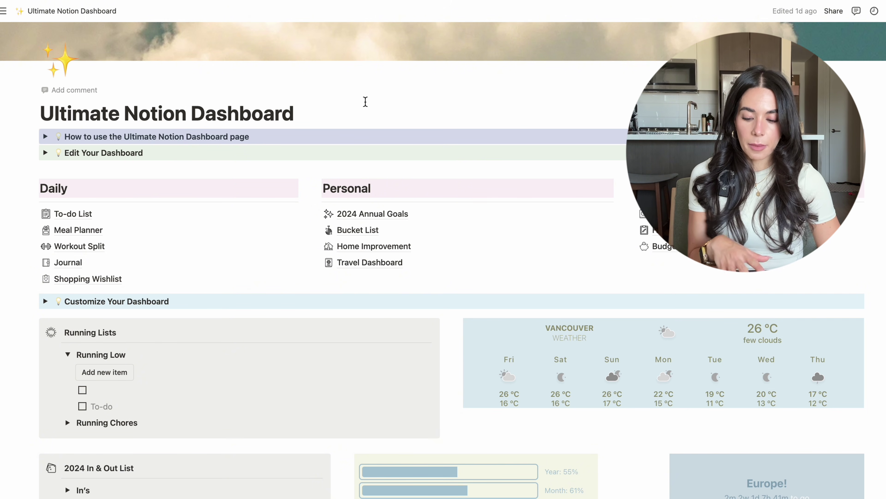
scroll(219, 222, down, 1)
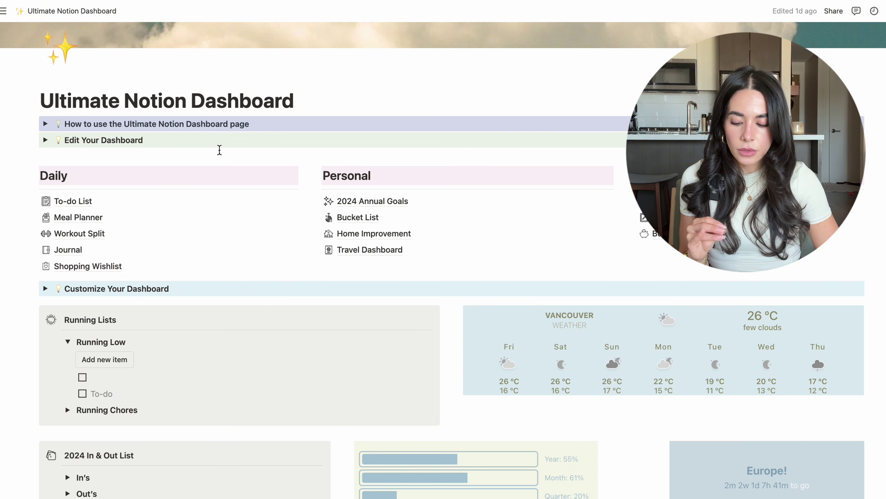
Preview the Shopping Wishlist page and try repositioning the To-do List link in the Daily column
scroll(173, 141, up, 3)
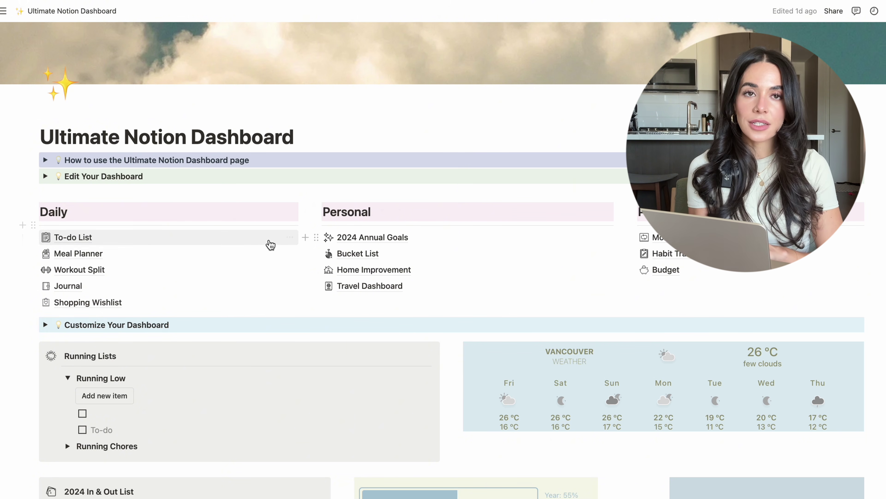
mouse_move(73, 306)
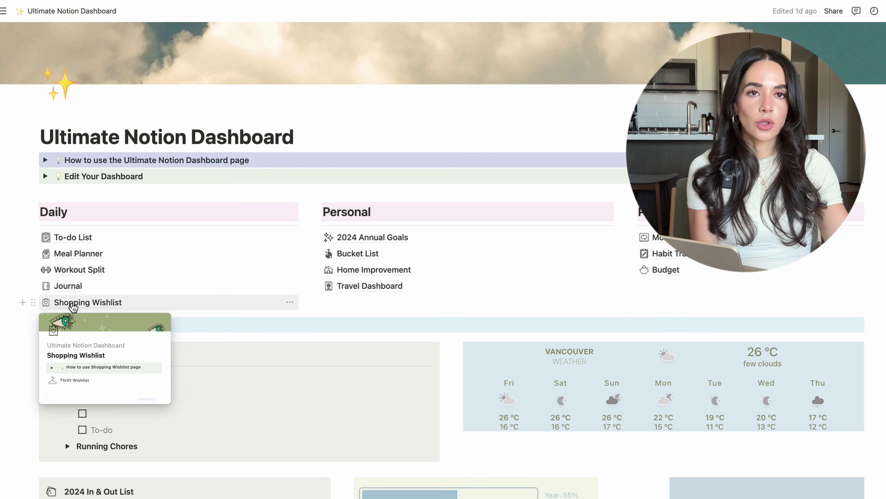
scroll(73, 306, up, 3)
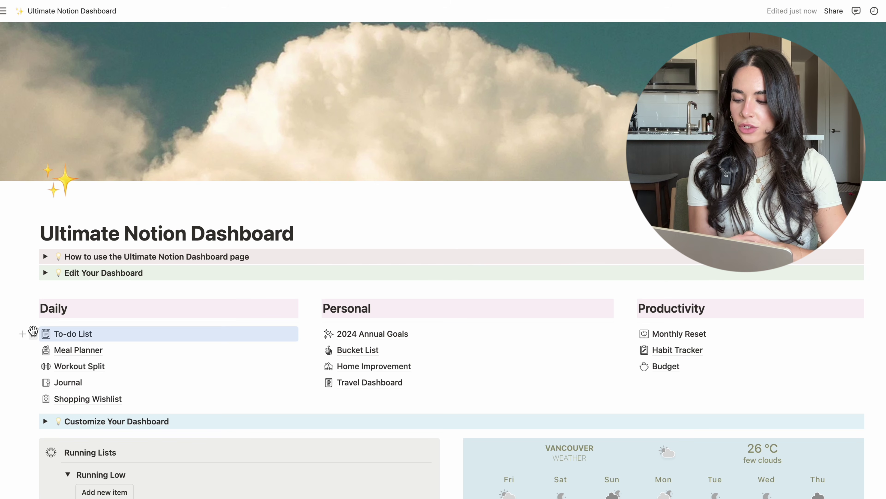
drag(34, 333, 142, 325)
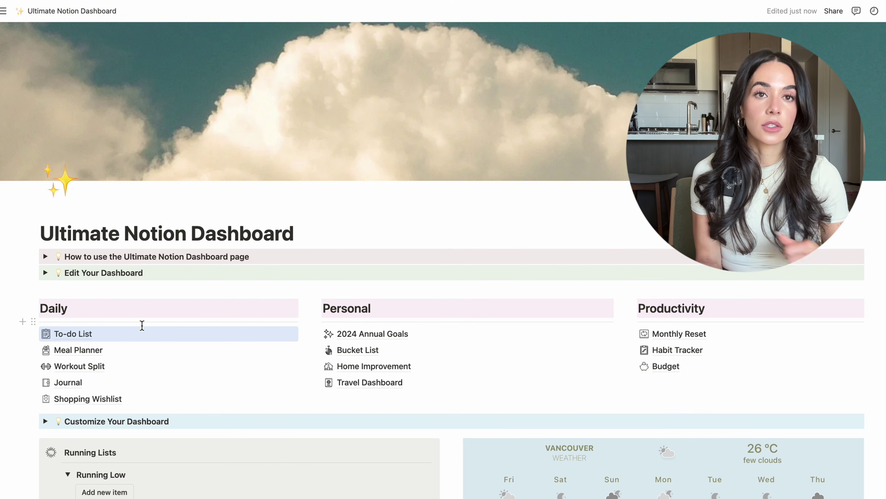
Collapse the Running Chores and Running Low toggles inside the Running Lists block
scroll(311, 337, down, 5)
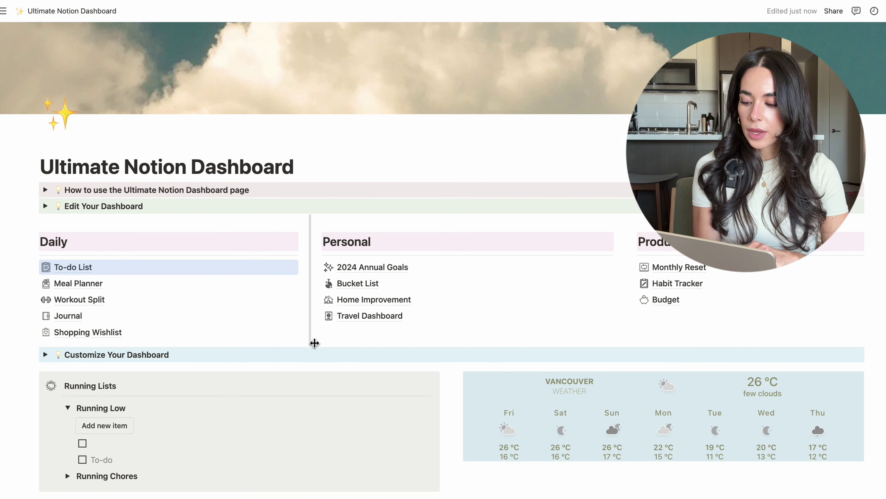
scroll(315, 345, down, 1)
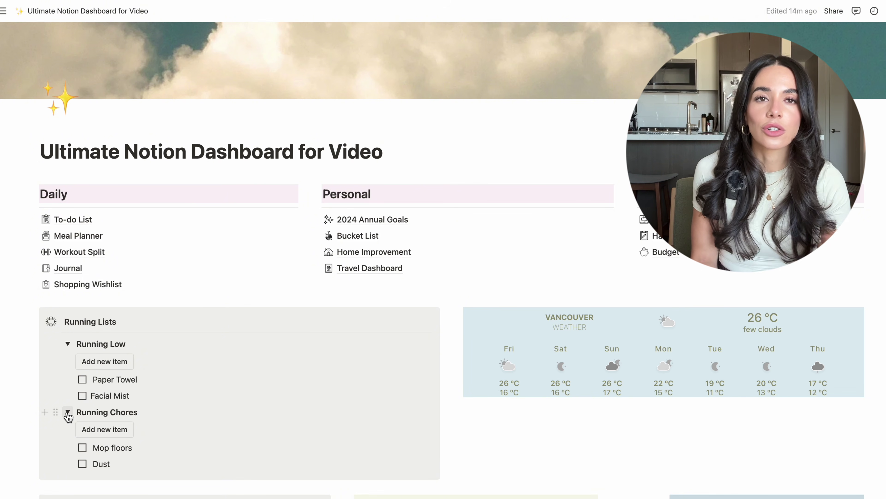
click(68, 412)
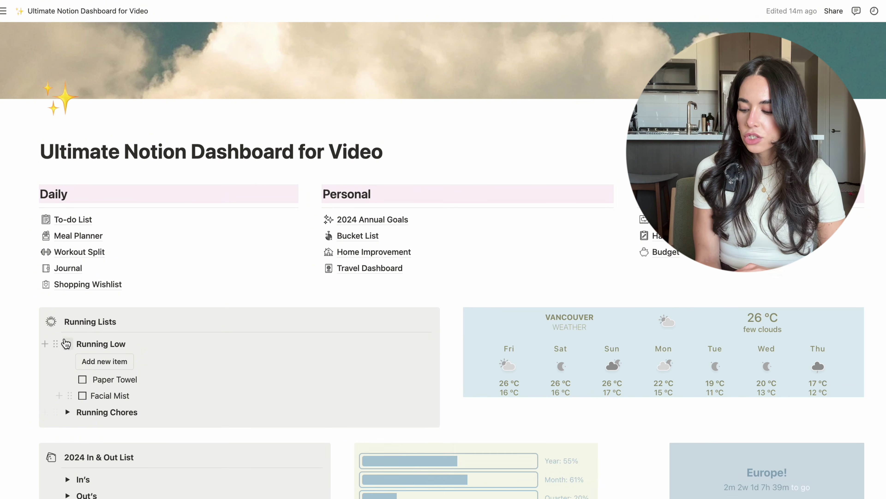
click(67, 344)
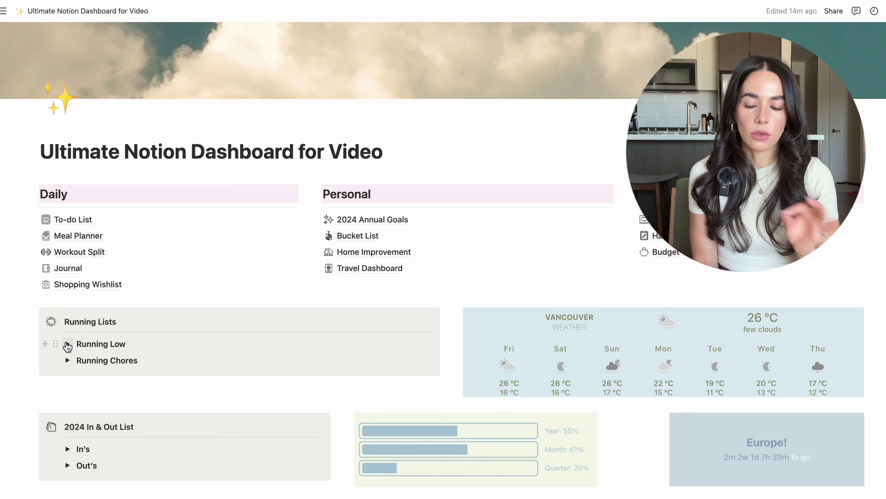
Expand the In's and Out's toggles of the 2024 In & Out List to view their bullet lists
scroll(69, 368, down, 2)
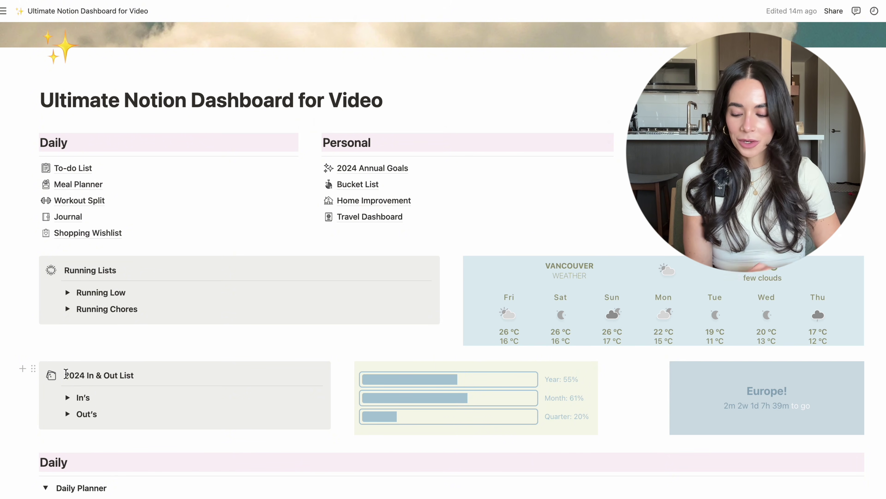
click(67, 397)
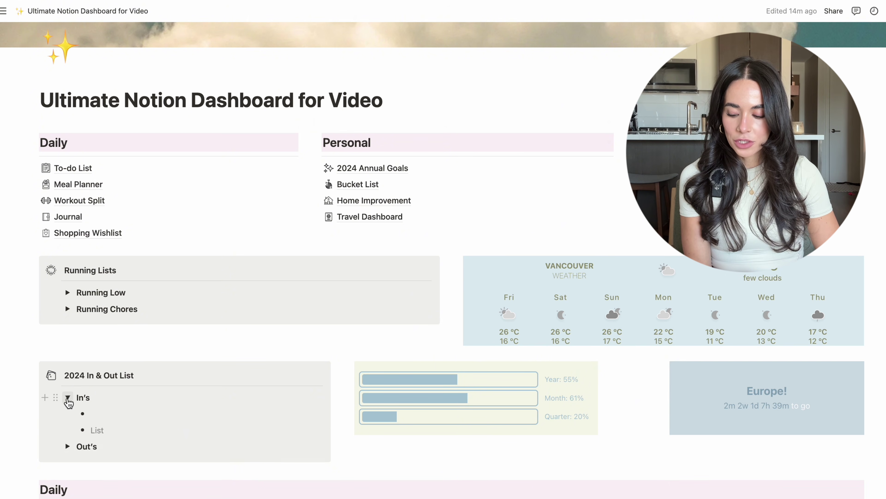
click(68, 446)
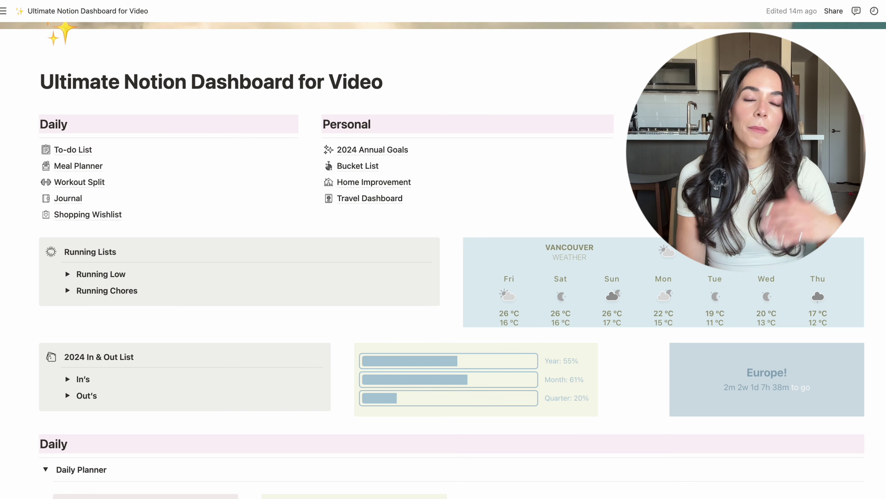
Collapse and re-expand the Daily Planner toggle to compare the dashboard with and without the planner, leaving it expanded
scroll(99, 307, down, 5)
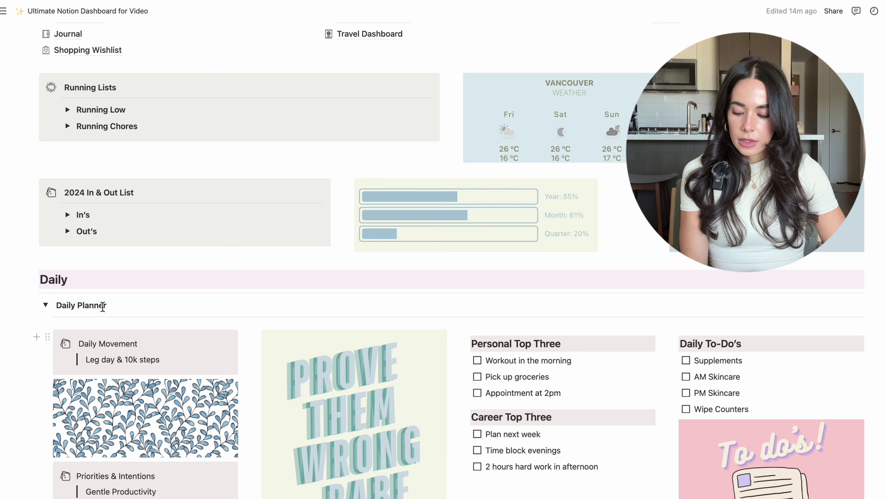
click(45, 305)
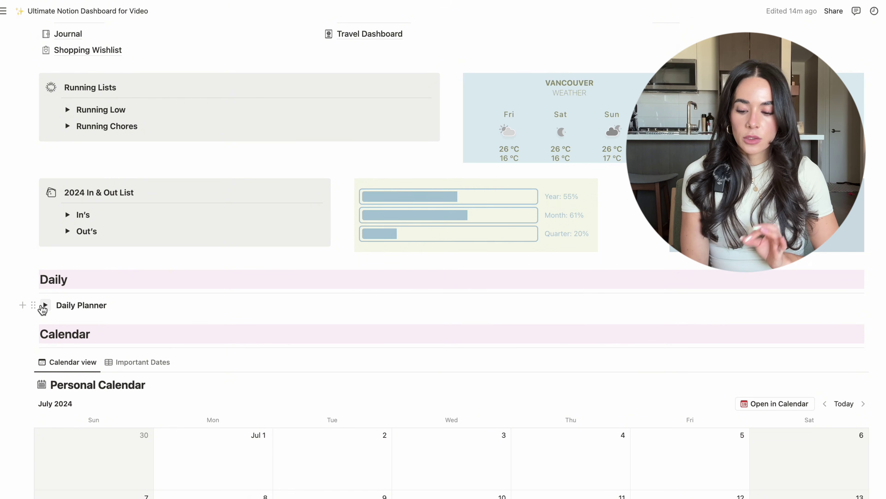
click(43, 306)
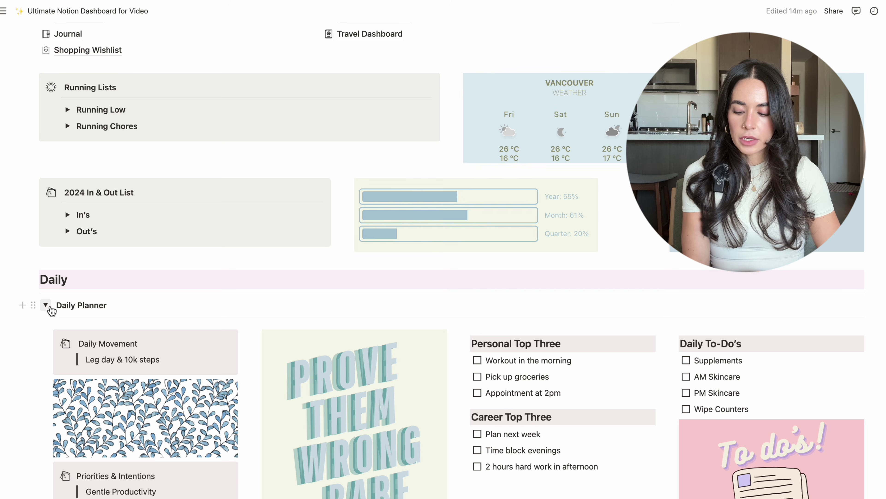
click(48, 305)
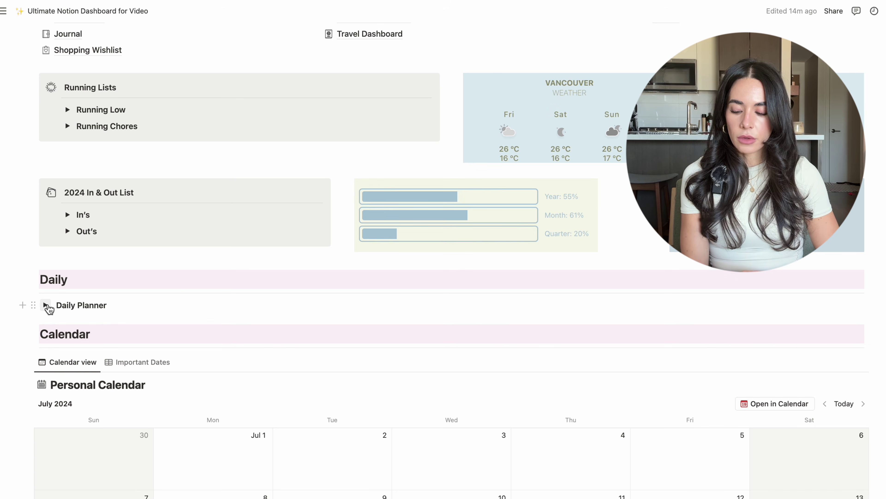
click(45, 305)
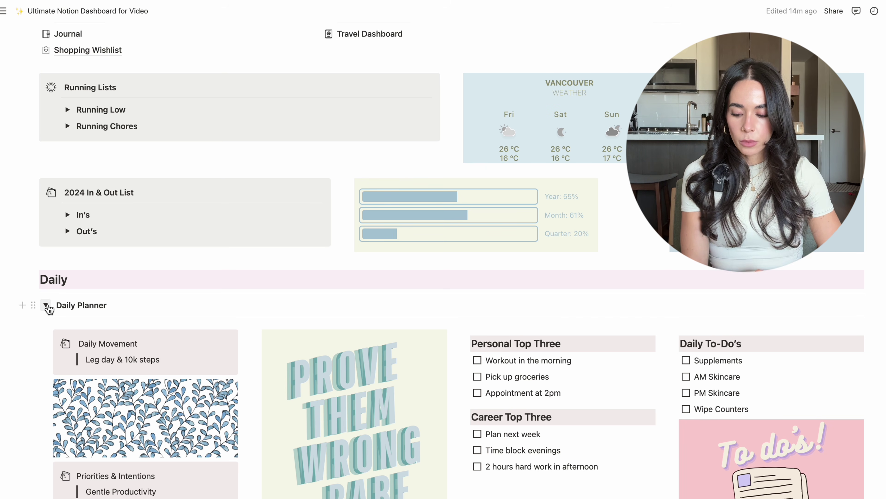
Review the Daily Planner's movement, intentions, top three and to-do sections, and collapse the planner
scroll(49, 309, down, 2)
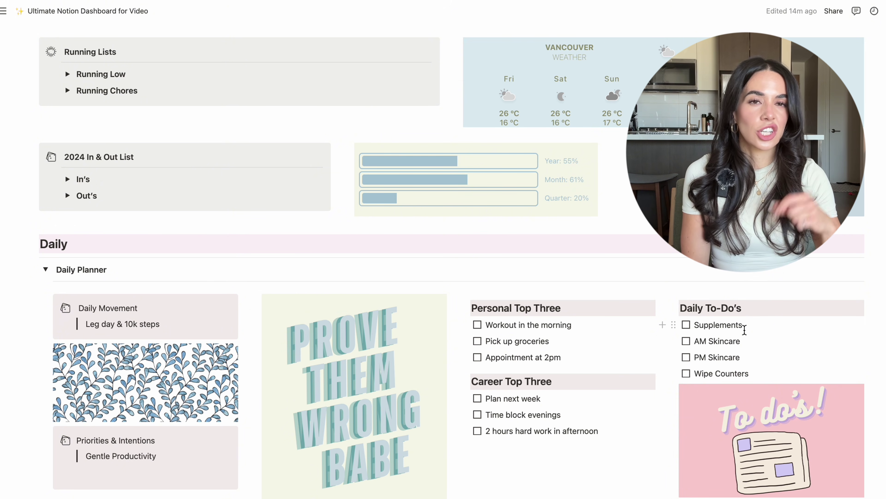
scroll(744, 330, down, 3)
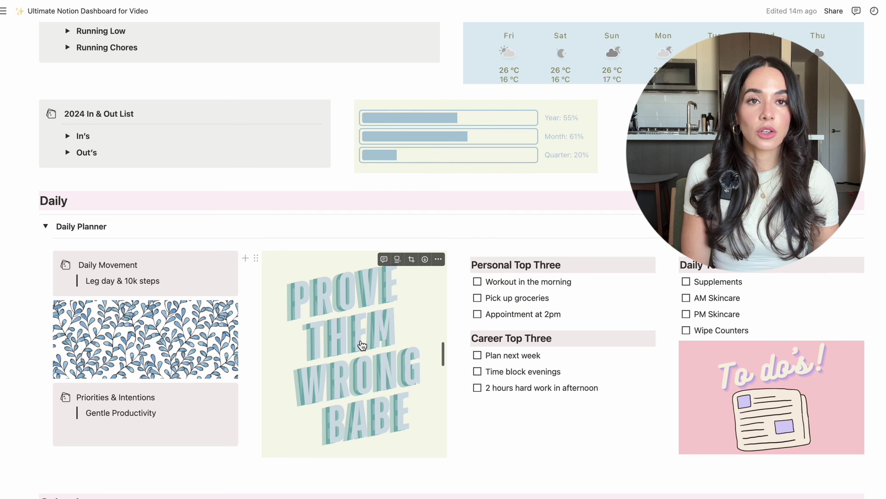
scroll(363, 345, down, 4)
click(45, 89)
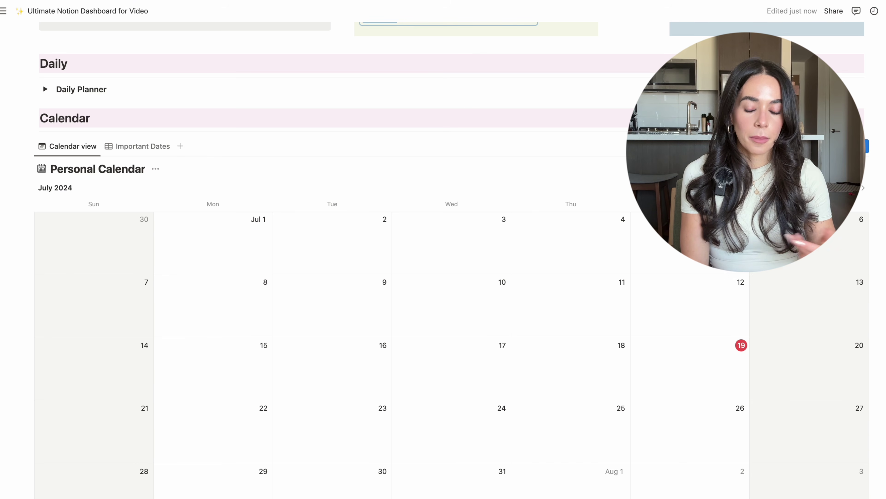
Look over the Personal Calendar's month layout and switch it to the Important Dates view
scroll(489, 276, down, 3)
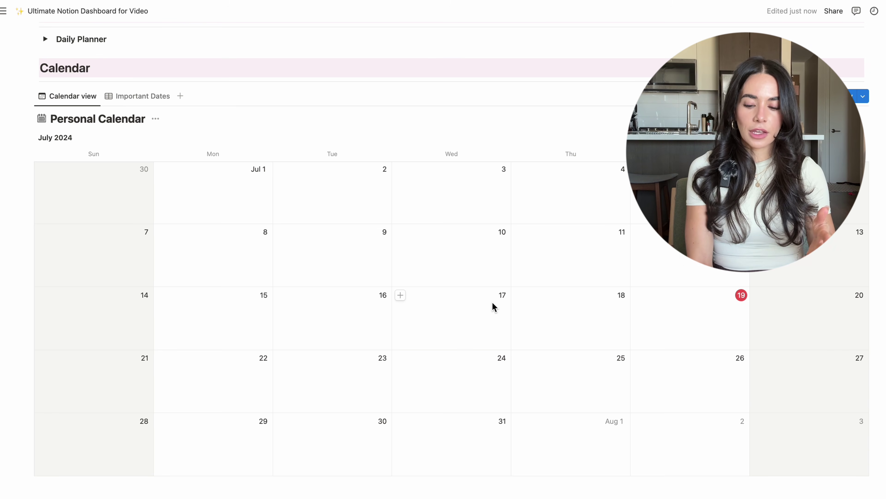
scroll(489, 305, down, 3)
scroll(478, 291, up, 3)
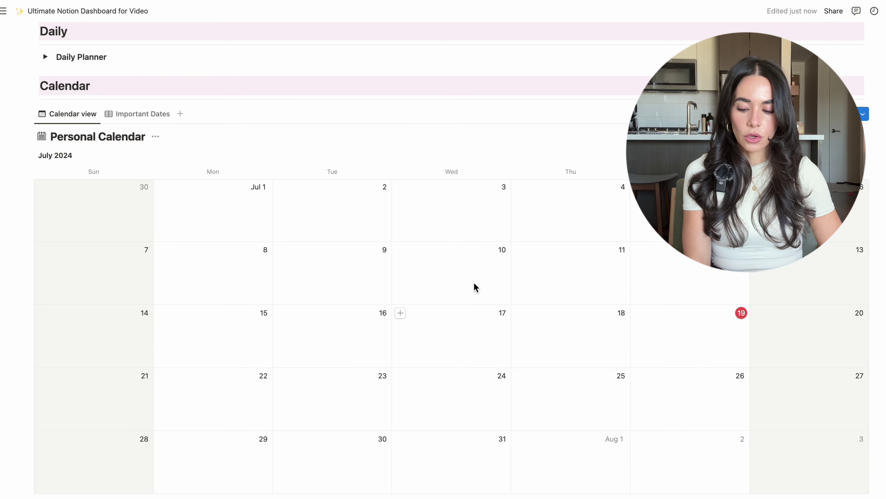
click(142, 109)
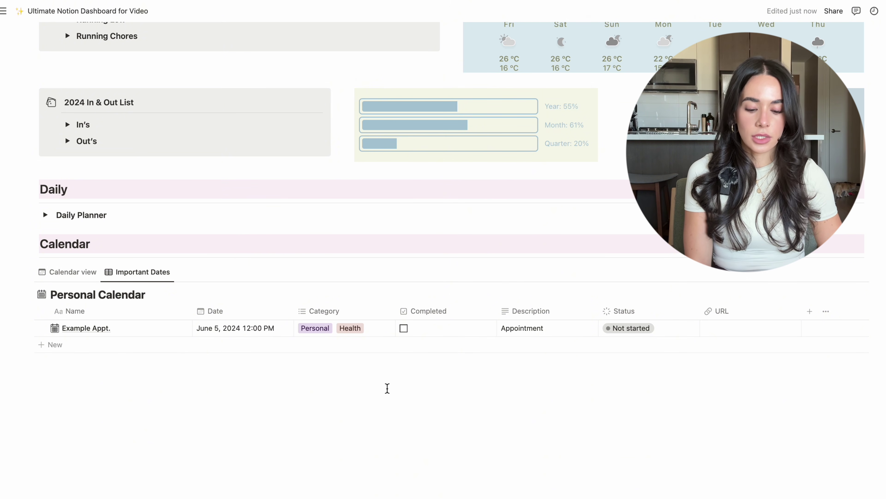
Open the To-do List page from the Daily column and review its weekday checklists, task categories and Brain Dump table
scroll(386, 384, up, 10)
scroll(339, 303, down, 3)
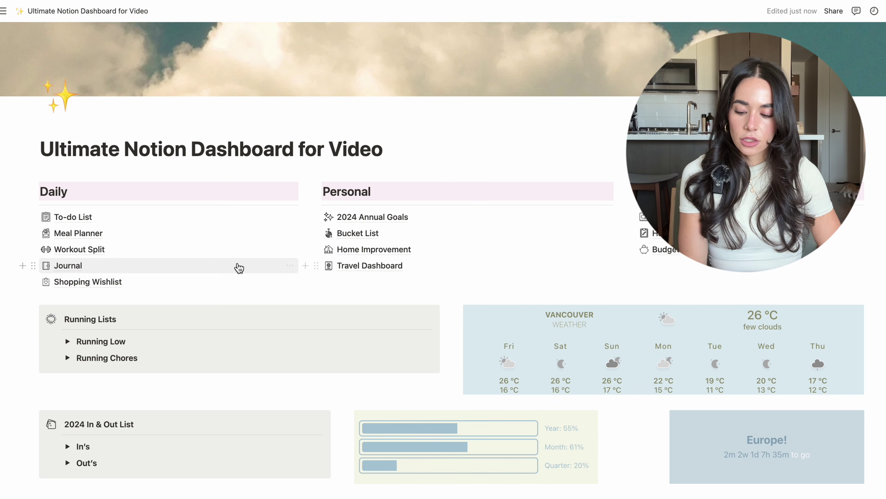
click(84, 218)
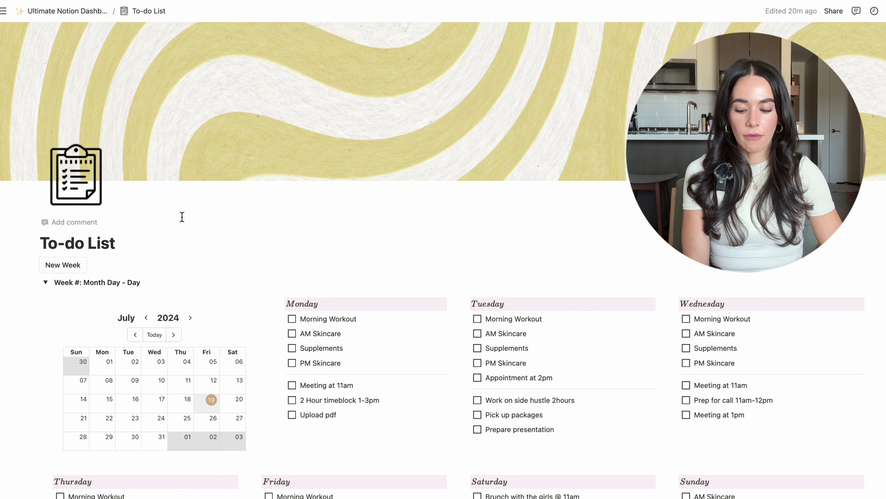
scroll(182, 217, down, 3)
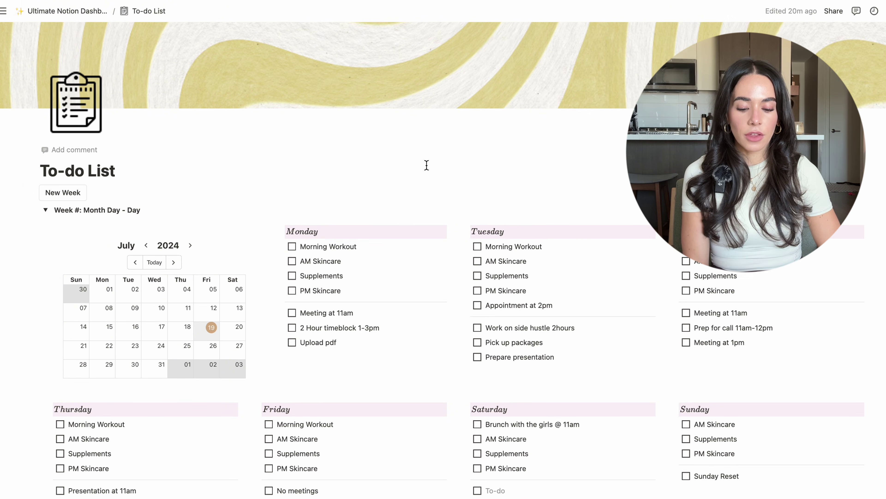
scroll(427, 165, down, 5)
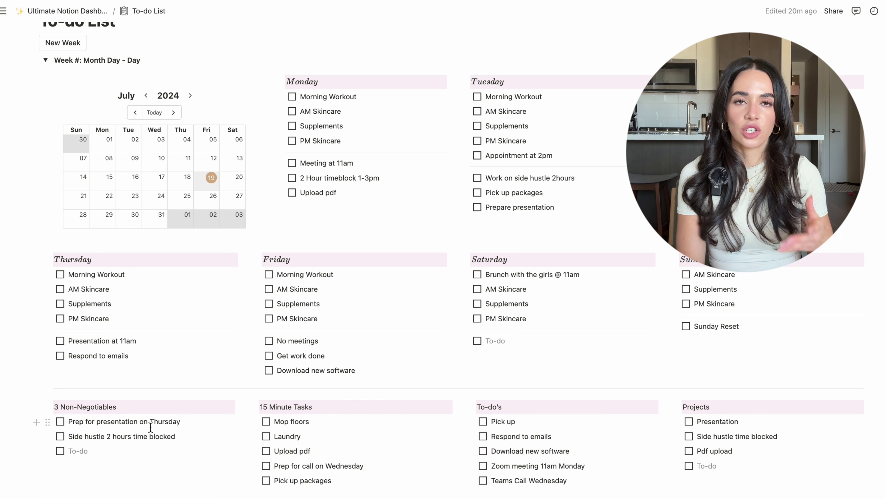
scroll(150, 427, down, 7)
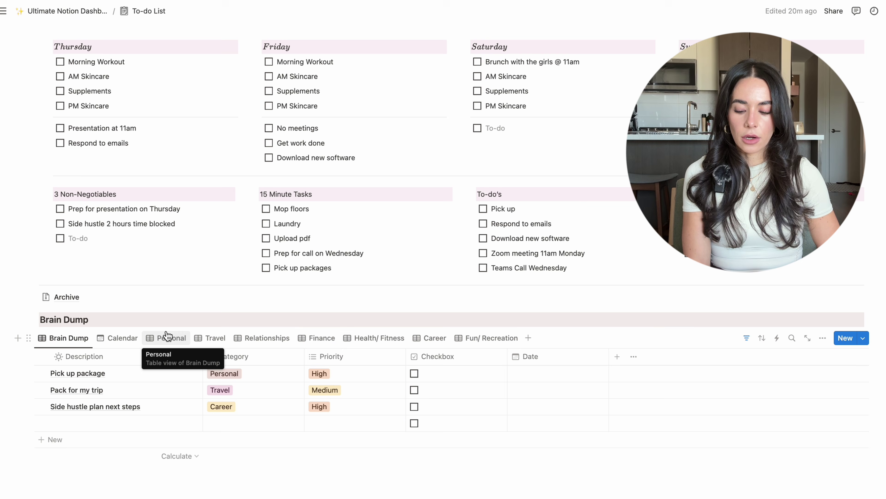
View the Brain Dump database in its Calendar view and switch it to the Personal view
click(119, 338)
scroll(140, 402, down, 6)
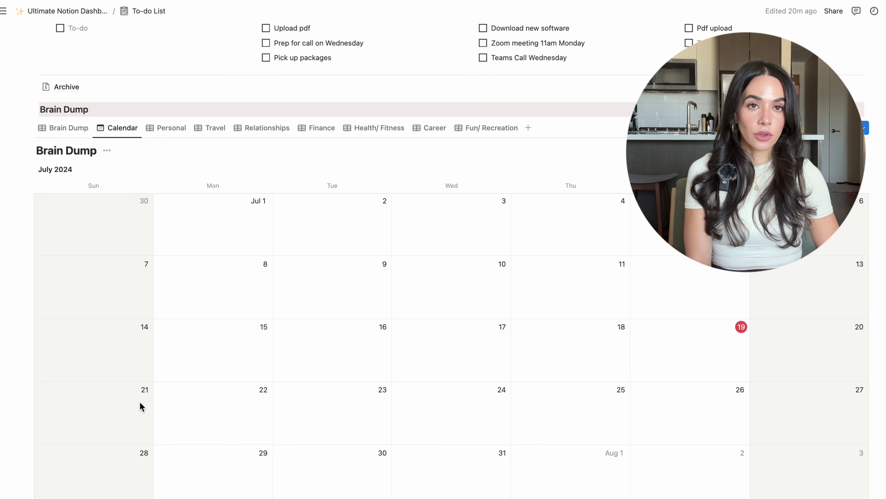
click(176, 129)
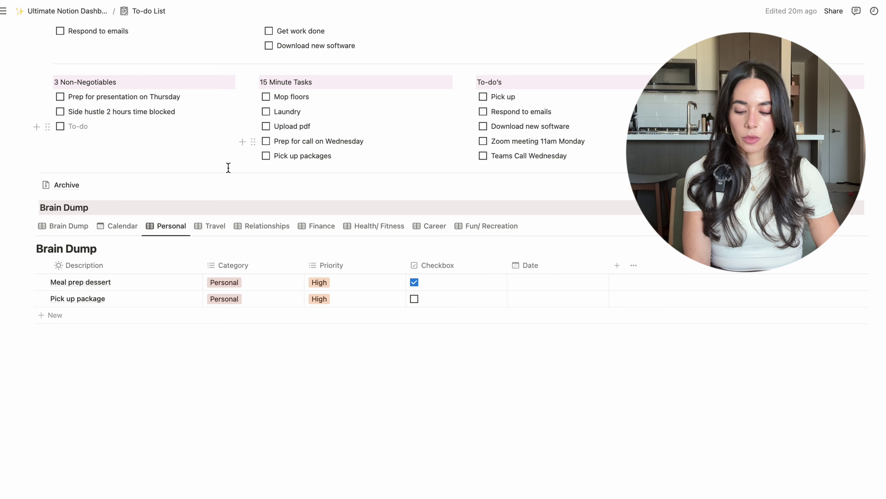
Look at the Brain Dump database's Travel and Relationships views and return to its main Brain Dump view
click(227, 232)
click(264, 226)
click(82, 246)
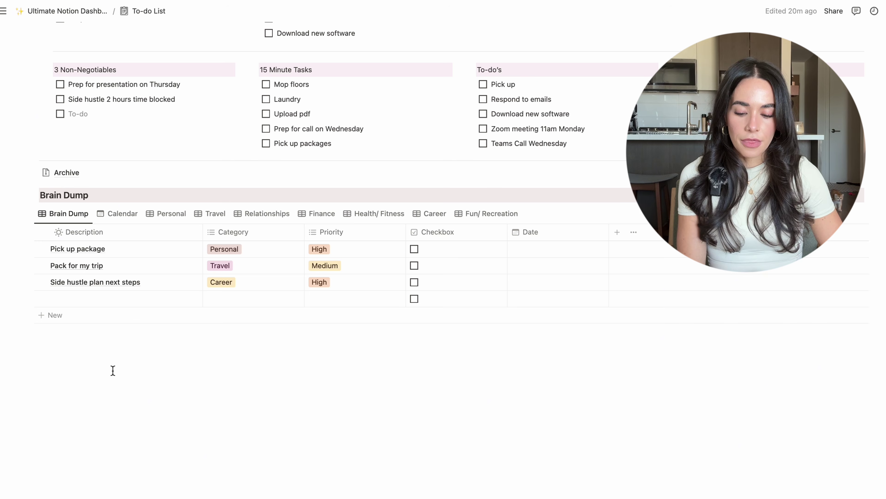
Review the To-do List's weekday checklists and task categories, and collapse the "Week #: Month Day - Day" section
scroll(180, 377, up, 5)
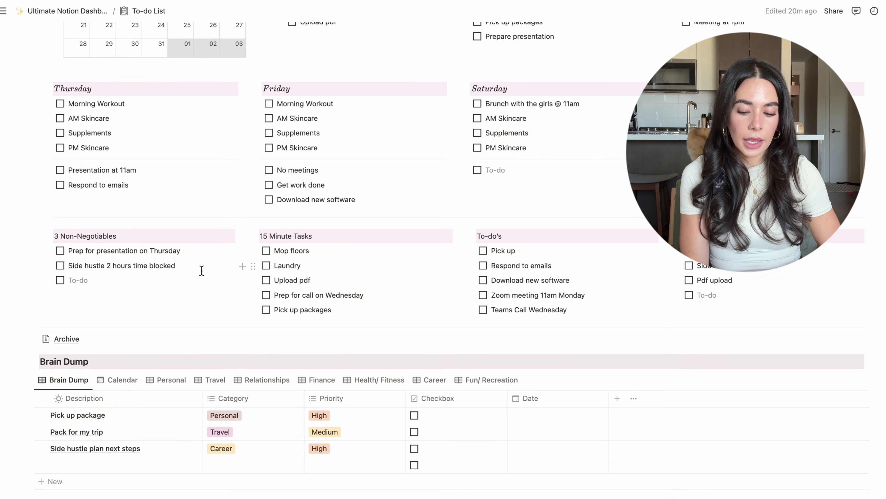
scroll(200, 270, down, 1)
scroll(202, 275, up, 8)
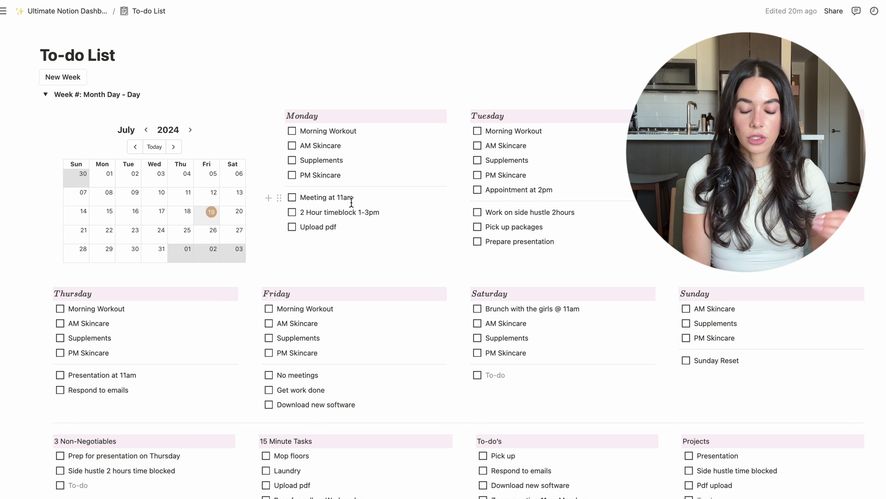
scroll(91, 83, down, 1)
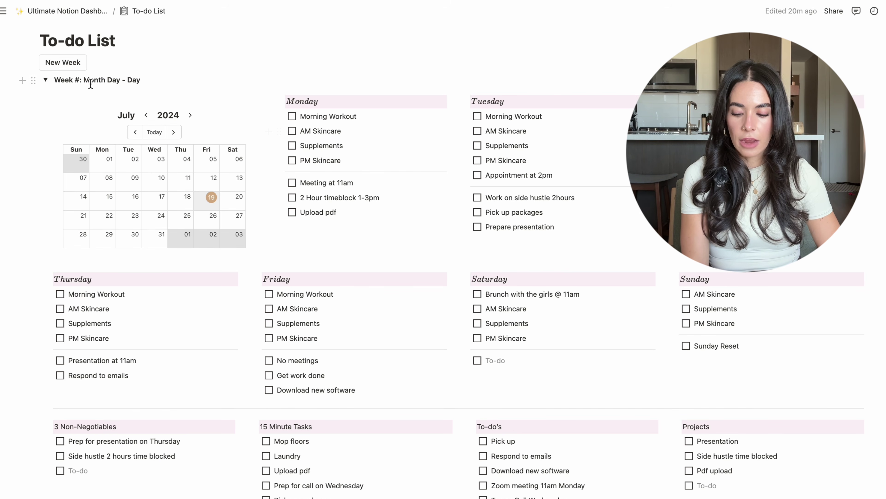
click(45, 80)
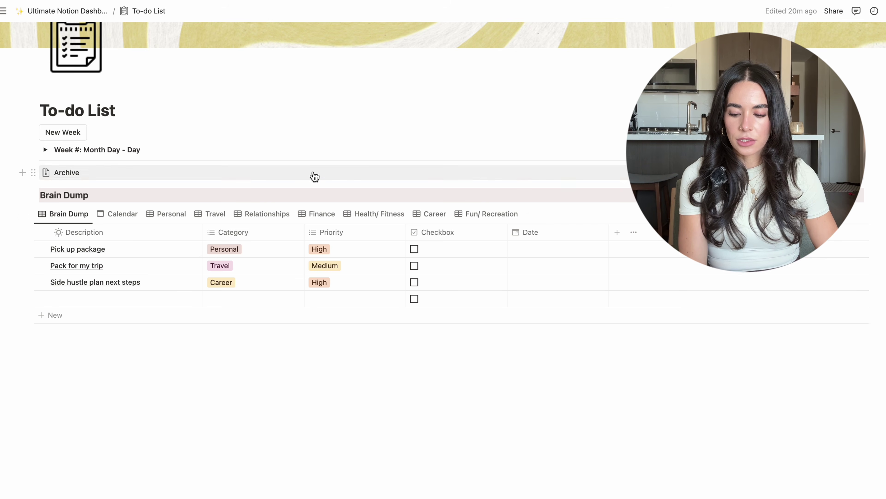
Return to the dashboard and open the Meal Planner page to review its daily meal tables and Grocery List
scroll(311, 177, up, 4)
click(94, 16)
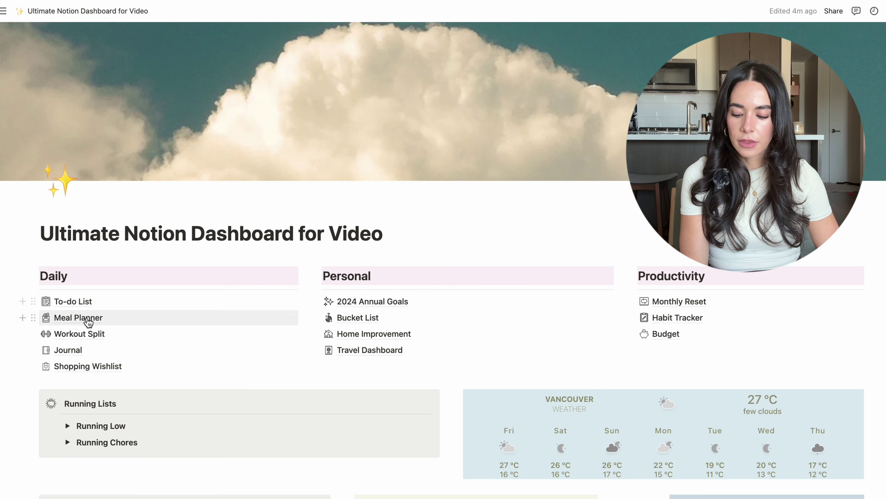
click(87, 318)
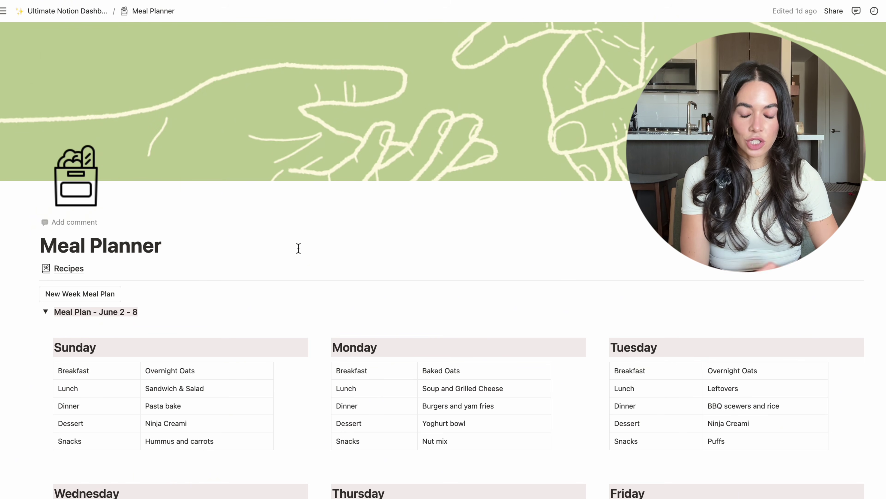
scroll(298, 248, down, 8)
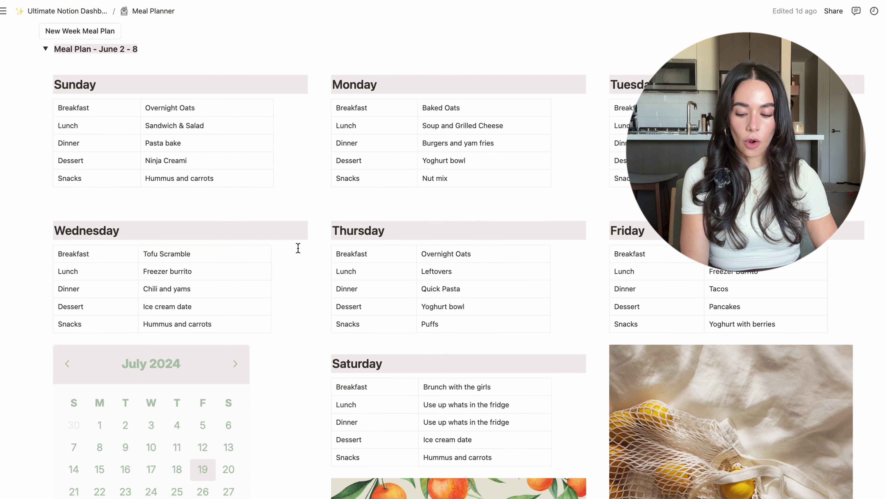
scroll(299, 248, down, 4)
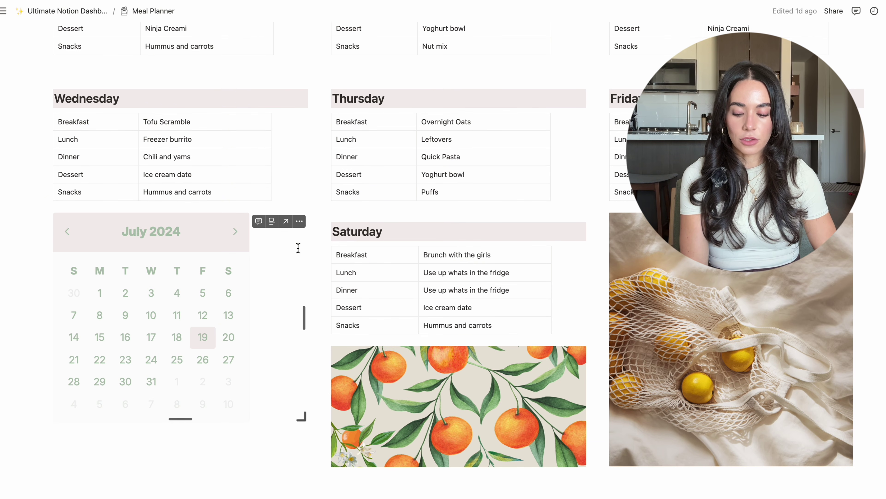
scroll(299, 248, down, 9)
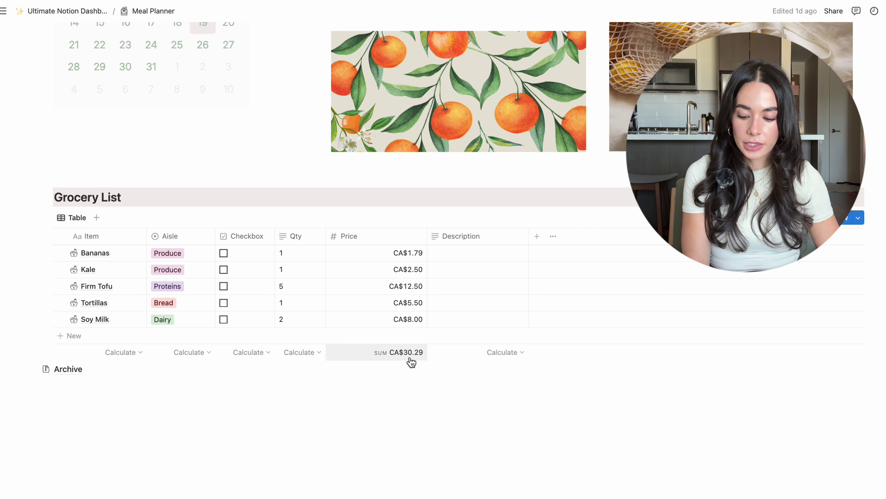
Collapse the "Meal Plan - June 2 - 8" section and select its block
scroll(242, 297, up, 9)
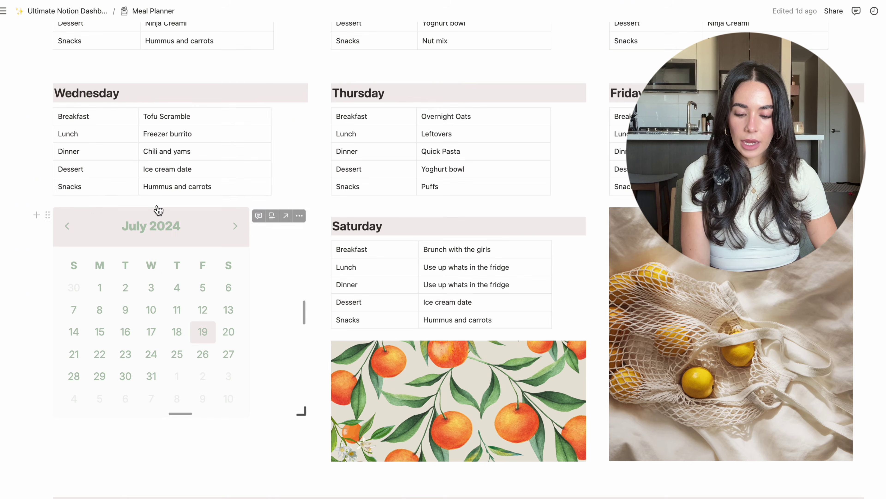
scroll(159, 210, up, 7)
click(46, 161)
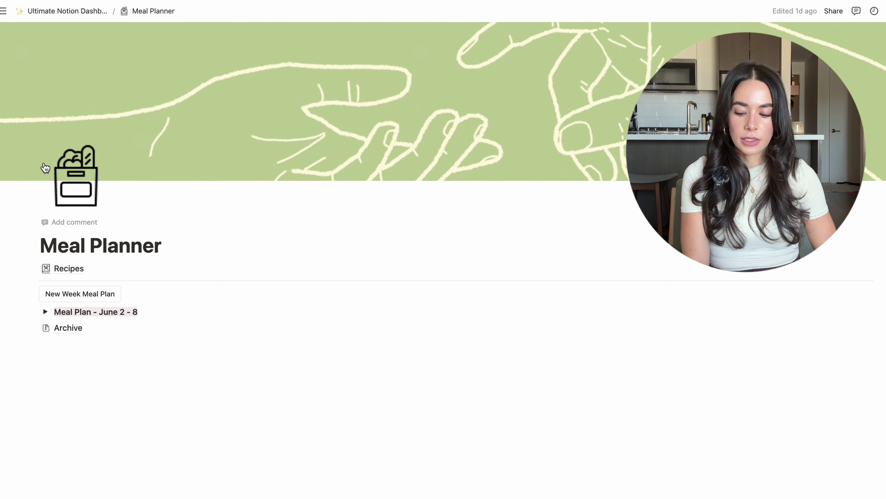
drag(32, 311, 63, 310)
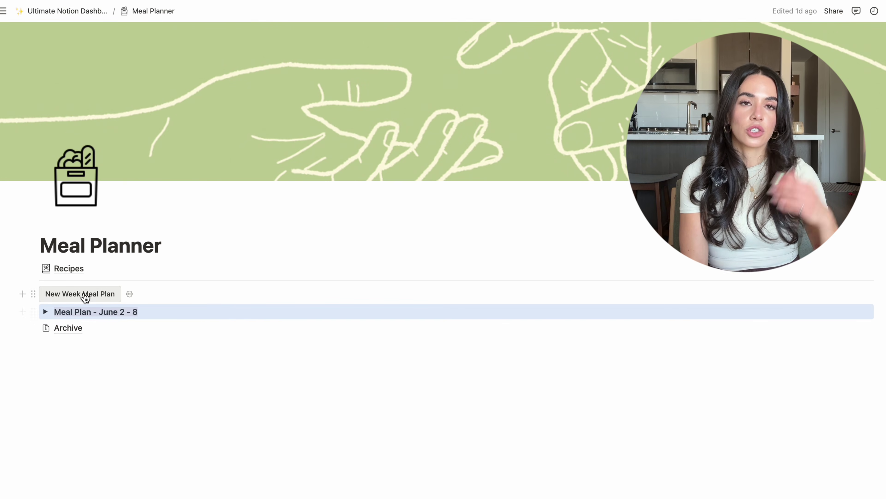
Browse the Recipes page's Favorite Recipes and All Recipes views, and preview the New Recipe entry's Ingredients and Steps sections
click(68, 271)
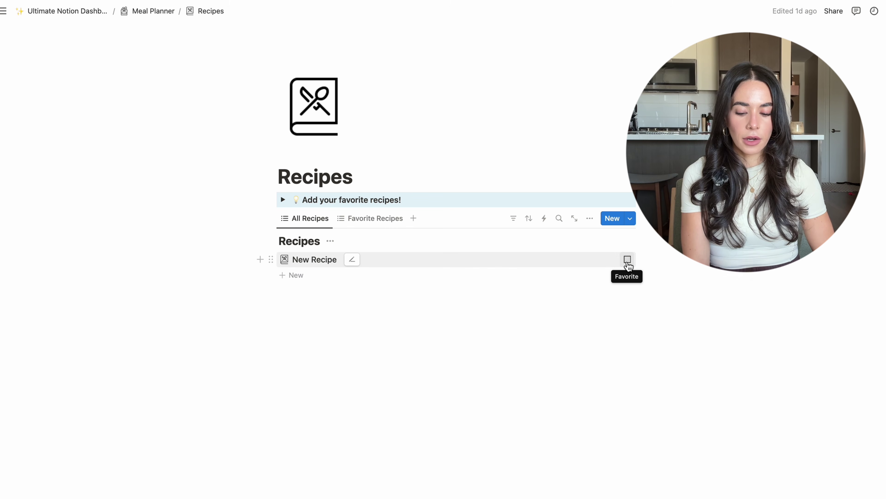
click(627, 263)
click(370, 223)
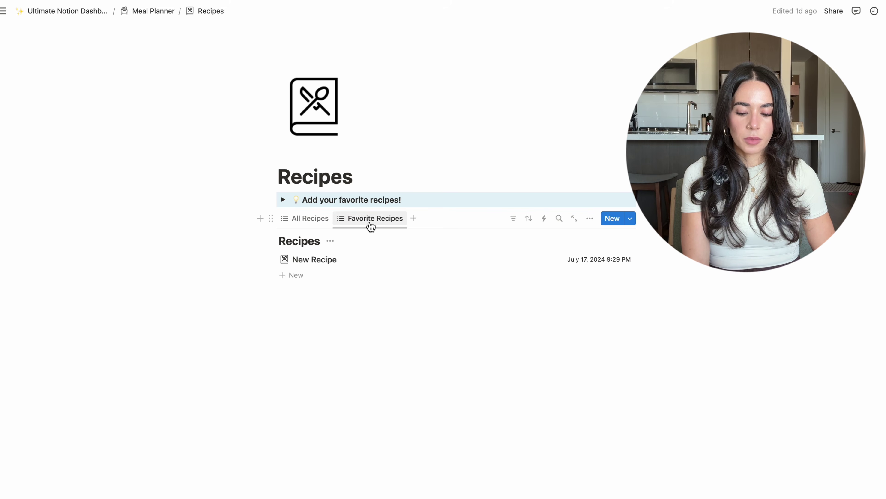
click(296, 226)
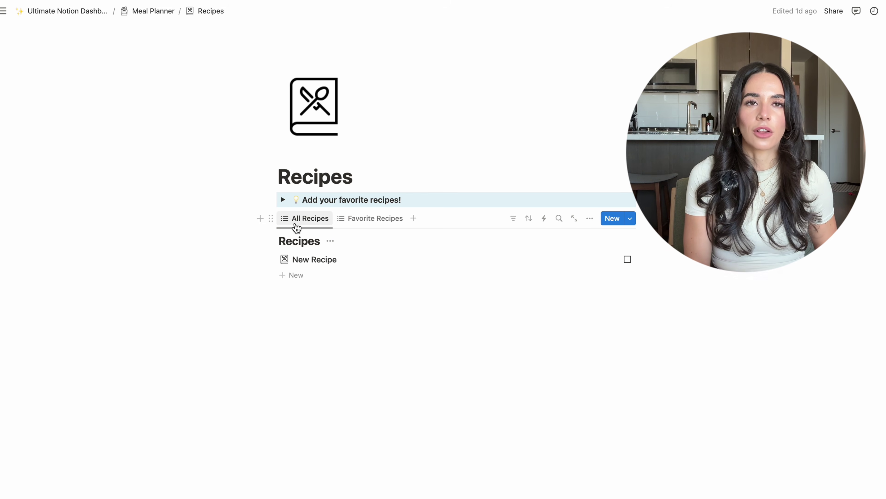
click(494, 258)
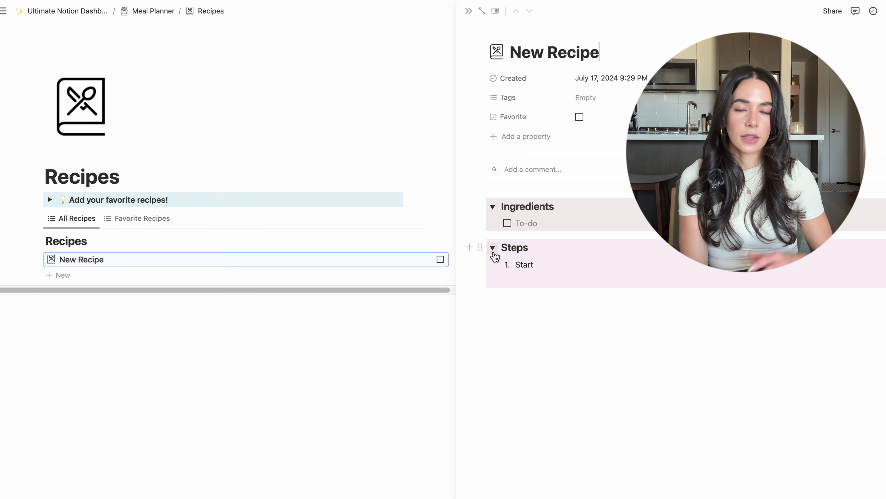
click(468, 11)
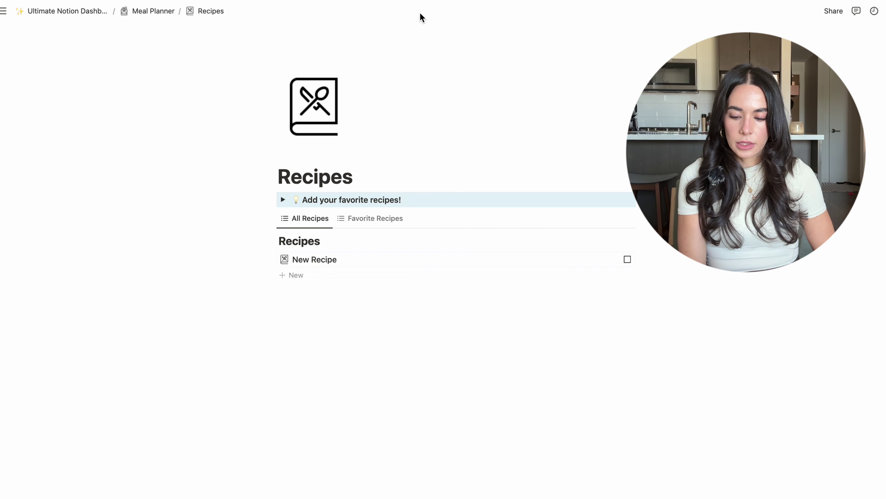
Open the Workout Split page from the dashboard and review its weekly layout, including Monday's Split Day and exercise items
click(88, 11)
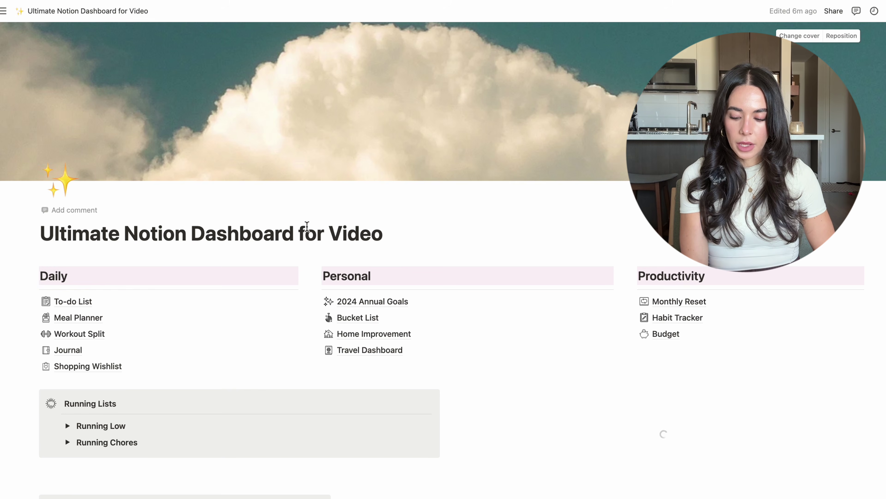
click(80, 334)
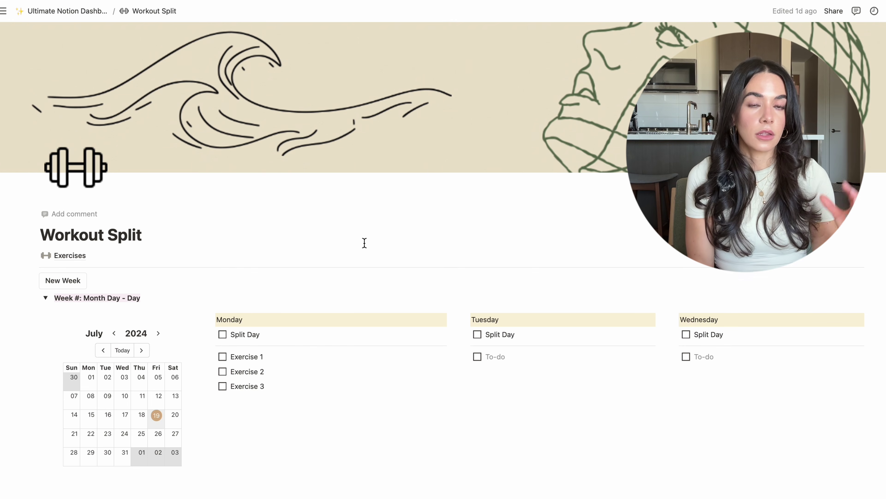
scroll(365, 243, down, 5)
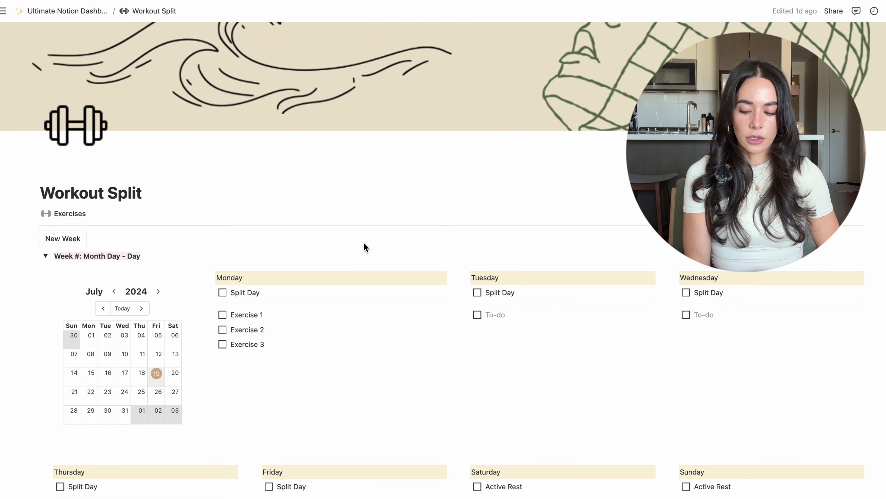
scroll(364, 242, down, 1)
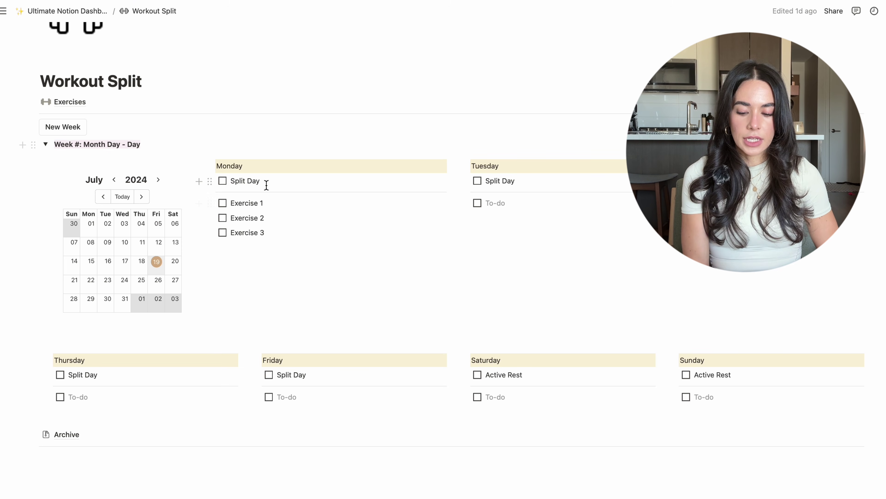
drag(266, 185, 232, 183)
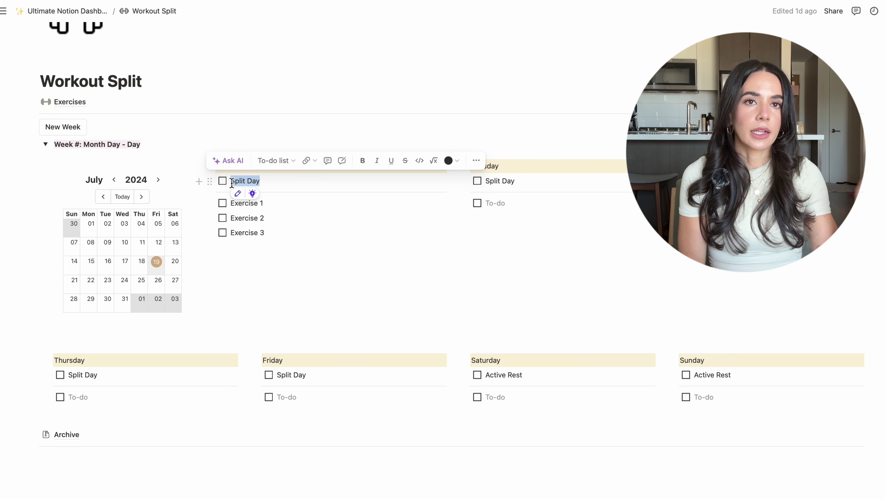
click(265, 205)
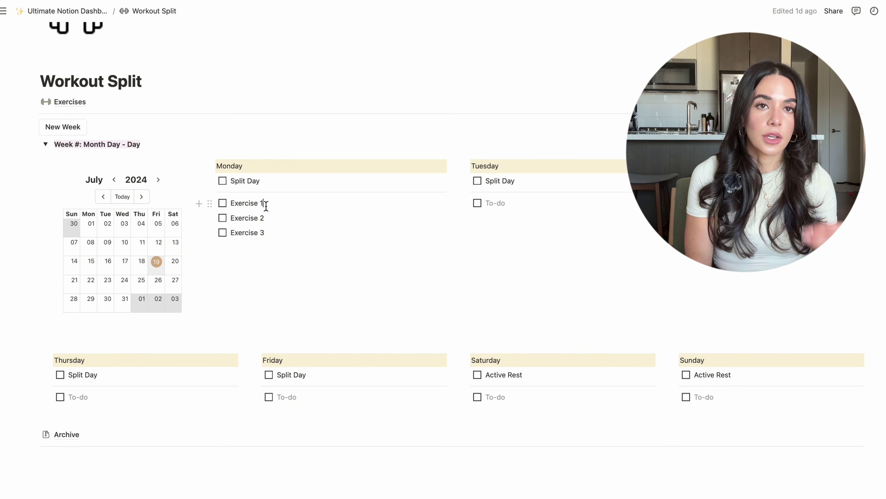
Collapse and select the workout week's section, and open the Exercises page to view its muscle-group board
click(46, 144)
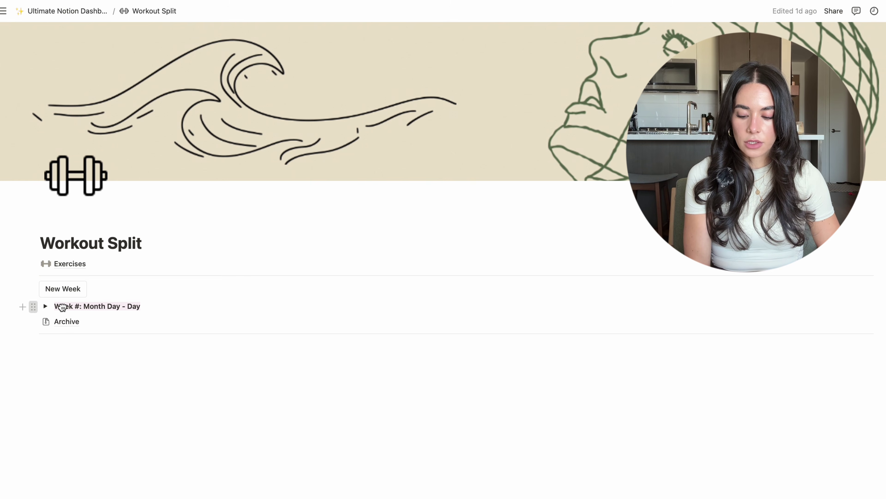
mouse_move(62, 306)
mouse_down()
mouse_move(69, 320)
mouse_move(65, 307)
mouse_up()
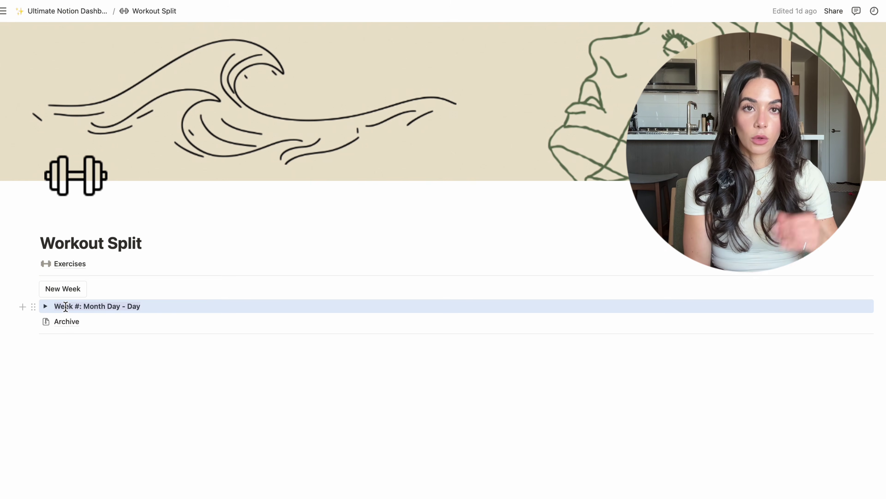
click(66, 265)
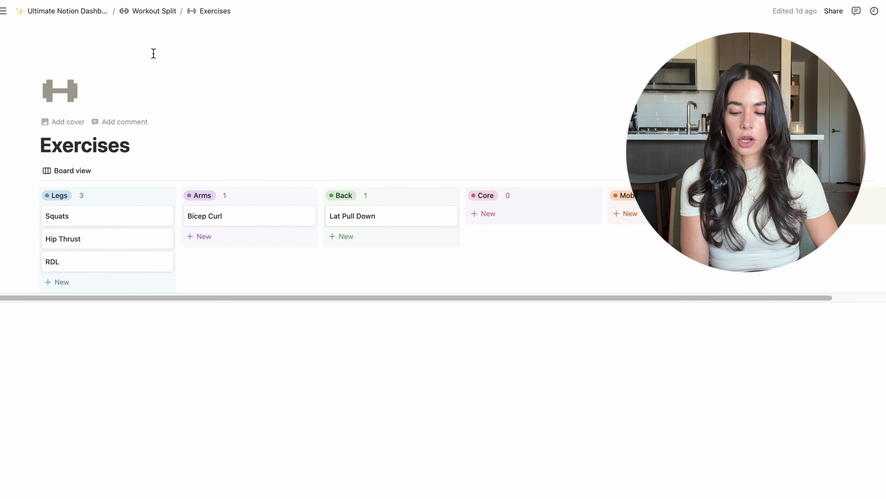
Return to the dashboard and open the Journal page to view its Entries gallery
click(143, 15)
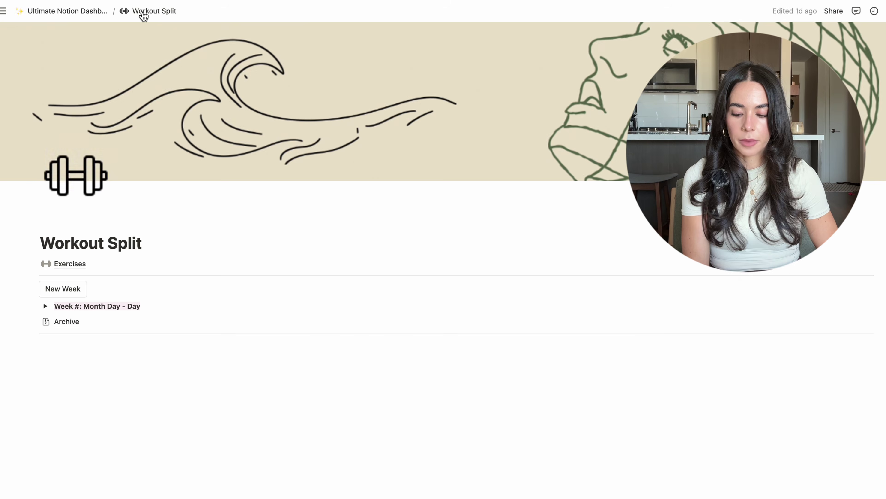
click(77, 12)
click(62, 353)
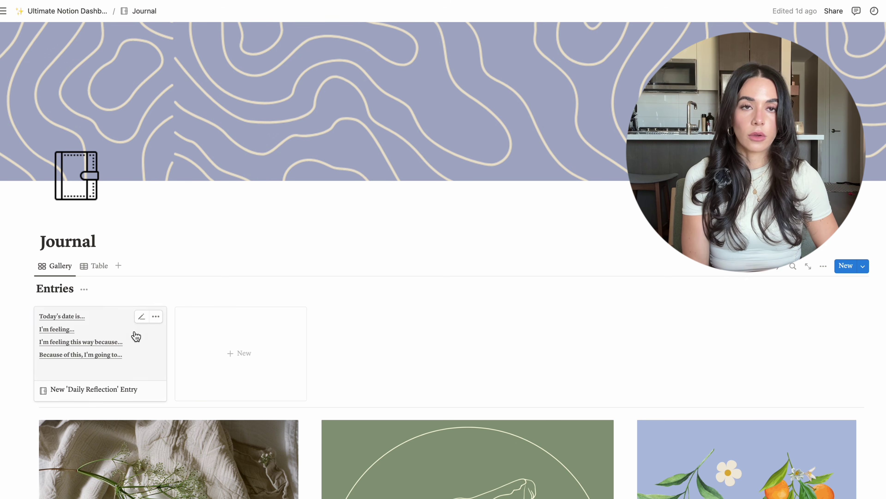
scroll(126, 342, down, 3)
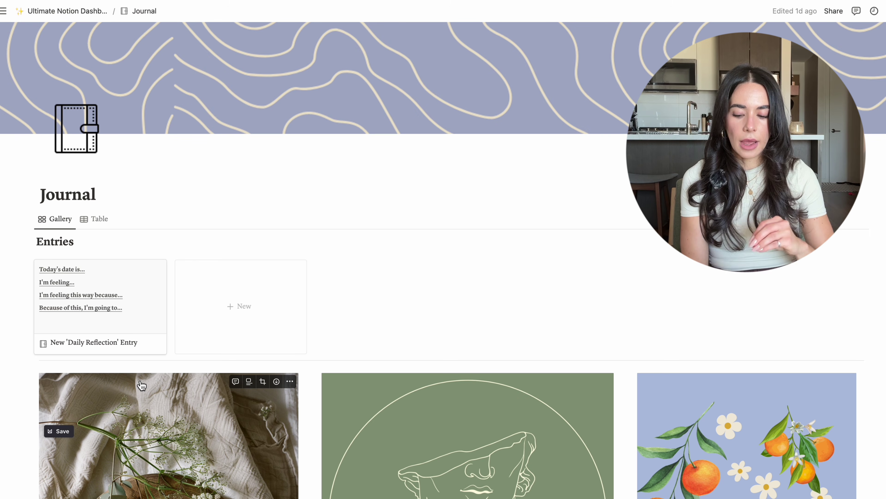
Preview the New 'Daily Reflection' Entry, review its reflection prompts and close it
click(87, 311)
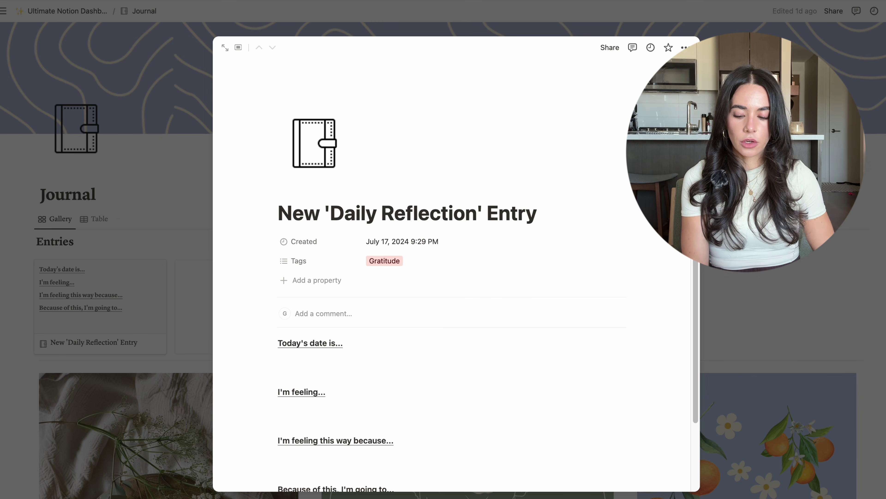
click(211, 245)
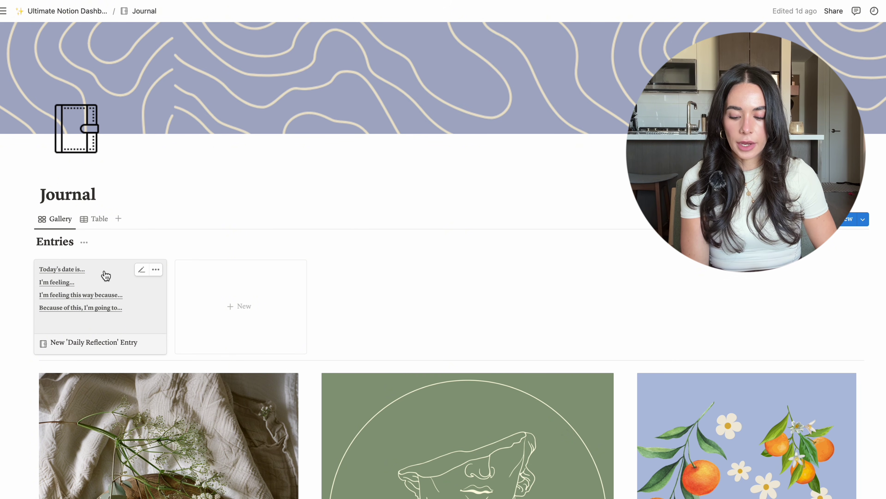
click(101, 301)
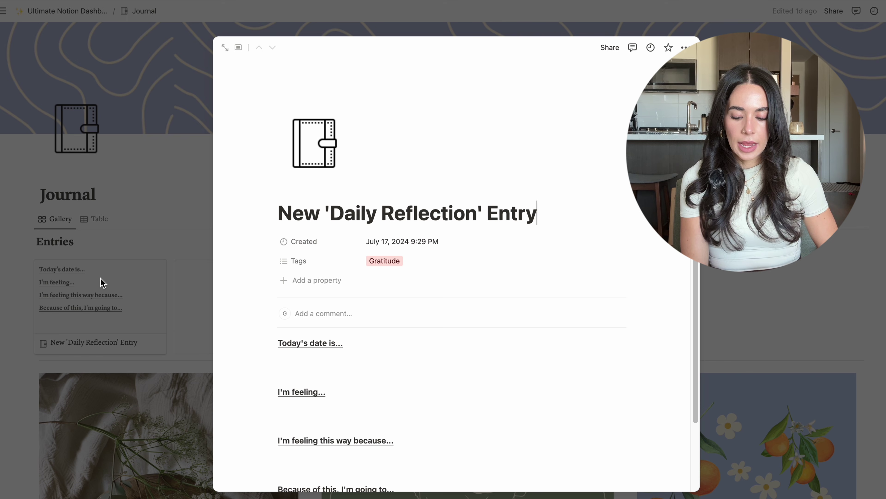
scroll(469, 255, down, 3)
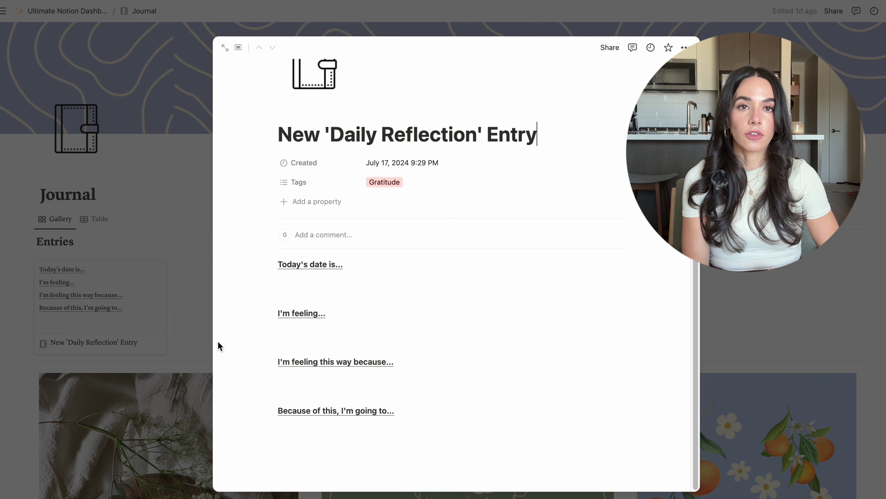
click(785, 325)
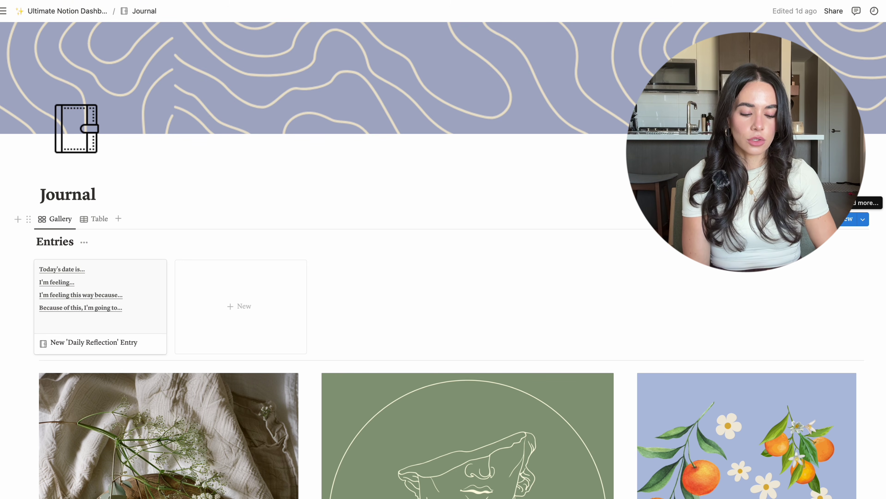
View the available entry templates for the Journal's Entries database
click(830, 220)
click(873, 219)
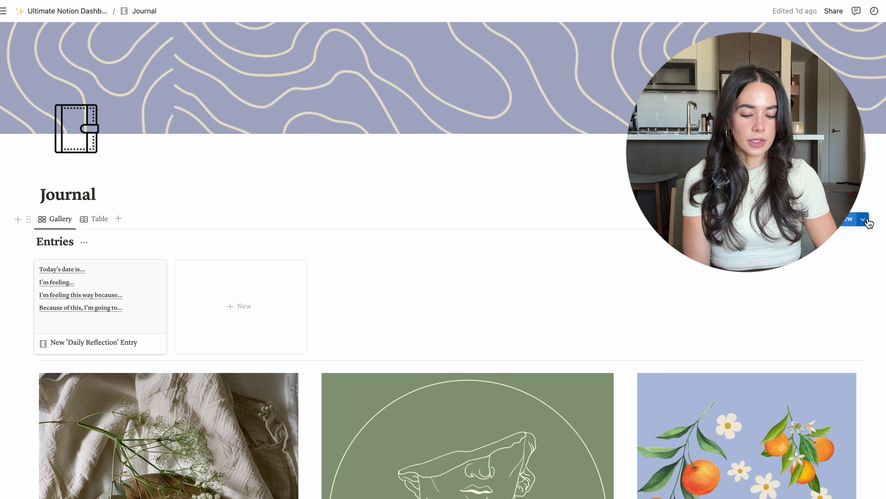
click(864, 219)
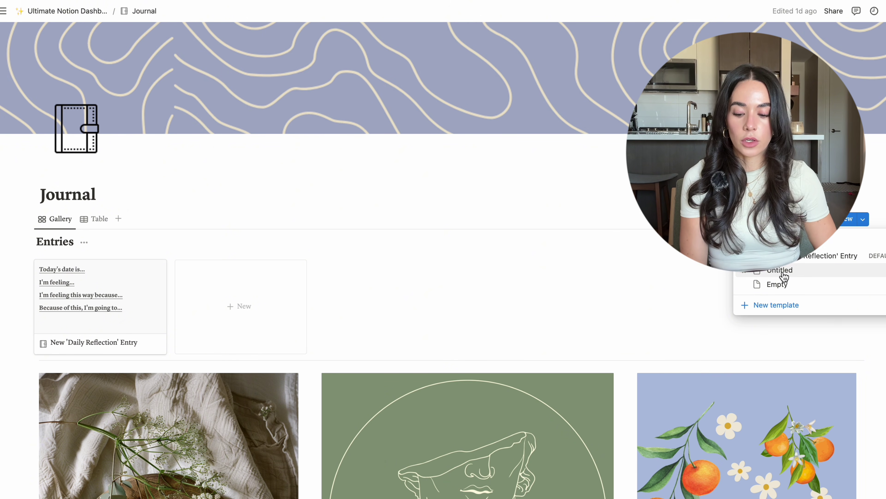
Create a new Journal entry from the default 'Daily Reflection' template, review its prompts and return to the dashboard
click(232, 309)
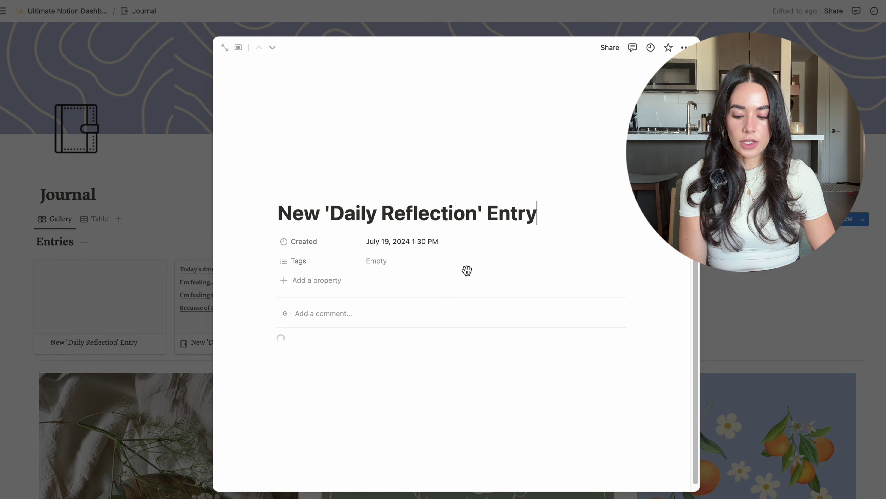
scroll(306, 390, down, 3)
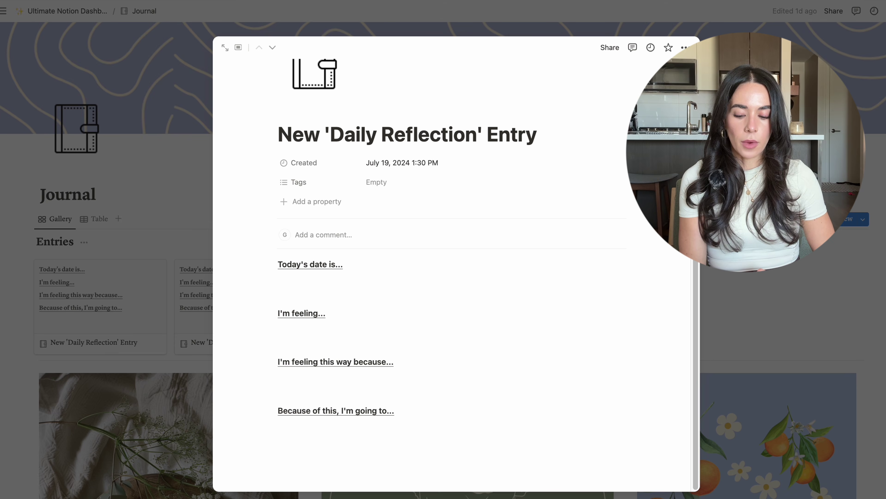
key(Escape)
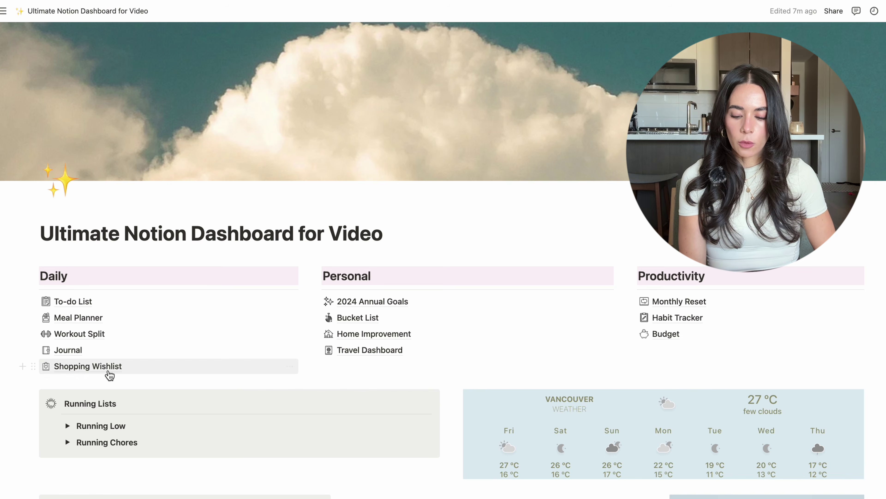
Open the Shopping Wishlist page and compare its Gallery and Table views, ending in the Gallery view
click(109, 367)
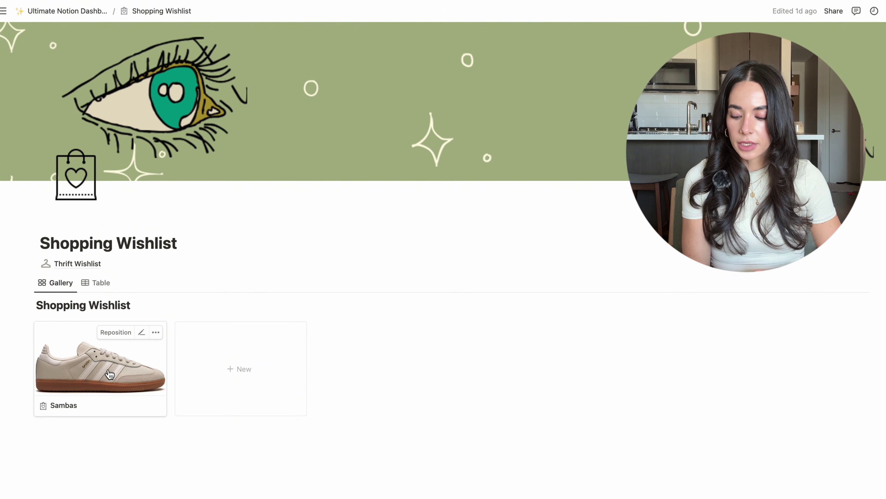
click(98, 283)
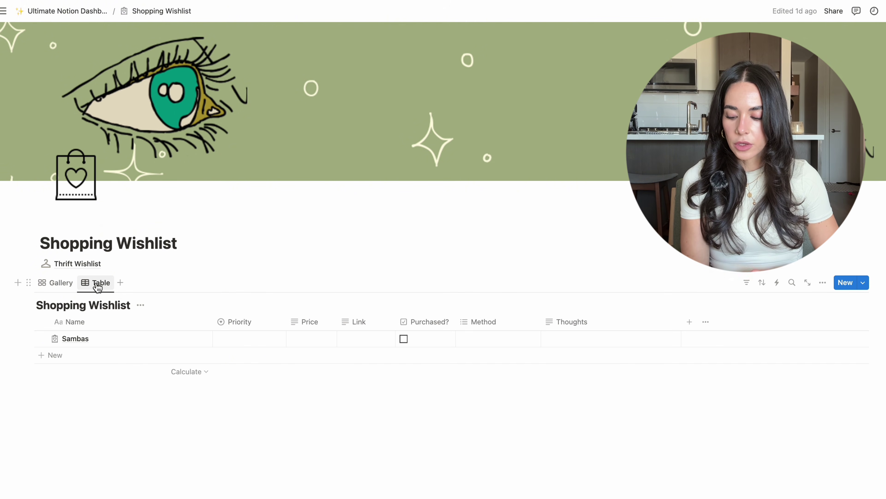
click(61, 284)
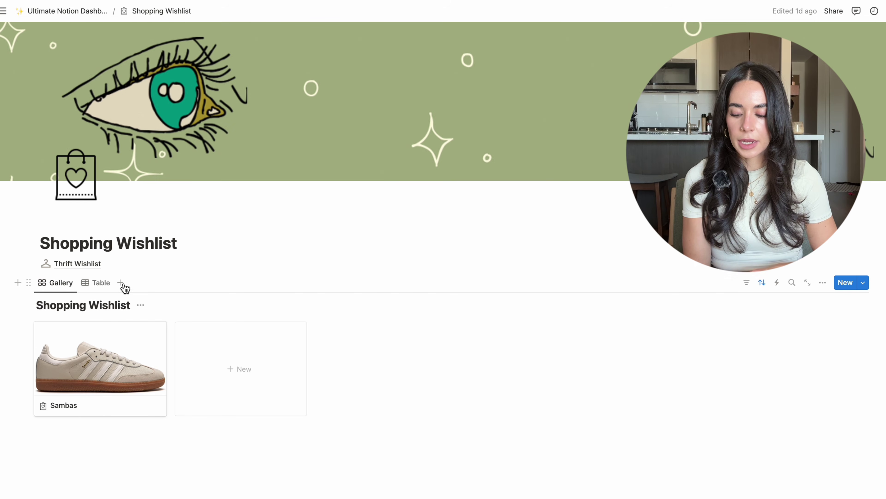
click(101, 283)
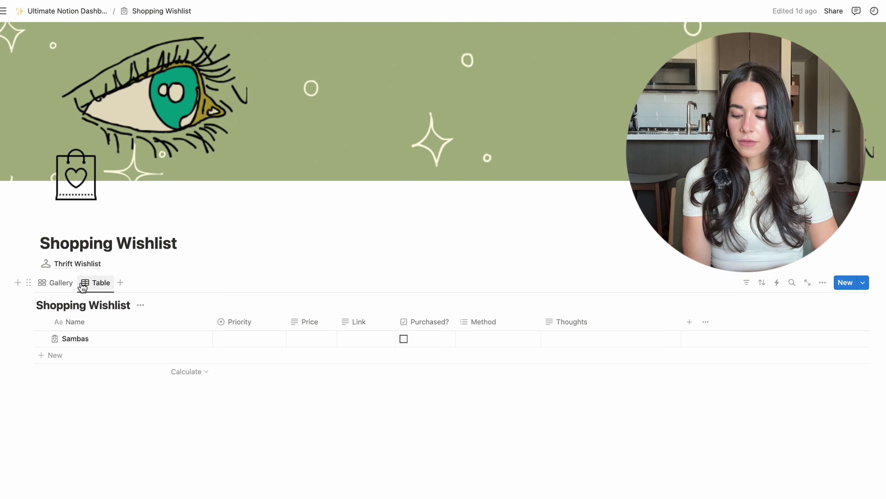
click(69, 286)
Preview the Sambas wishlist item, review its properties and product image, and close it
mouse_move(109, 387)
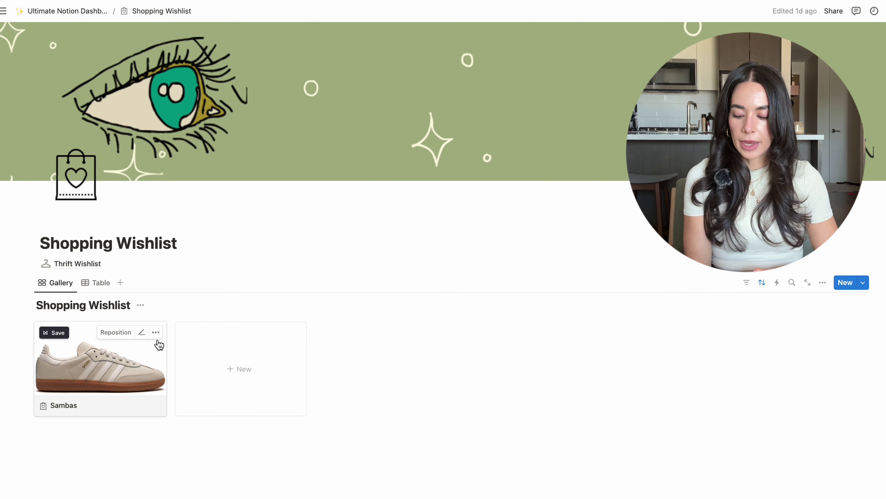
click(132, 368)
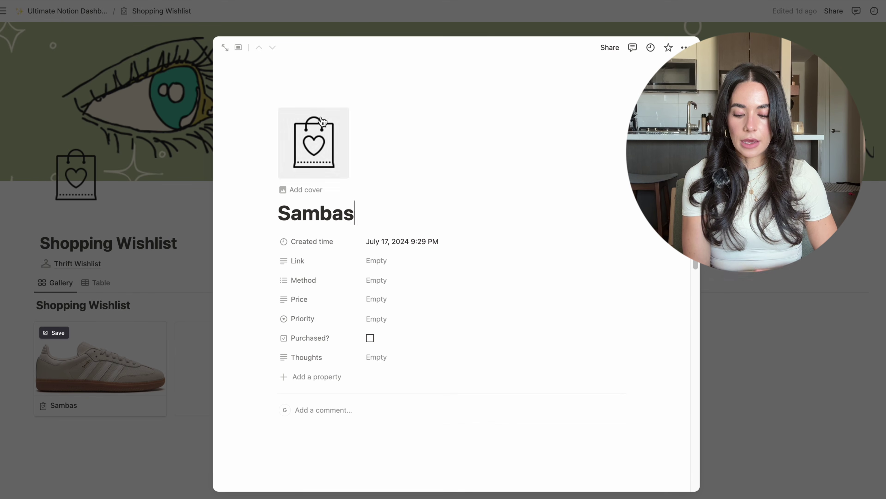
scroll(305, 366, down, 10)
scroll(306, 366, down, 4)
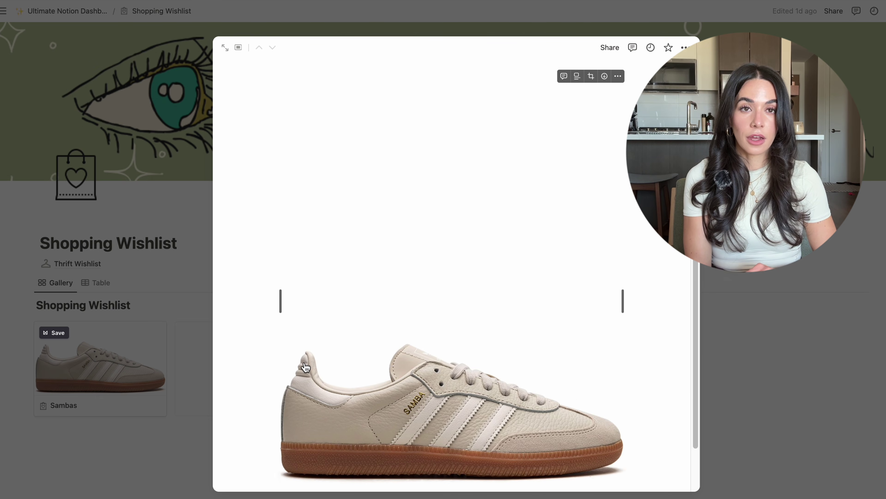
scroll(425, 309, down, 3)
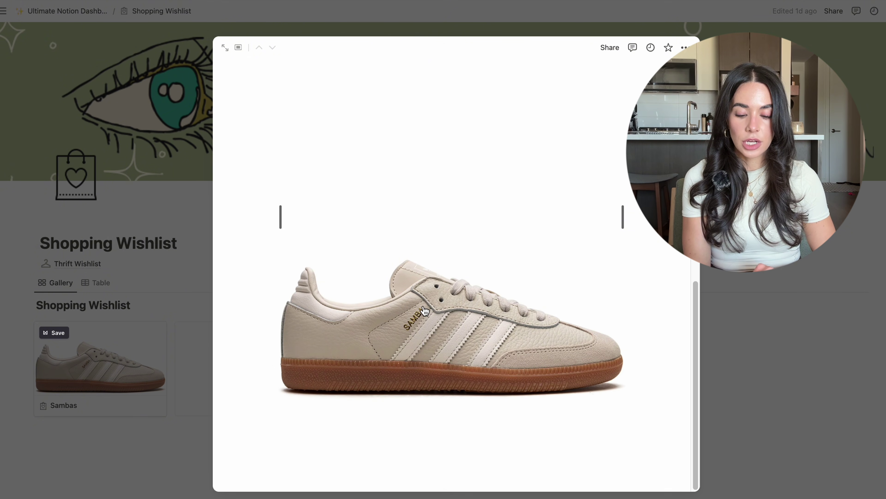
click(819, 272)
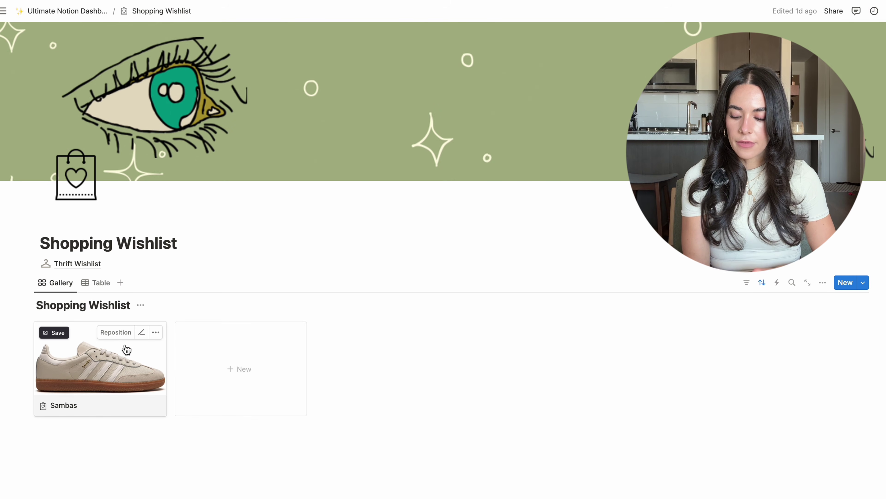
Reposition the shoe image slightly upward on the Sambas gallery card
click(125, 332)
mouse_move(111, 364)
mouse_down()
mouse_move(111, 347)
mouse_move(114, 375)
mouse_move(112, 357)
mouse_up()
click(346, 367)
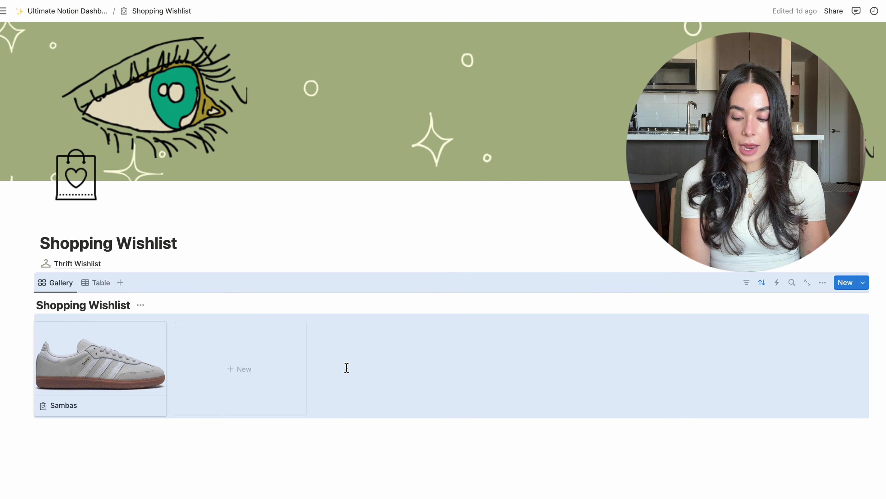
Open the Thrift Wishlist subpage to view its item table, and return to the dashboard
click(94, 264)
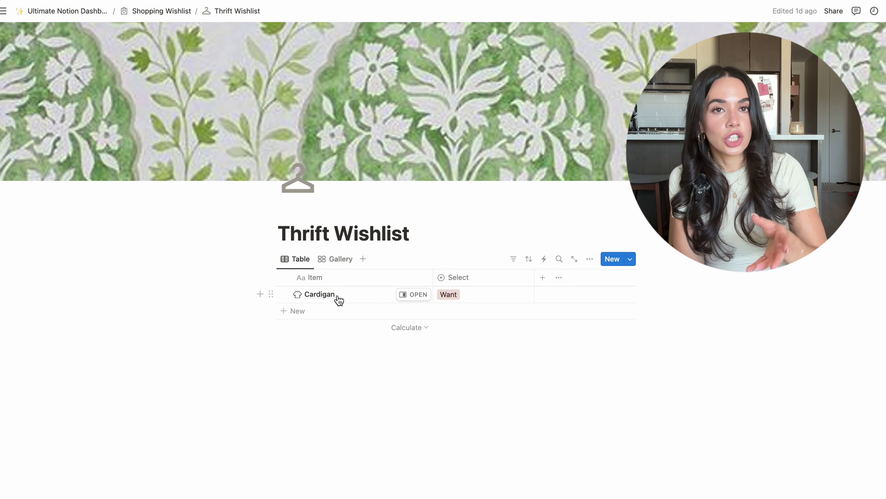
click(101, 11)
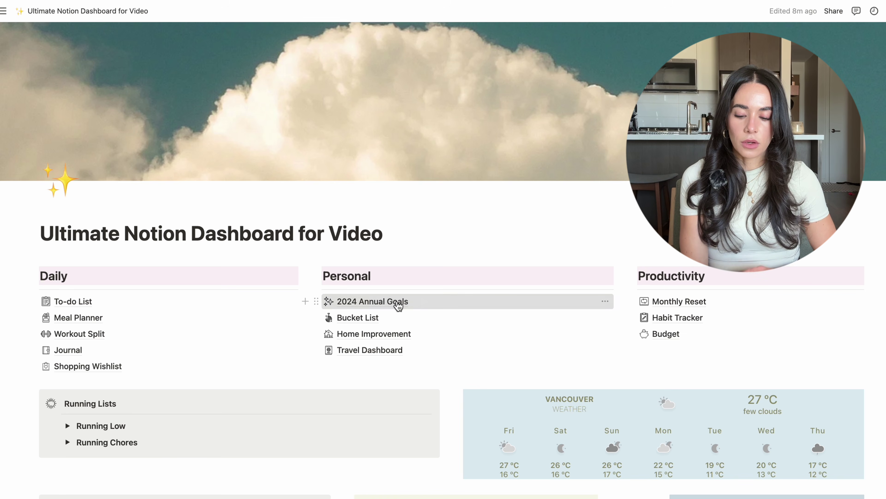
Open the 2024 Annual Goals page and review its Goal Categories gallery, Quarterly Goals, Quarterly To-Do's and quote sections
click(399, 305)
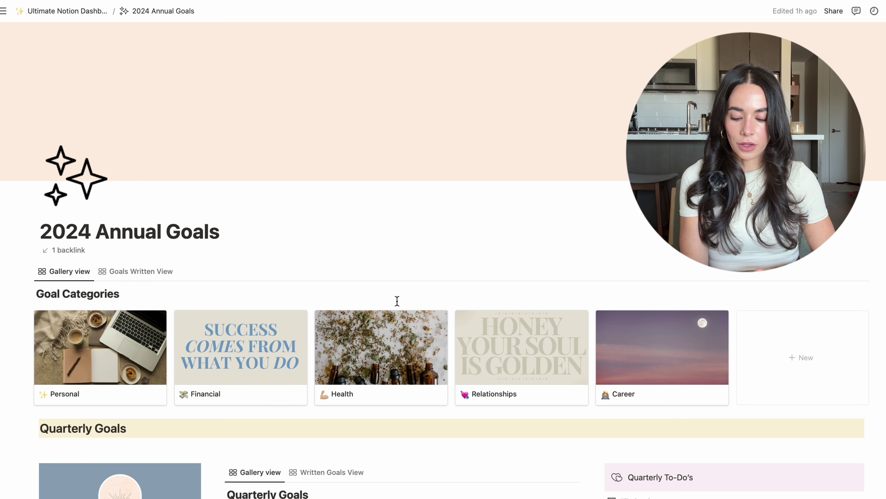
scroll(415, 265, down, 4)
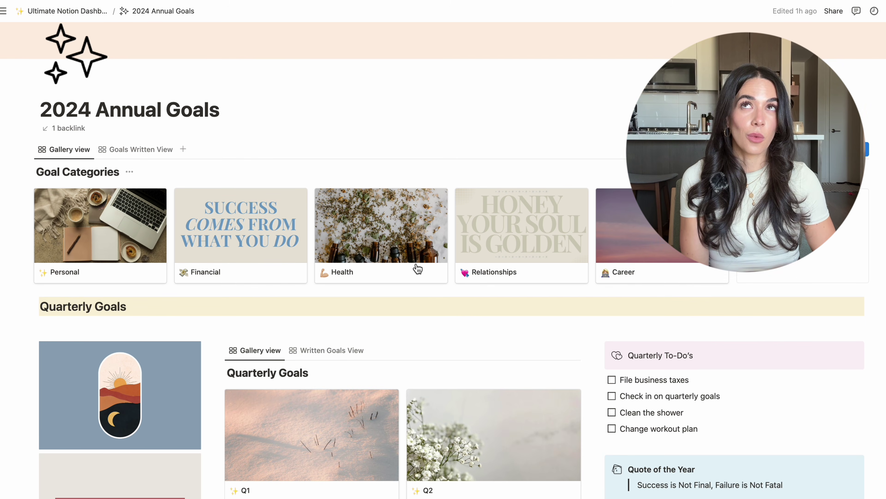
scroll(418, 269, down, 2)
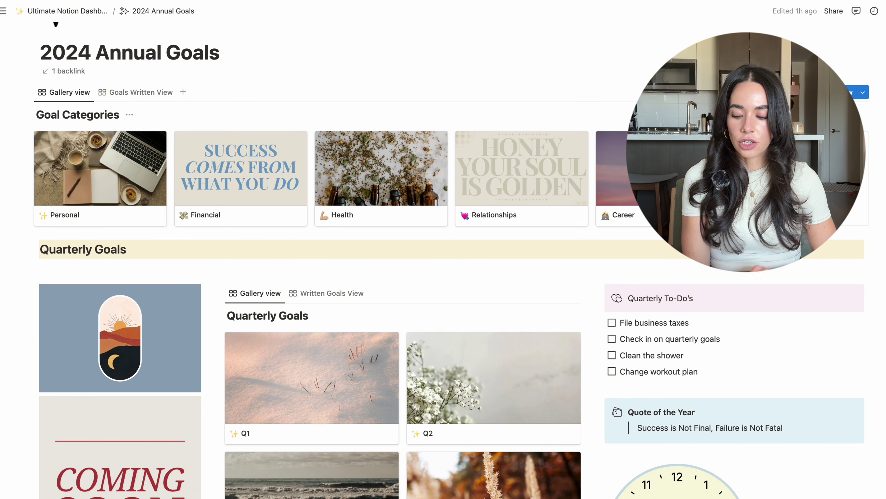
click(138, 174)
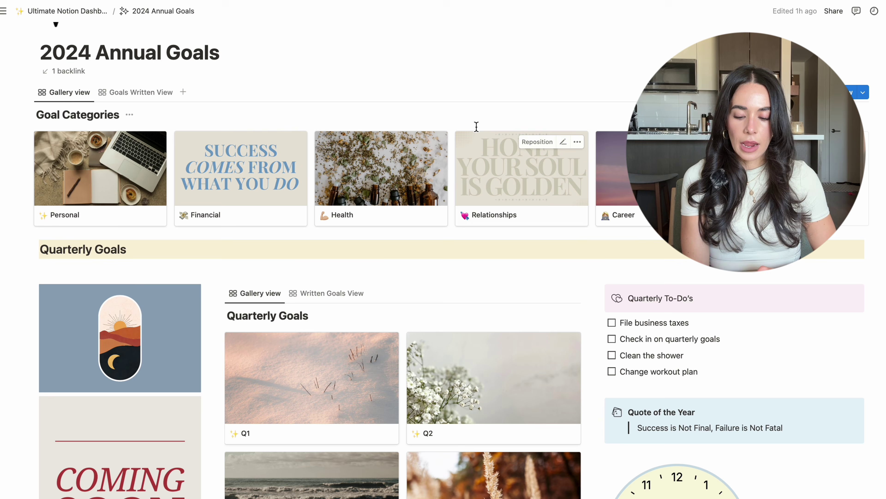
scroll(477, 132, down, 1)
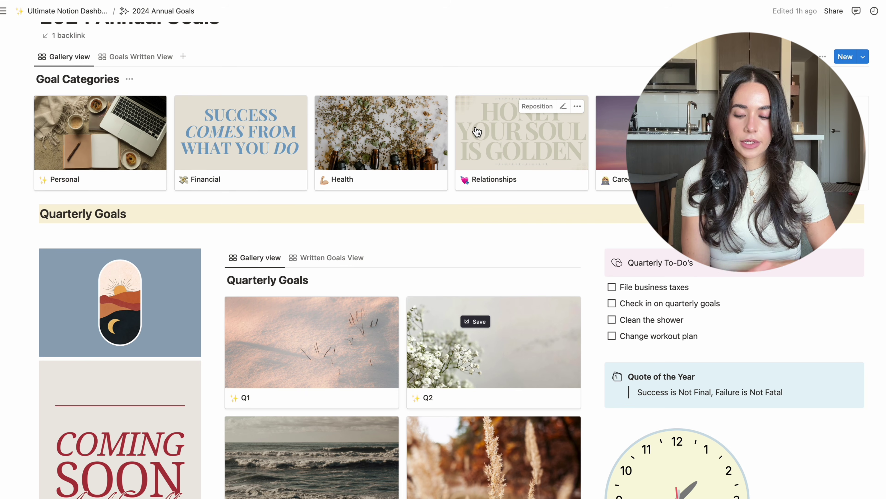
scroll(477, 131, down, 1)
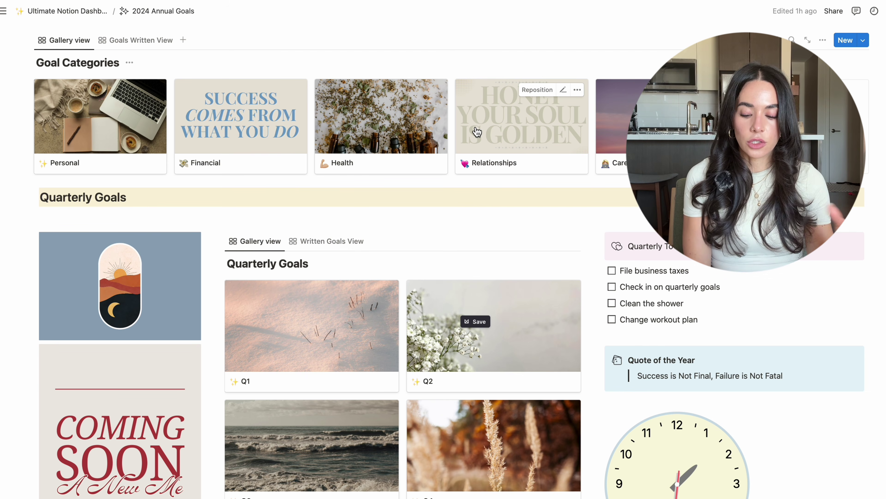
scroll(477, 131, down, 2)
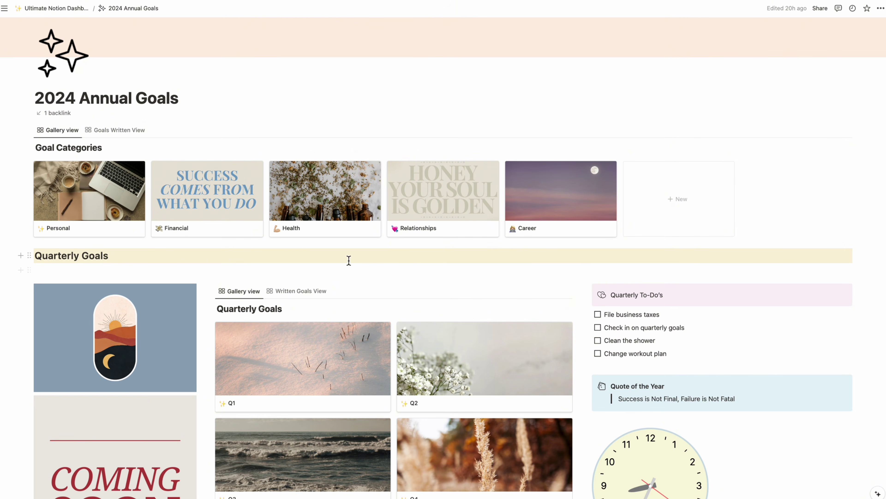
Open the Personal goal category and add the goal "Post 10 new videos on youtube" to its Annual Goals table
click(123, 200)
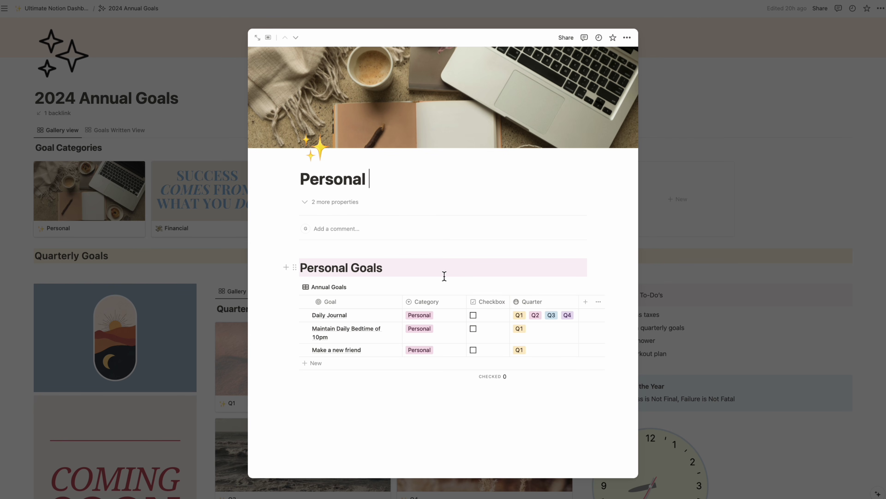
click(320, 365)
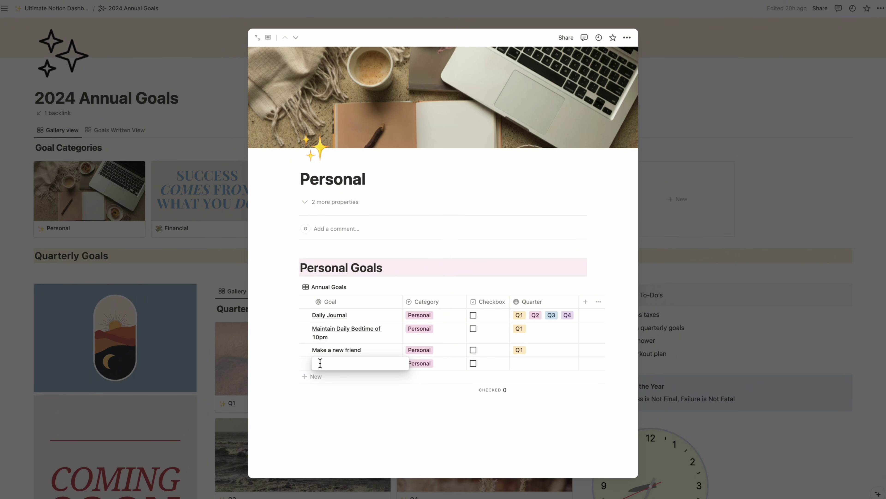
text(Post 10 ne)
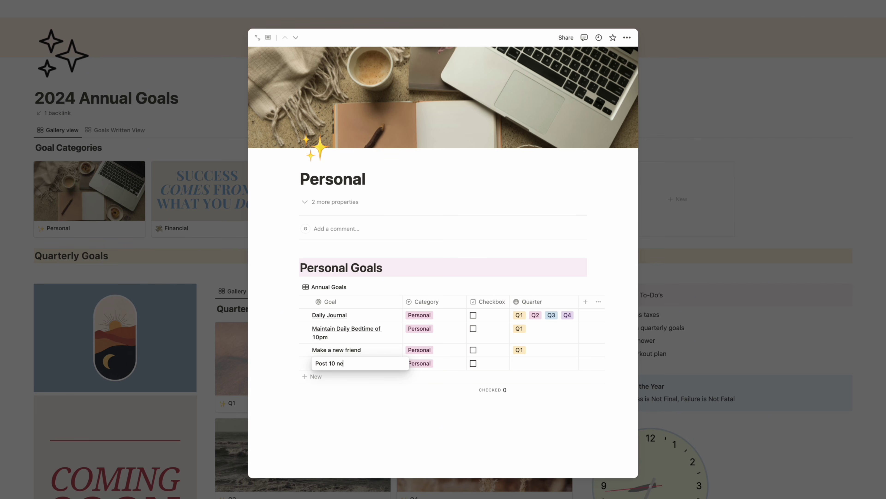
text(w videos on youtube)
key(Return)
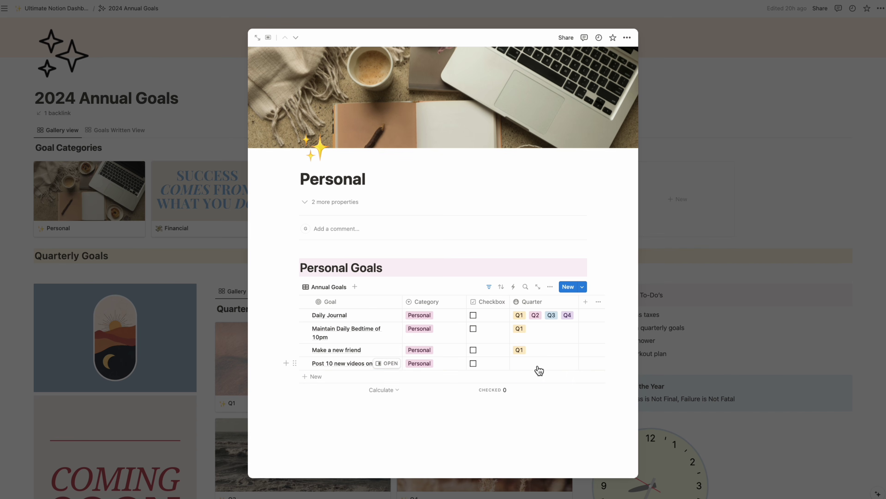
Assign quarters Q1 and Q2 to the YouTube videos goal and close the Personal category
click(537, 367)
click(530, 424)
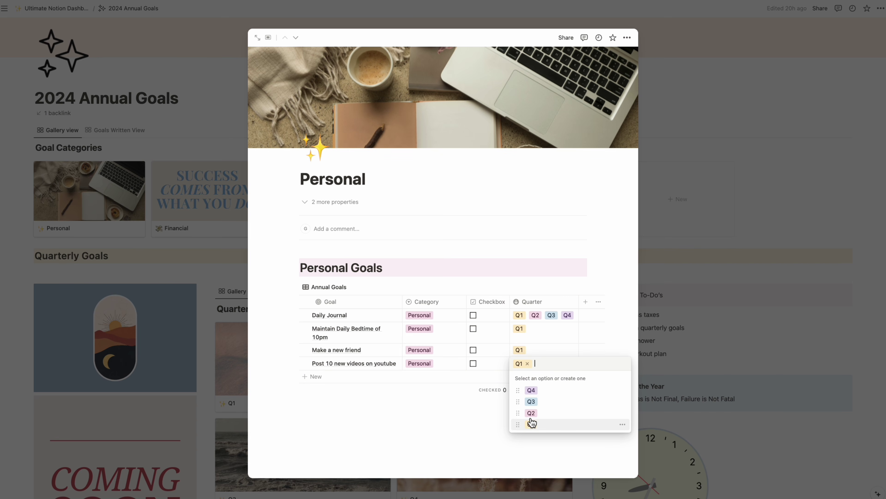
click(532, 413)
click(446, 416)
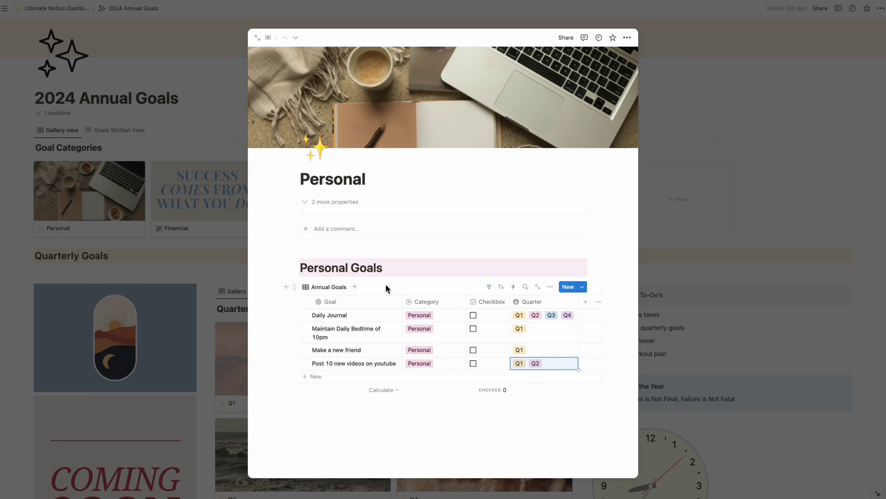
click(765, 209)
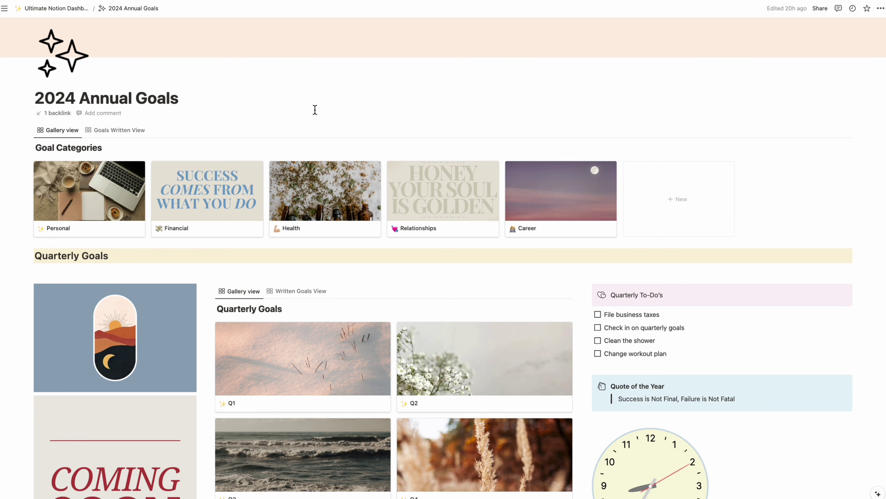
Preview the Financial goal category, review its Annual Goals table and close it
click(225, 193)
click(364, 177)
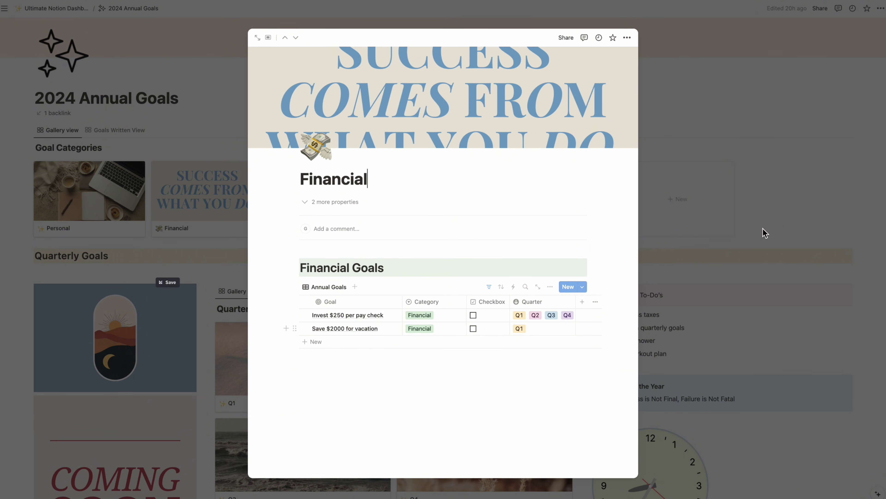
click(774, 199)
Preview the Q3 card under Quarterly Goals, review the goals assigned to that quarter and close it
scroll(523, 258, down, 5)
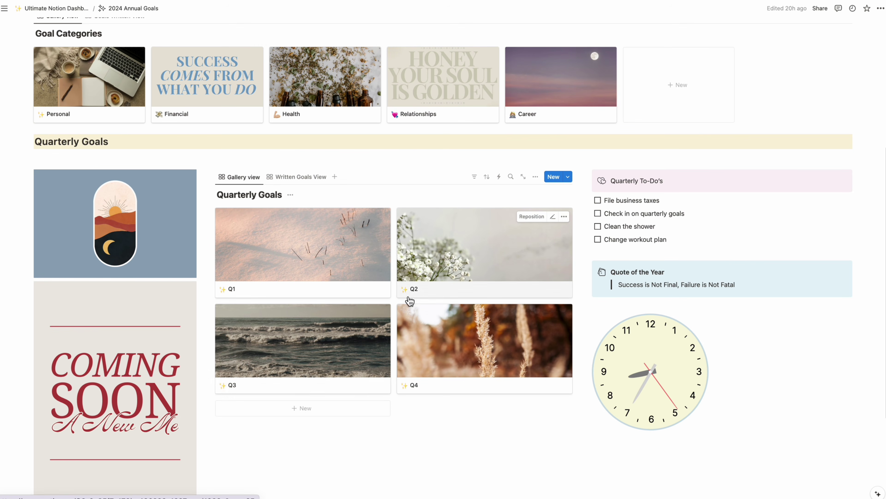
click(318, 340)
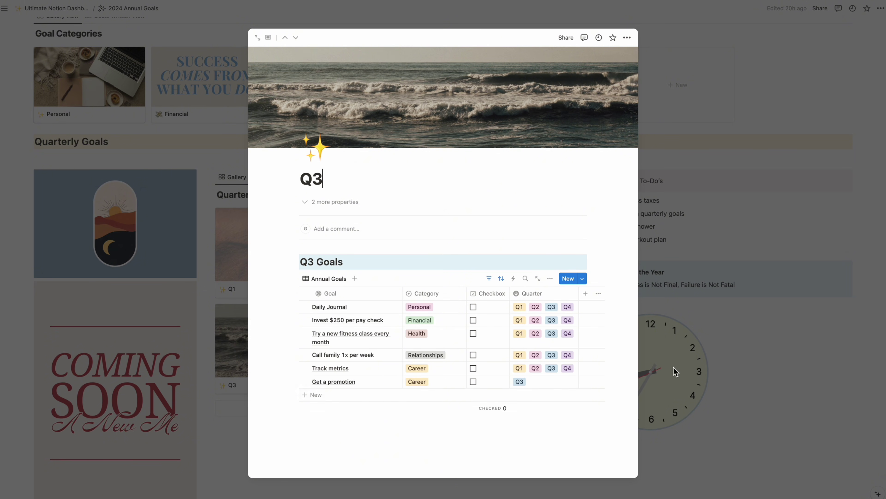
click(781, 357)
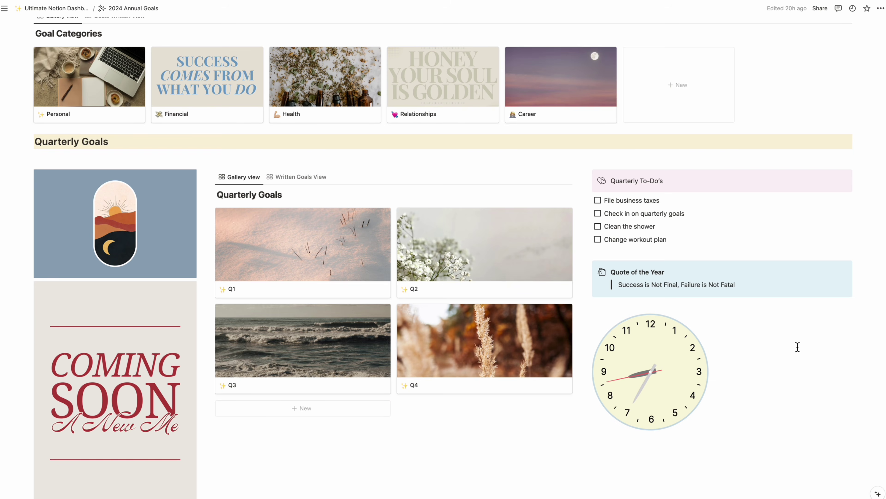
Preview the Q4 card under Quarterly Goals, close it and look over the rest of the 2024 Annual Goals page
click(521, 335)
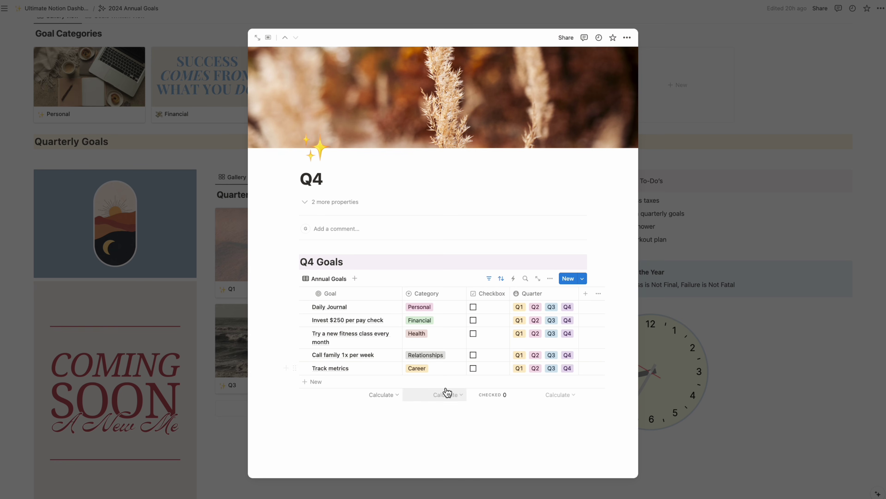
click(755, 357)
click(344, 238)
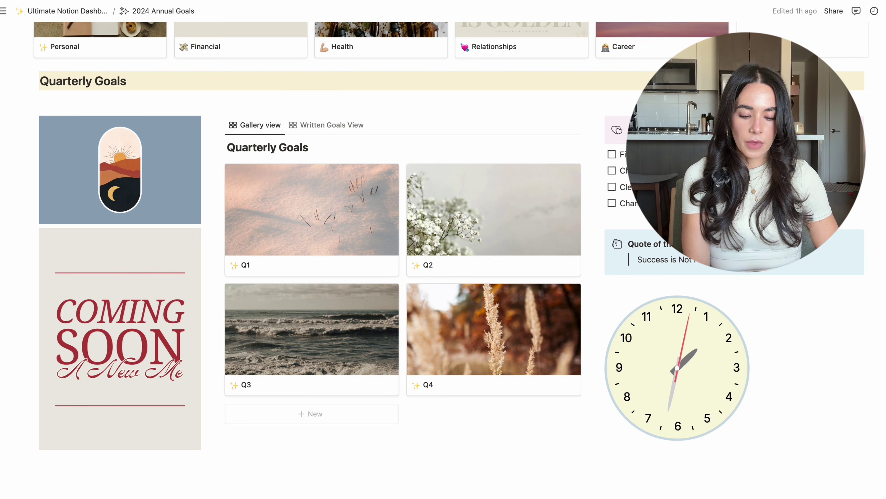
scroll(444, 244, up, 2)
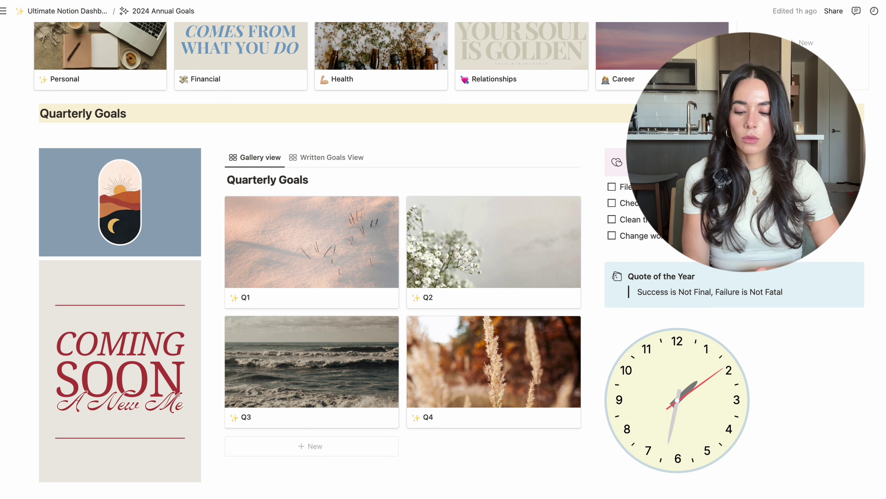
scroll(383, 245, down, 2)
scroll(384, 245, up, 5)
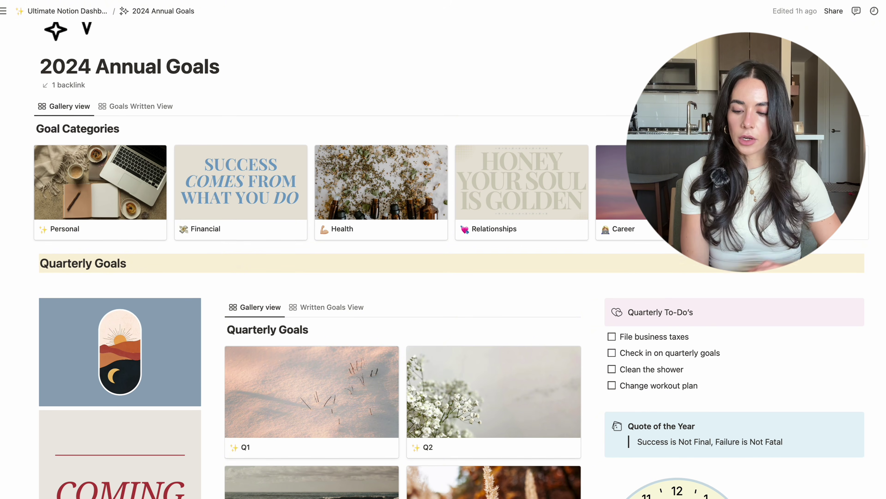
Open the Bucket List page from the dashboard's Personal section, look it over and return to the dashboard
key(super+[)
click(365, 315)
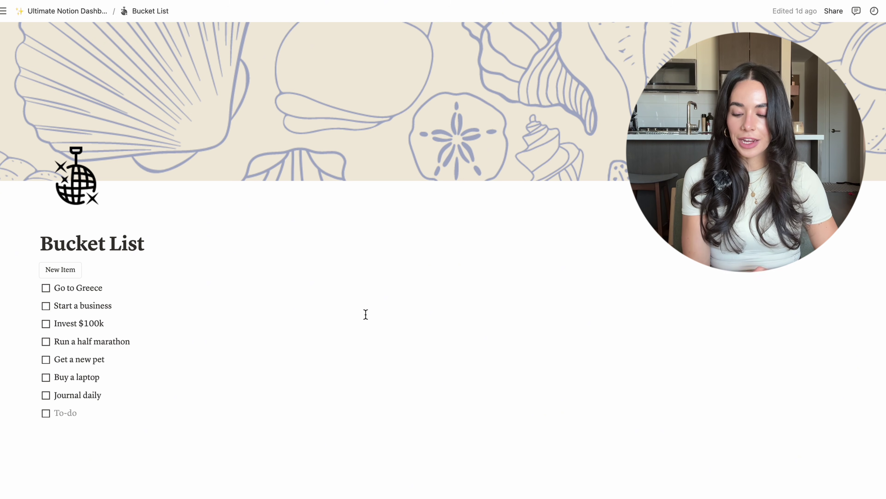
click(85, 12)
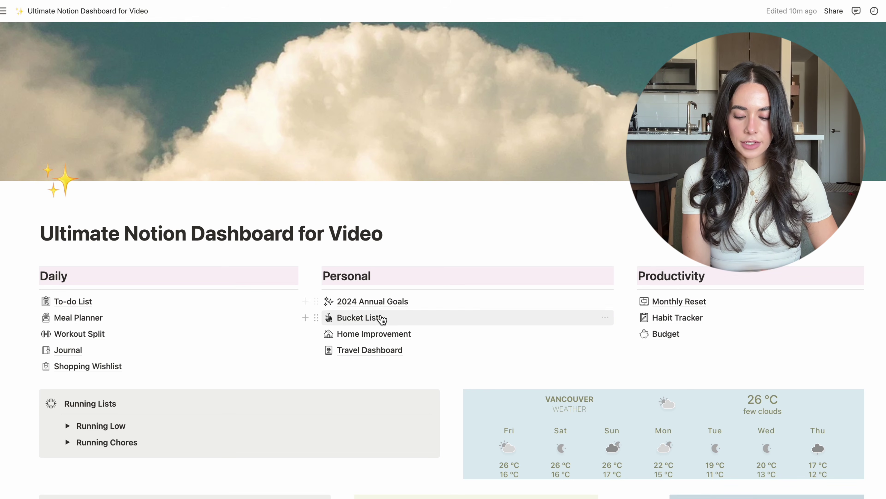
Open the Home Improvement page and review its Patio Refresh project and its Cleaning Routines page
click(394, 334)
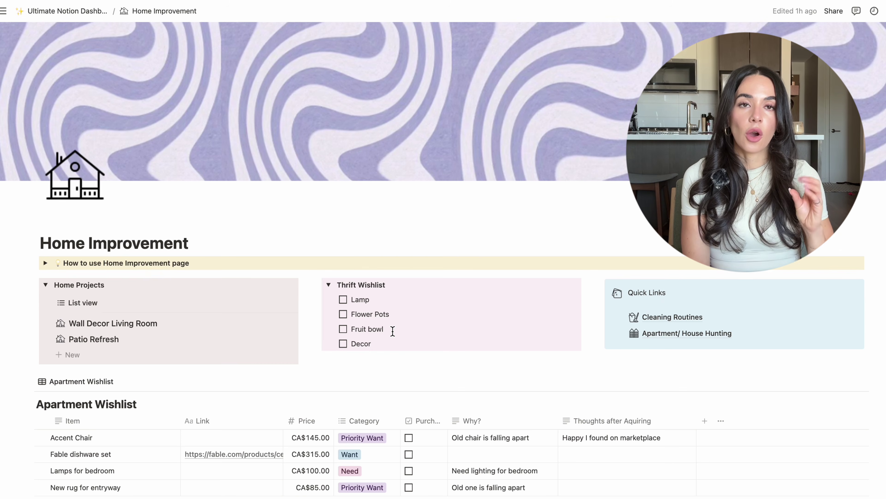
scroll(392, 331, down, 3)
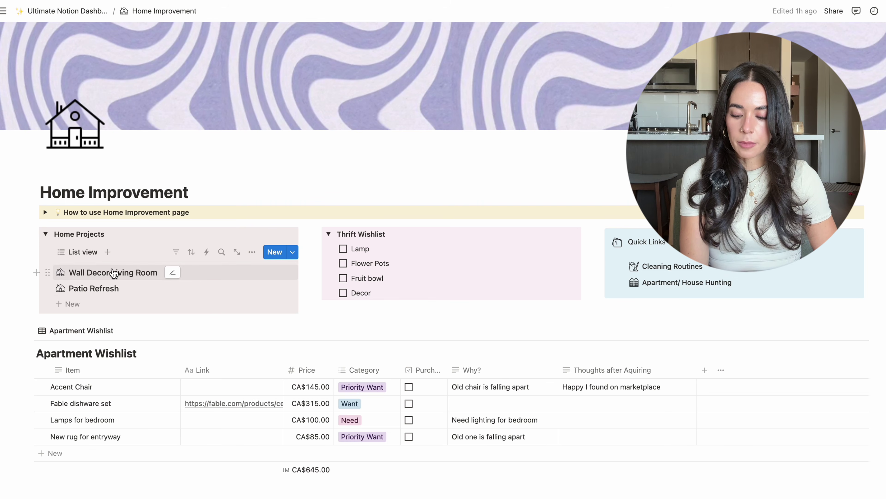
click(100, 288)
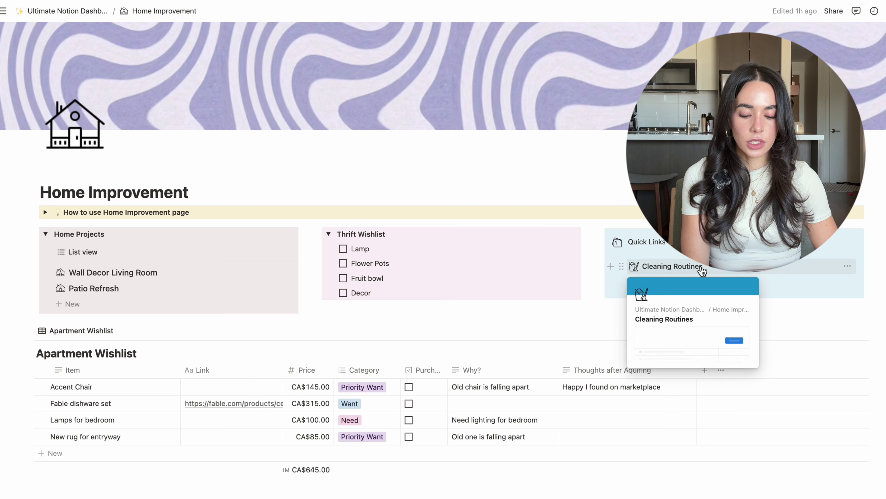
click(684, 267)
scroll(603, 253, down, 2)
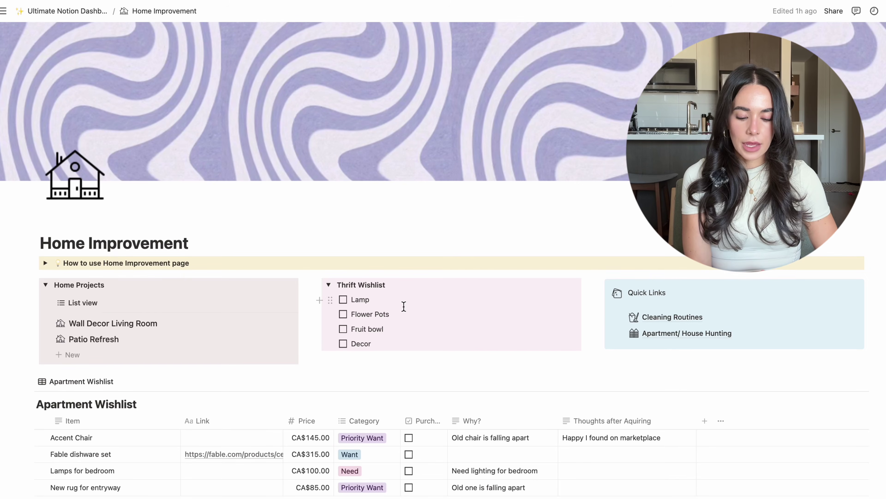
Open the Apartment/ House Hunting page, preview the first House Hunt listing's properties and close the preview
click(688, 335)
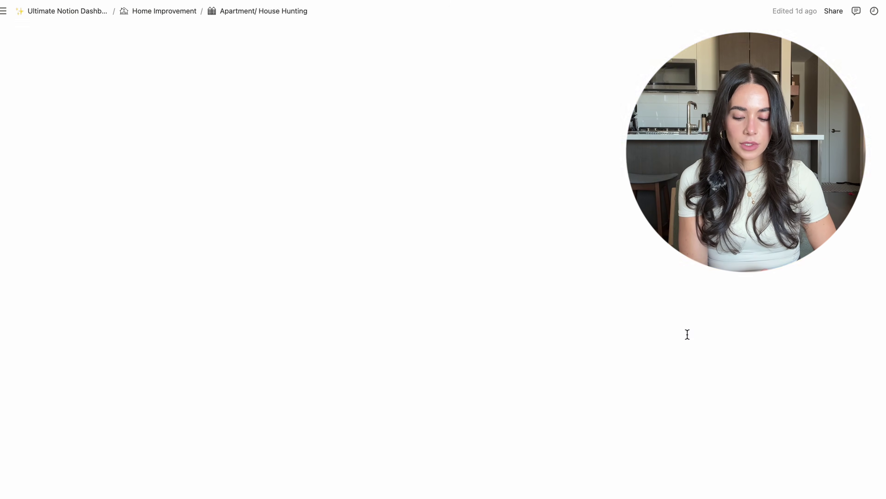
scroll(682, 300, down, 5)
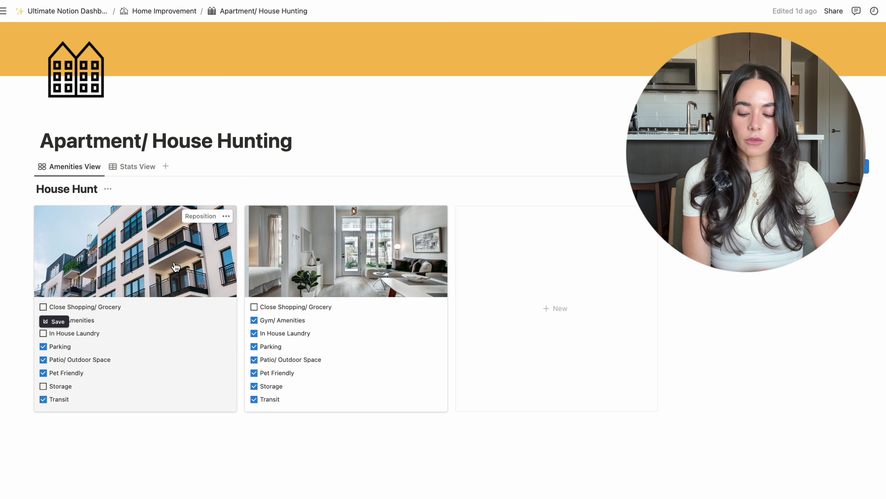
click(188, 267)
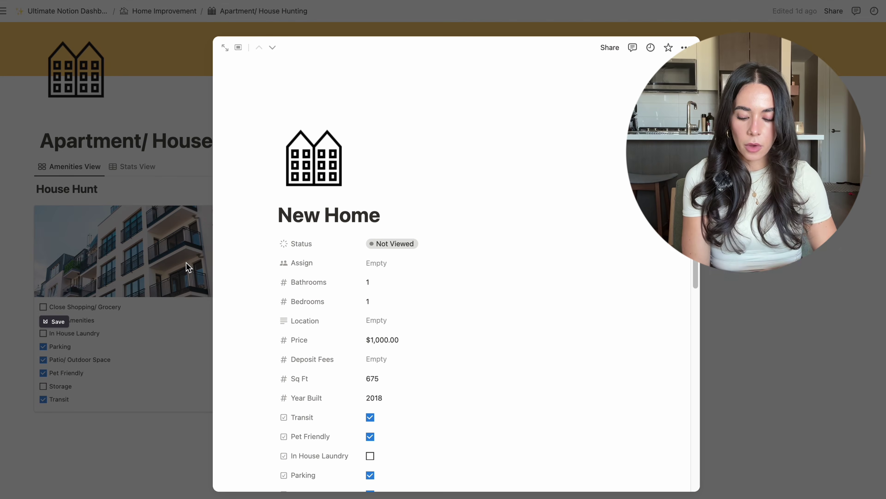
scroll(386, 247, down, 5)
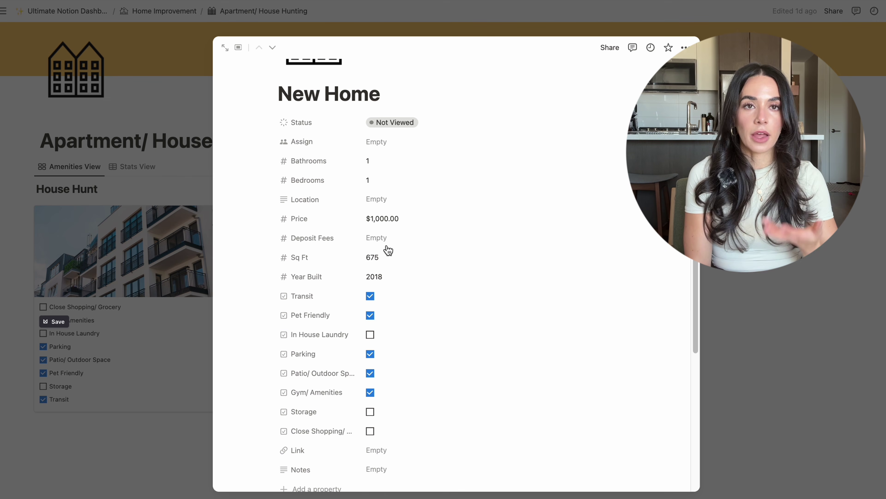
scroll(494, 221, down, 2)
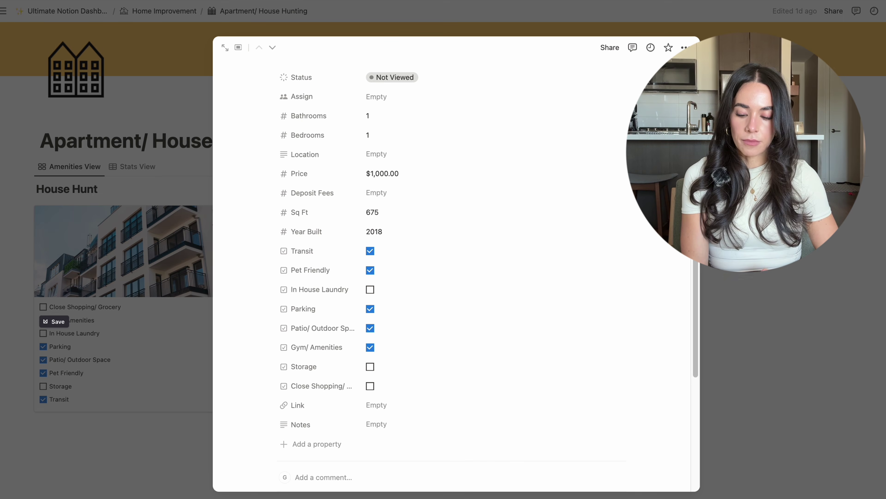
click(191, 155)
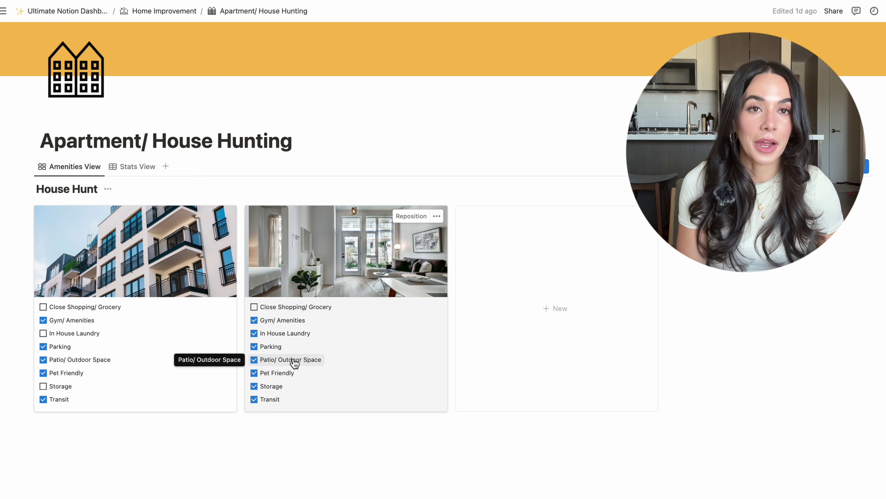
Go back to the Home Improvement page, review the Apartment Wishlist table and return to the main dashboard
click(177, 11)
scroll(330, 207, down, 2)
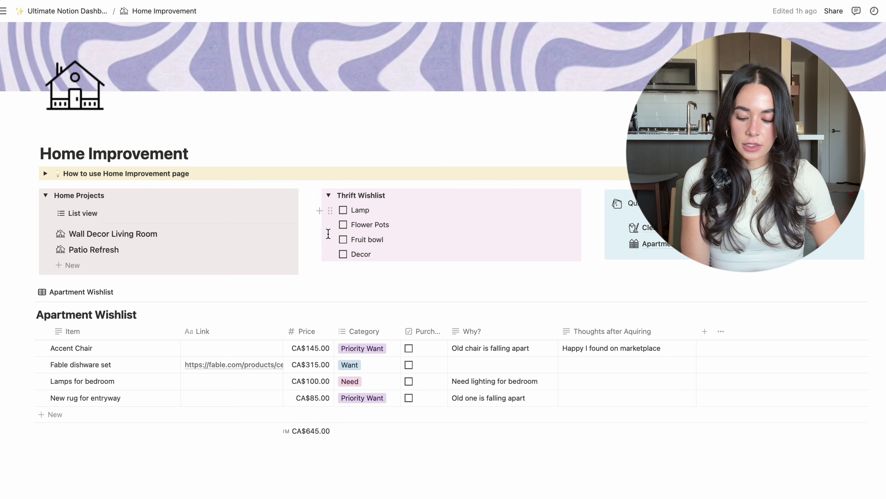
scroll(309, 285, down, 1)
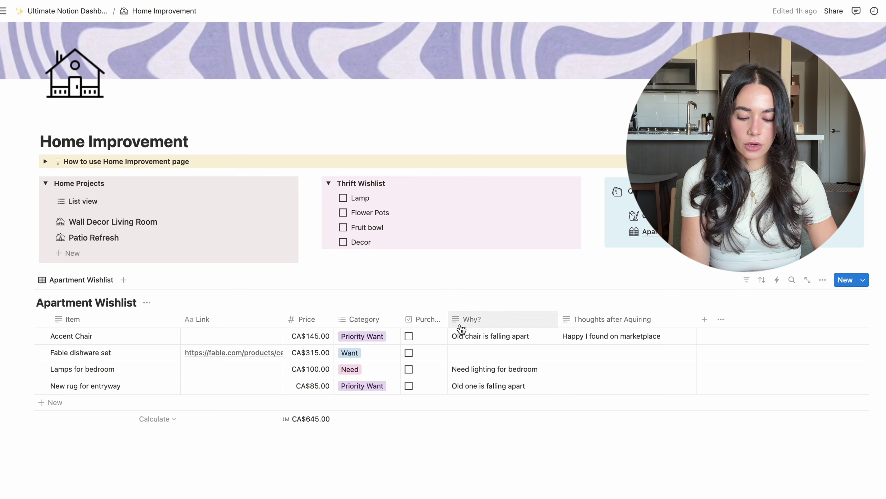
click(93, 13)
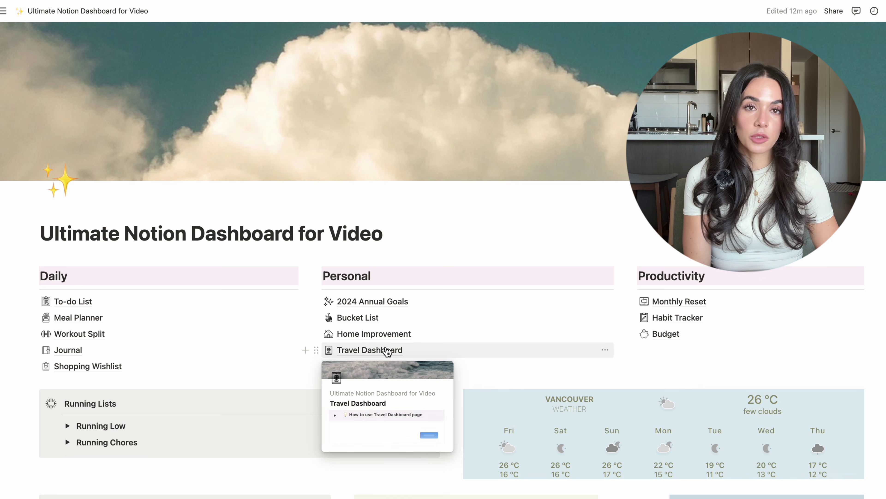
Open the Travel Dashboard page and look over its Destinations, Personal Calendar and Dream Destinations sections
click(386, 349)
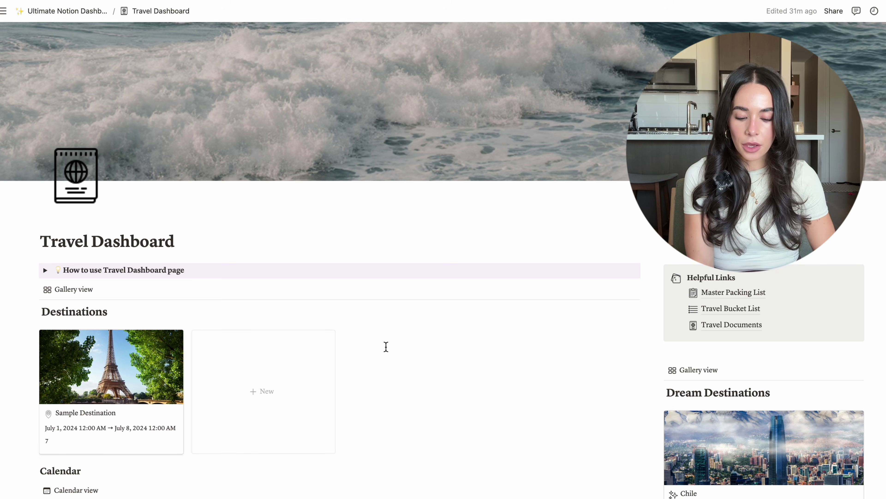
scroll(386, 346, down, 2)
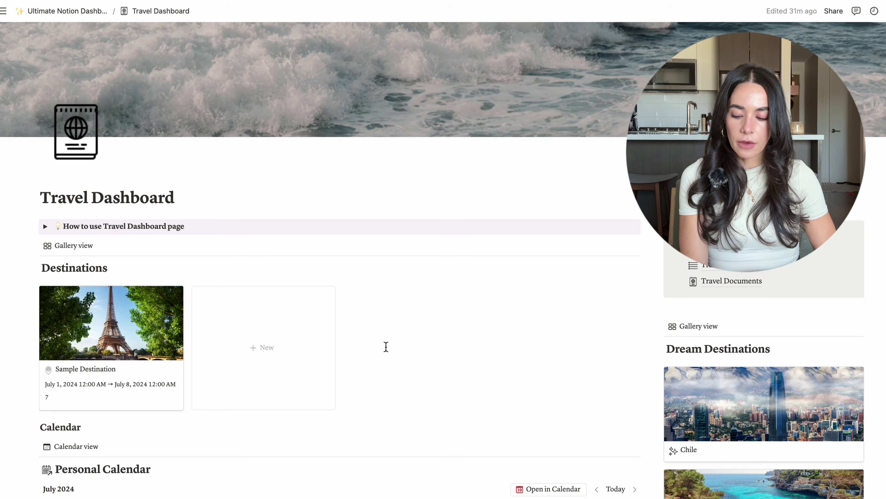
scroll(386, 346, down, 1)
scroll(386, 347, down, 10)
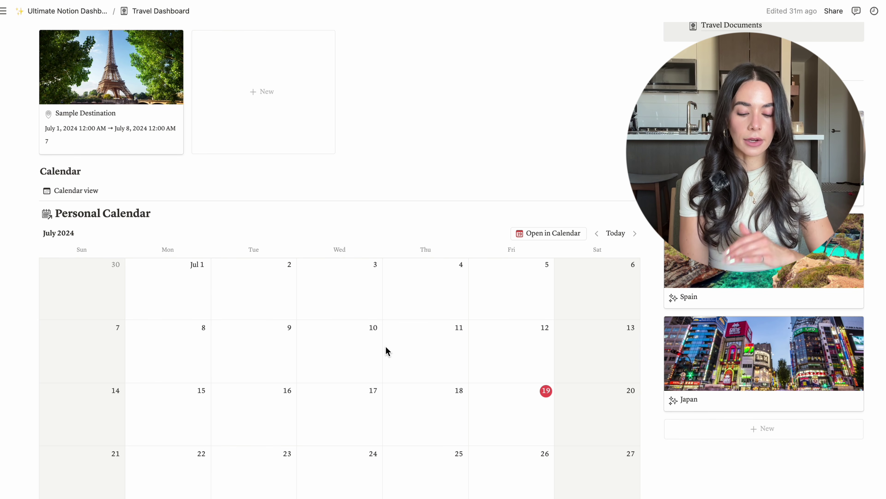
scroll(318, 203, down, 2)
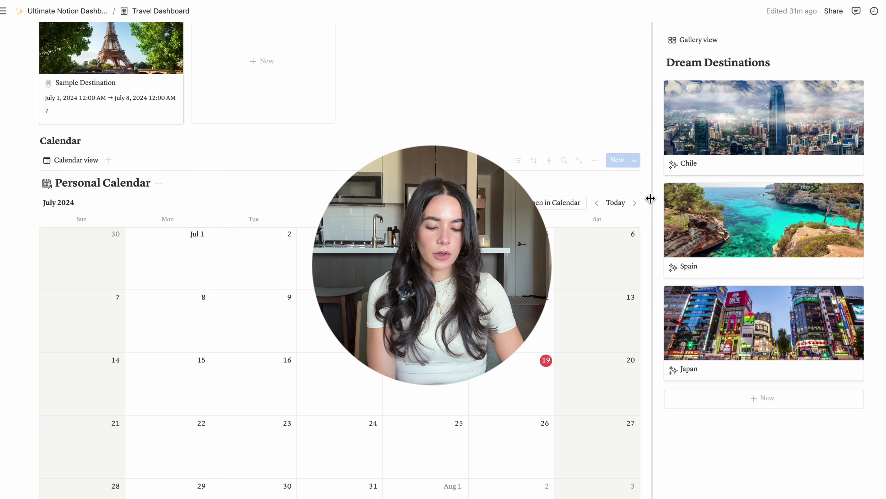
scroll(649, 200, down, 1)
scroll(649, 202, up, 5)
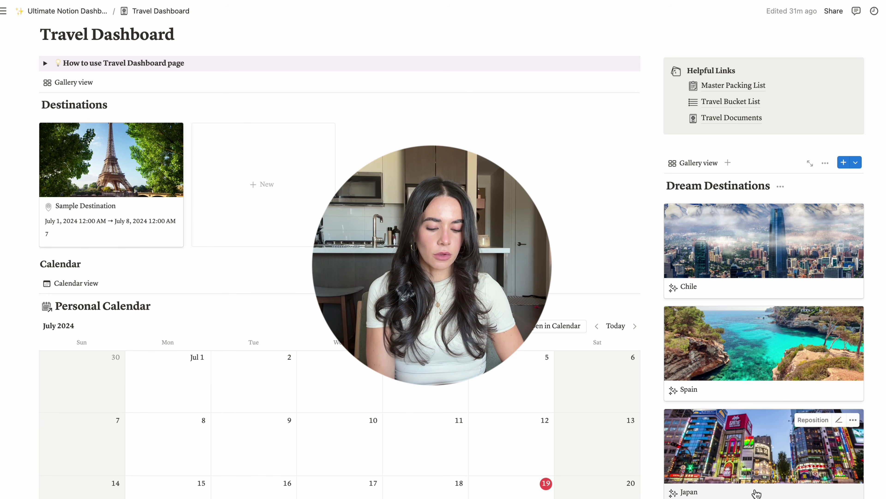
scroll(761, 201, down, 1)
scroll(753, 221, up, 5)
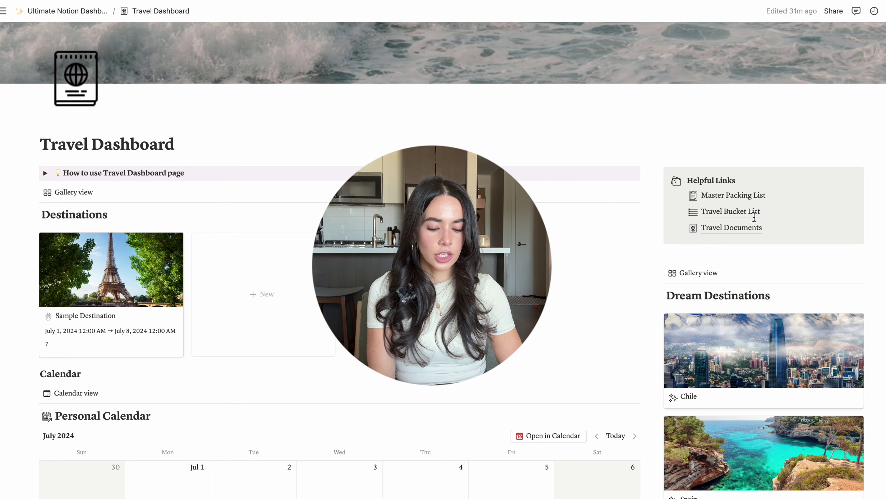
Look over the Travel Dashboard's Helpful Links and open the Travel Documents page
mouse_move(767, 200)
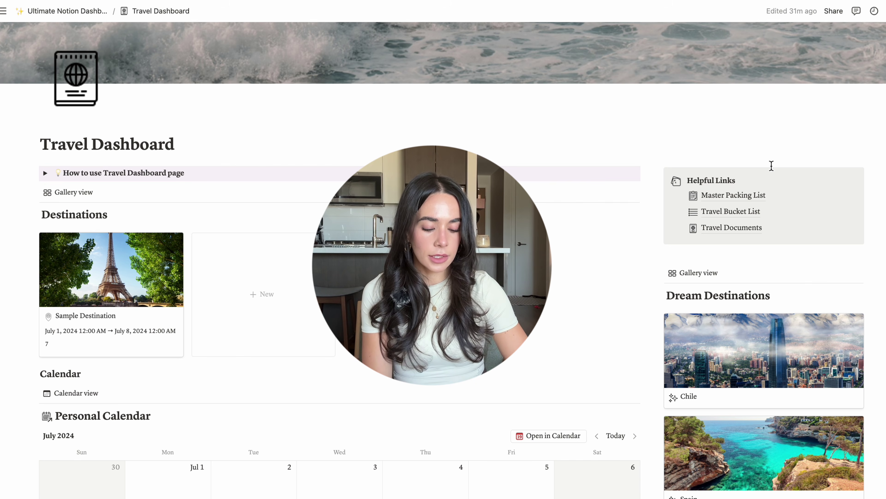
mouse_move(736, 219)
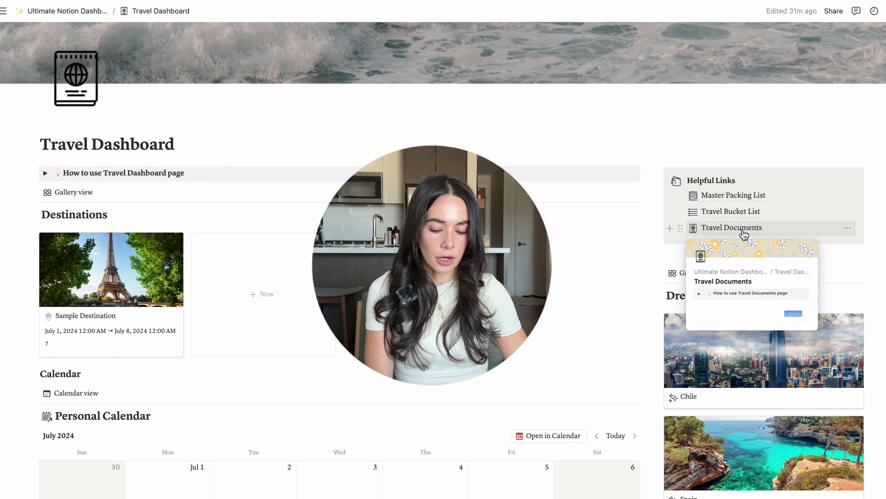
click(744, 234)
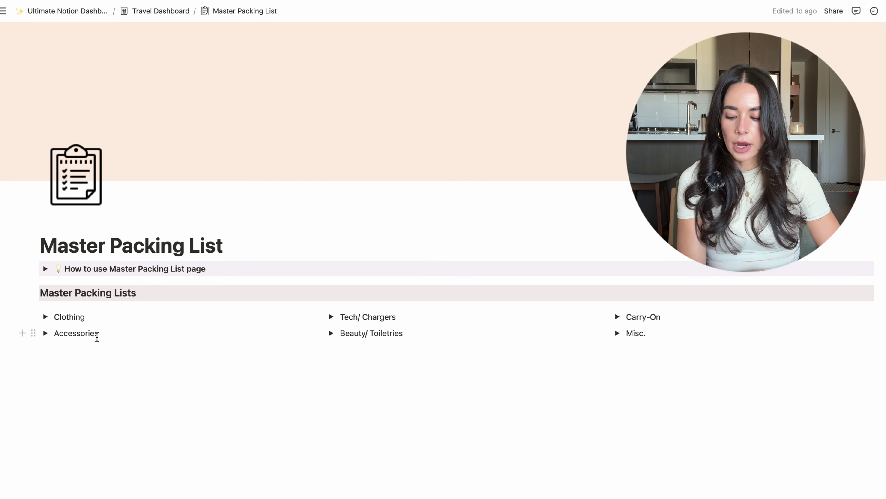
Expand and collapse the Clothing, Accessories and Tech/ Chargers lists on the Master Packing List page to review them
click(45, 316)
click(45, 349)
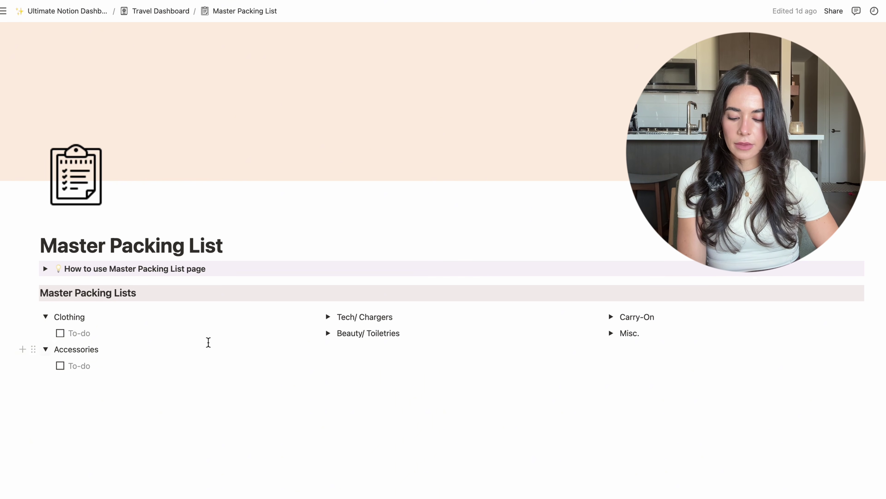
click(328, 317)
click(328, 316)
mouse_move(45, 349)
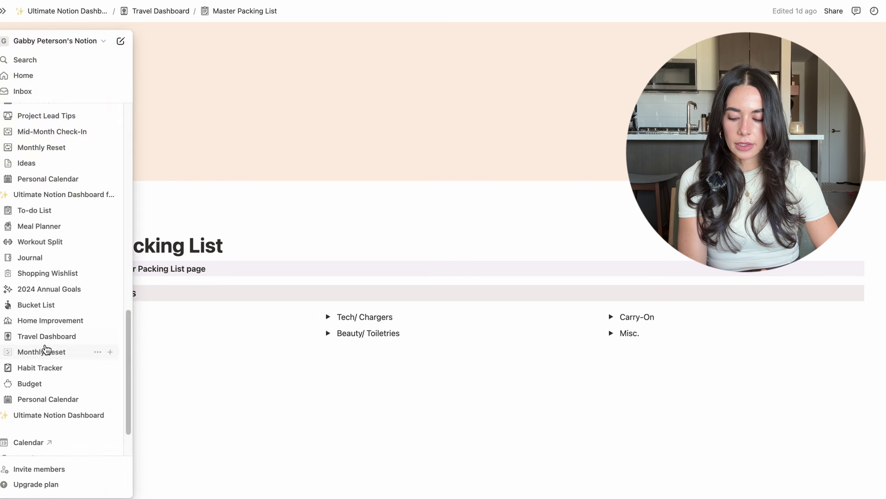
click(45, 317)
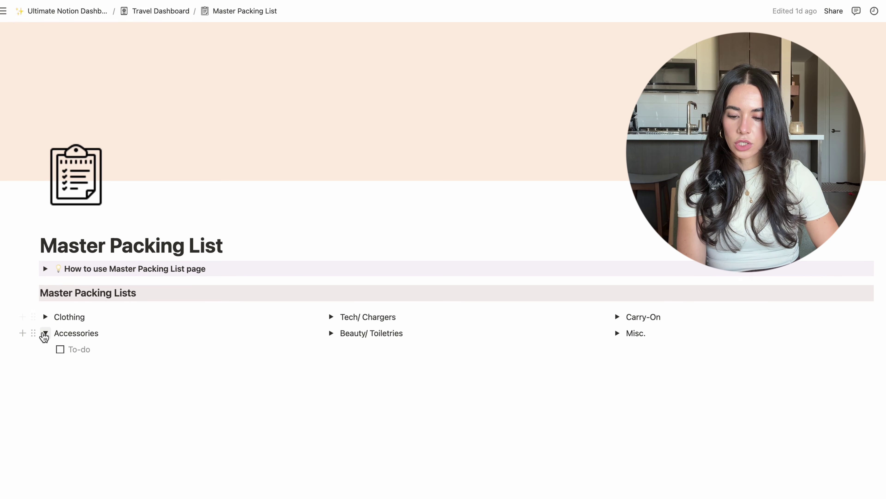
click(45, 333)
Return to the Travel Dashboard and open the Sample Destination card as a full page
click(143, 11)
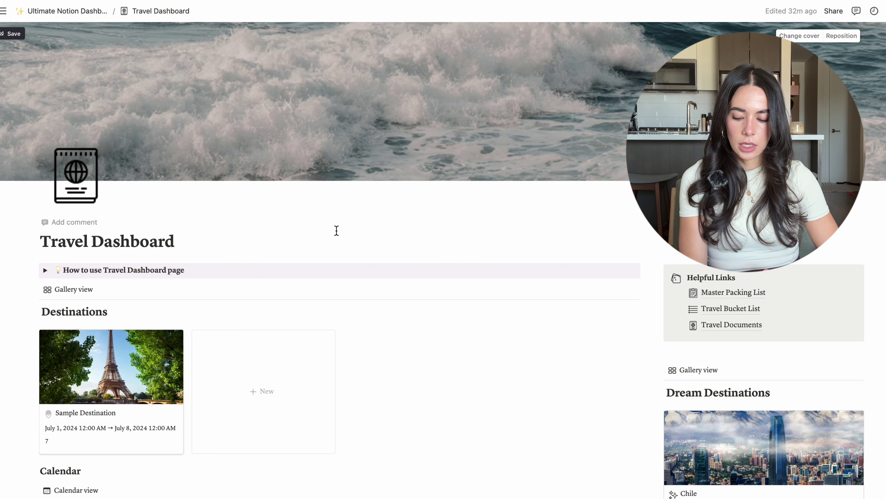
scroll(334, 265, down, 3)
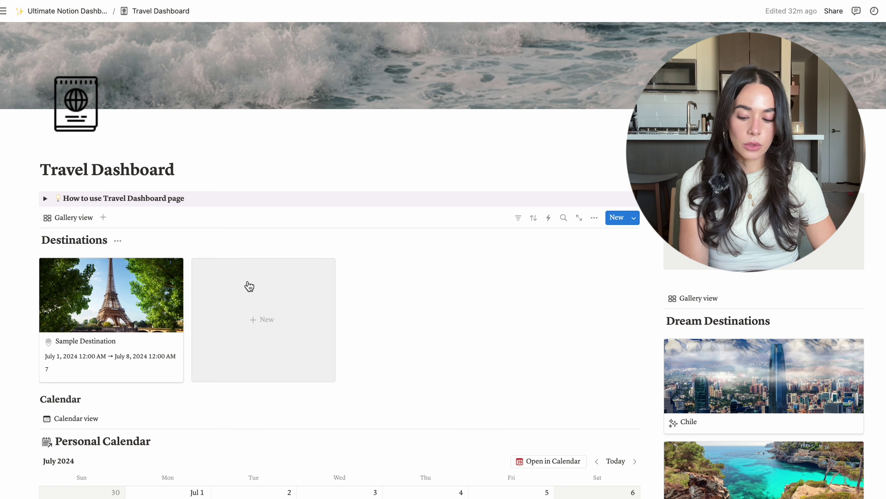
click(150, 290)
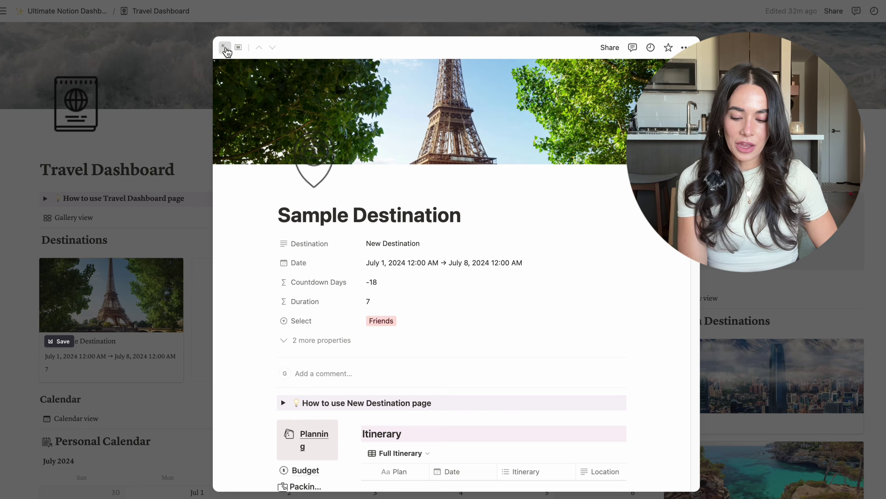
click(226, 46)
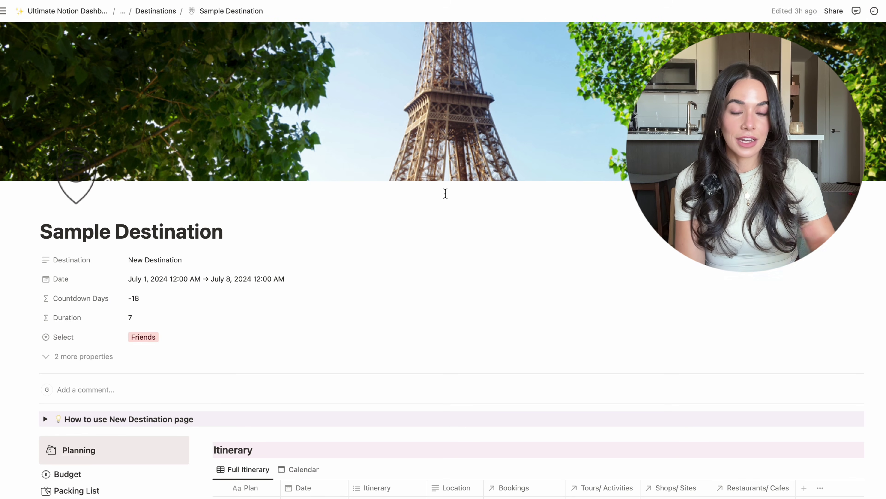
Look over the Sample Destination page's properties and view the trip type options of its Select property without changing them
scroll(445, 193, down, 3)
scroll(446, 193, up, 3)
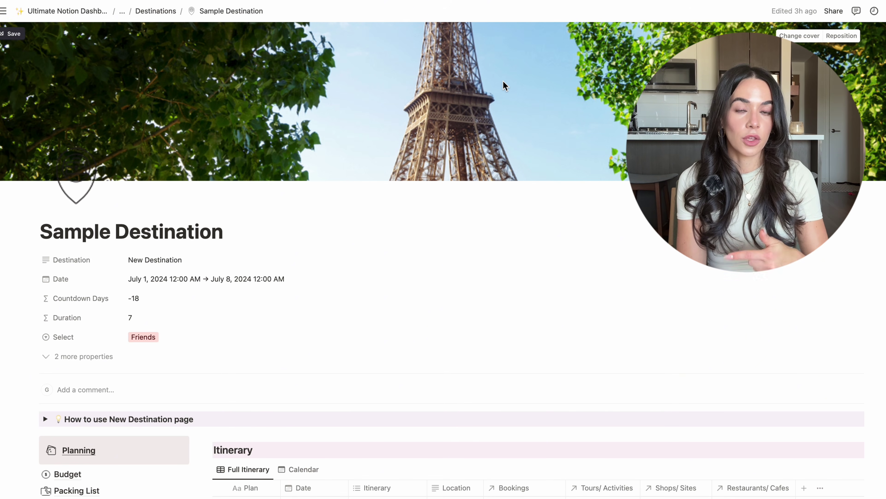
scroll(503, 82, down, 3)
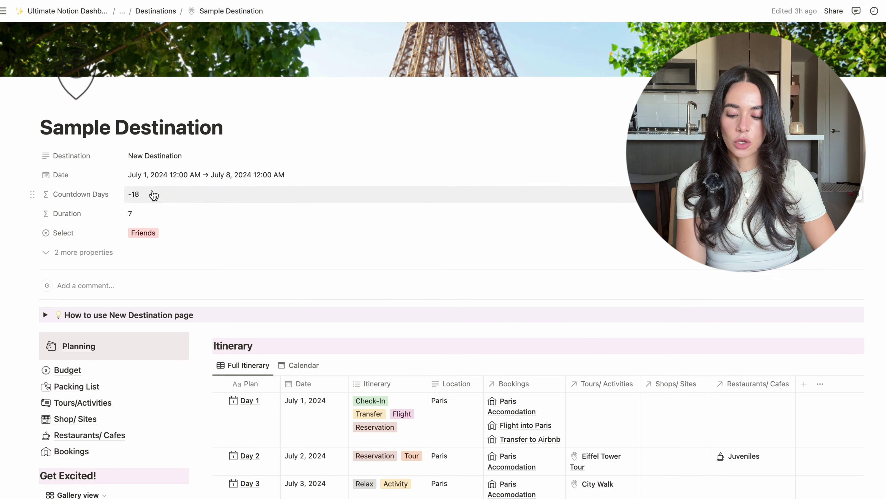
scroll(206, 198, down, 1)
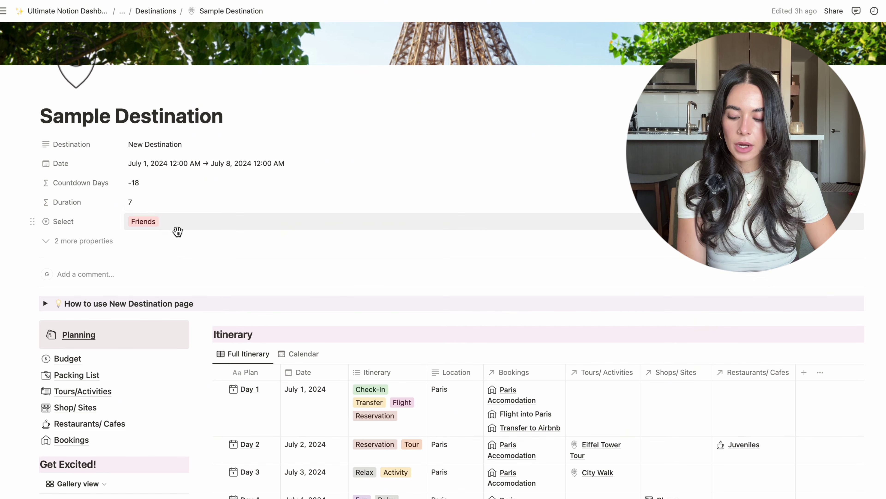
click(171, 222)
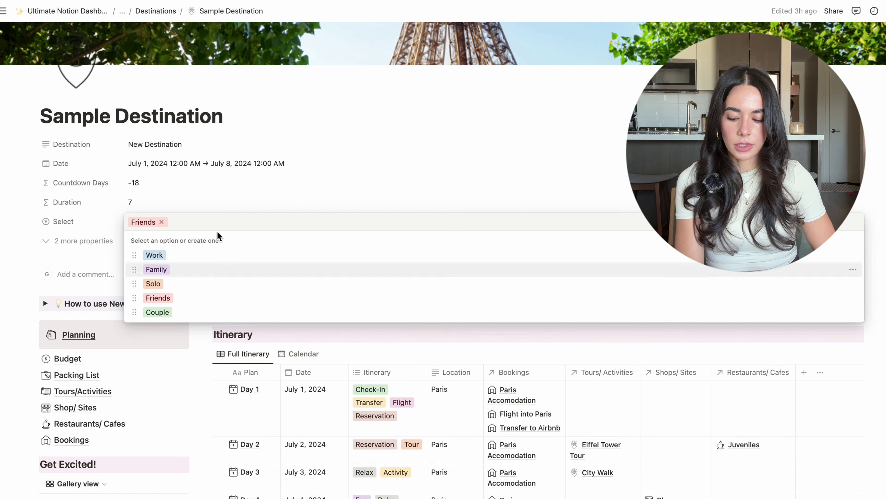
click(453, 139)
Examine the Planning links, Full Itinerary table, Get Excited! images and photo gallery on the Sample Destination page
scroll(454, 139, down, 2)
scroll(454, 139, down, 5)
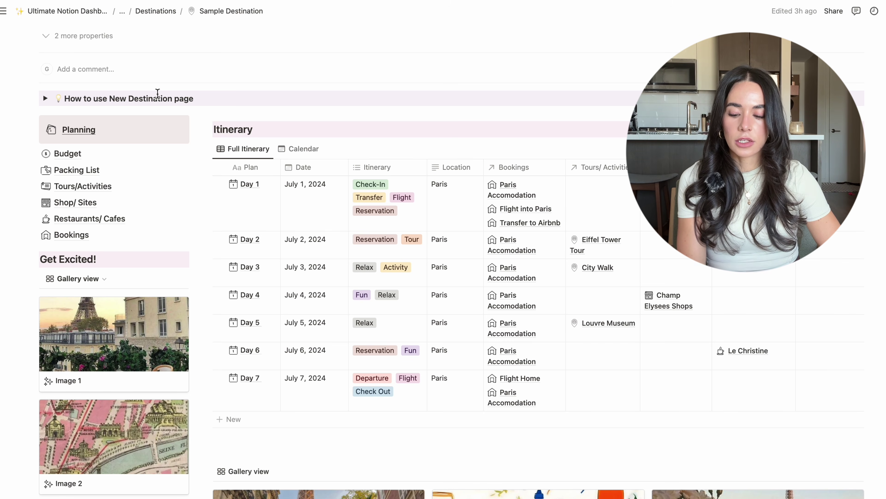
mouse_move(91, 228)
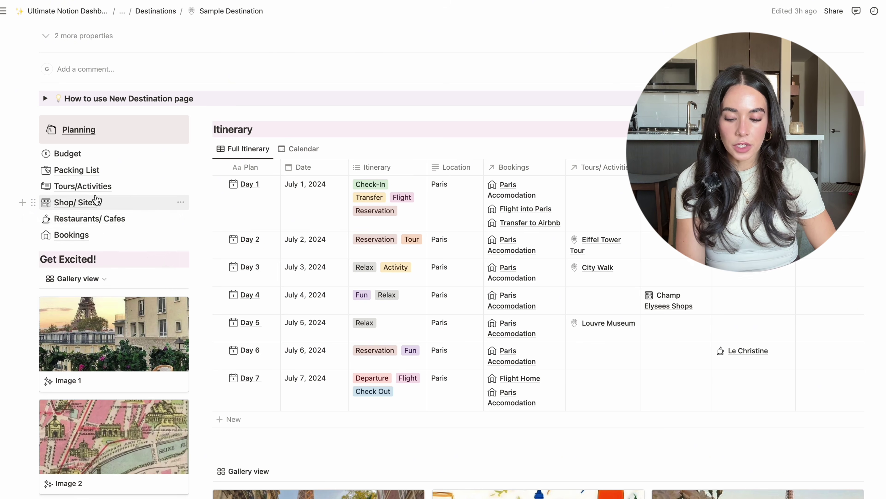
mouse_move(89, 175)
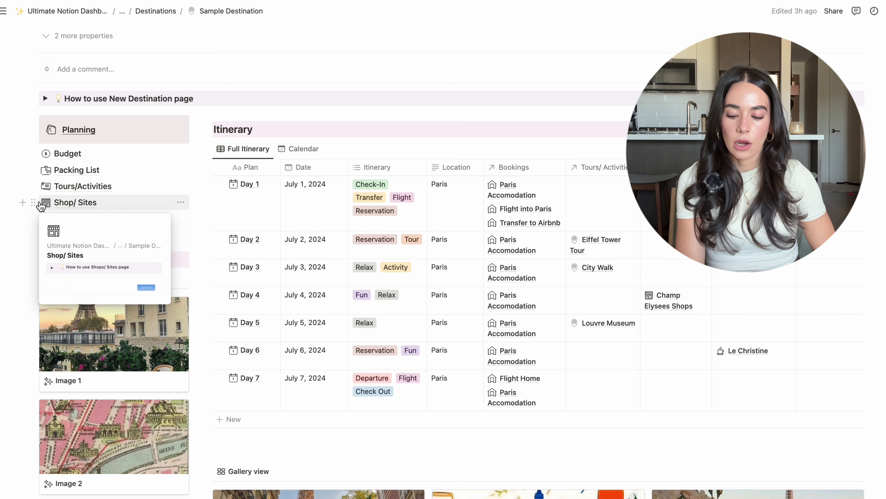
mouse_move(21, 239)
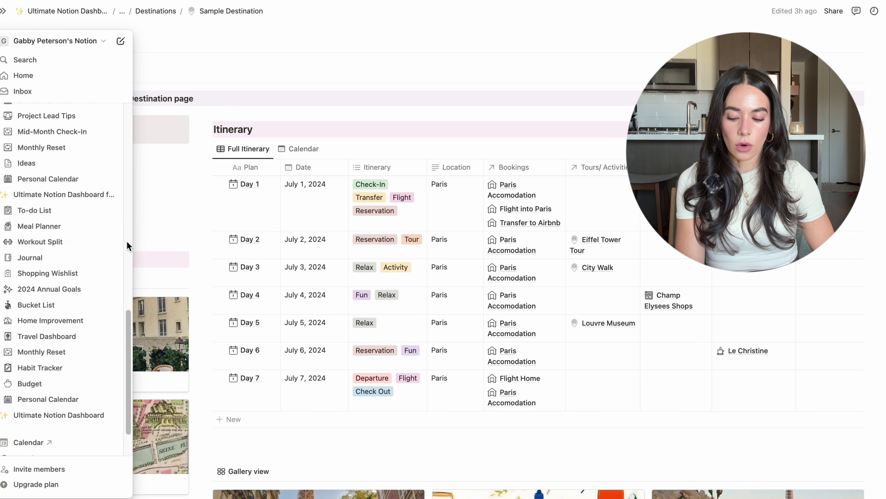
scroll(164, 229, down, 3)
scroll(164, 231, down, 2)
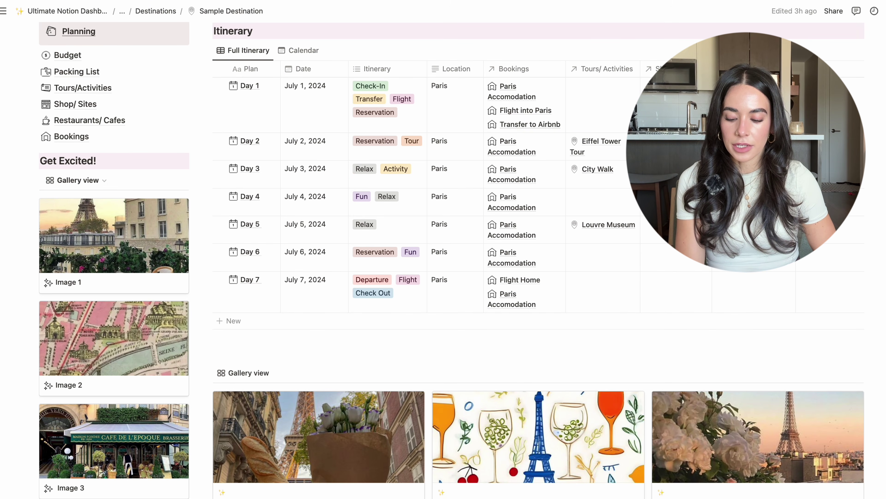
scroll(210, 295, down, 3)
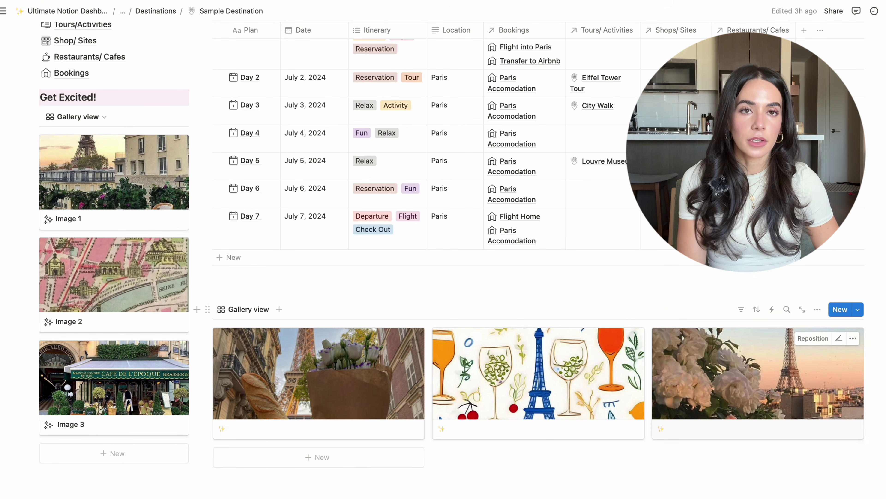
scroll(760, 295, up, 5)
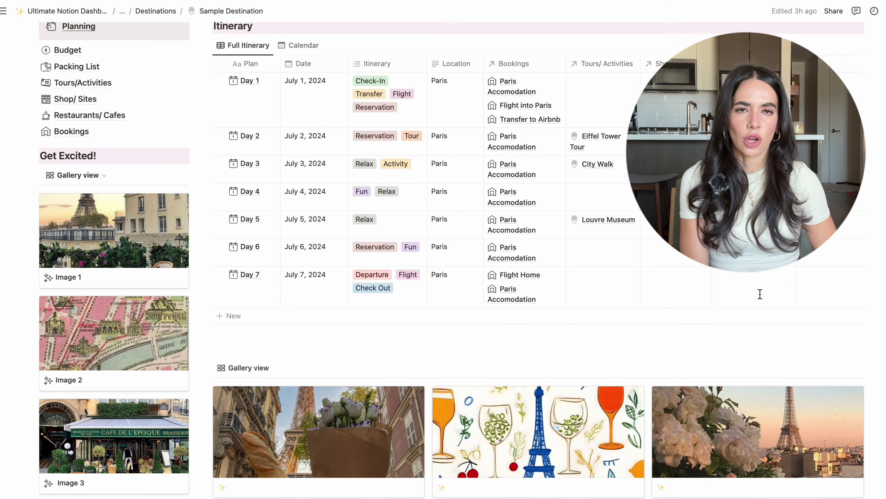
scroll(762, 299, up, 1)
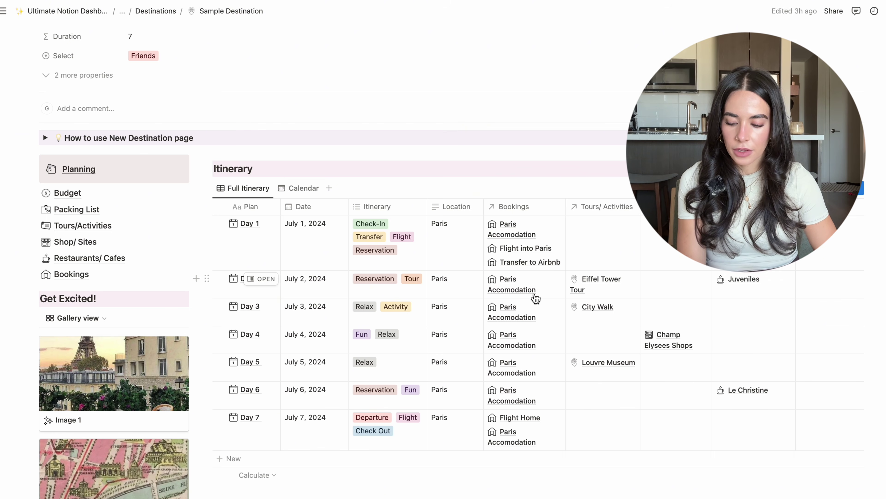
Review the trip's Budget page, and open its Packing List page with the Clothing, Accessories and Tech/ Chargers lists expanded
click(75, 198)
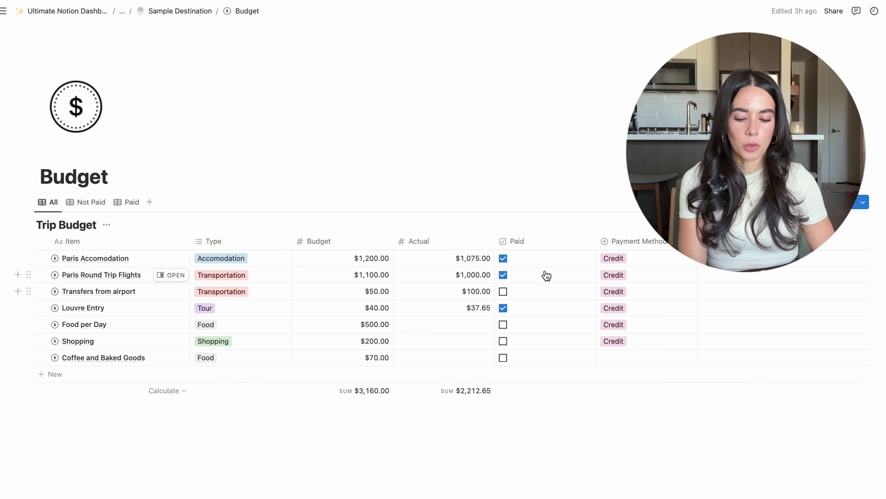
key(super+bracketleft)
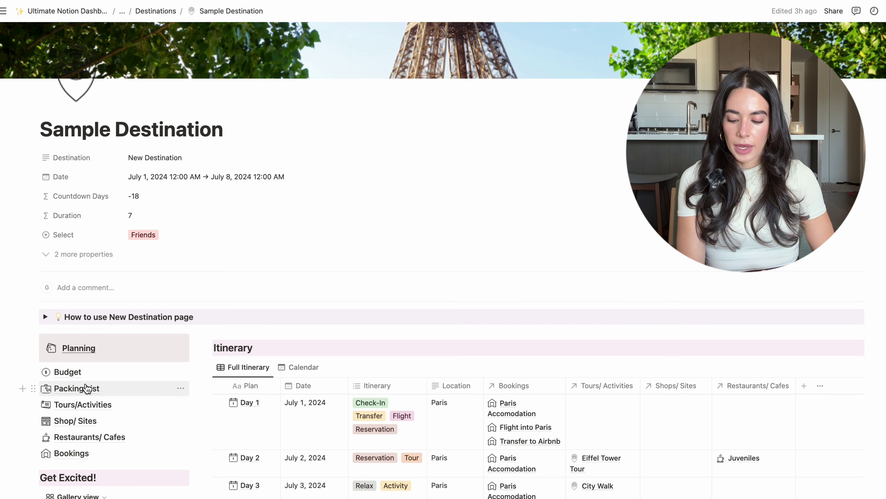
click(87, 388)
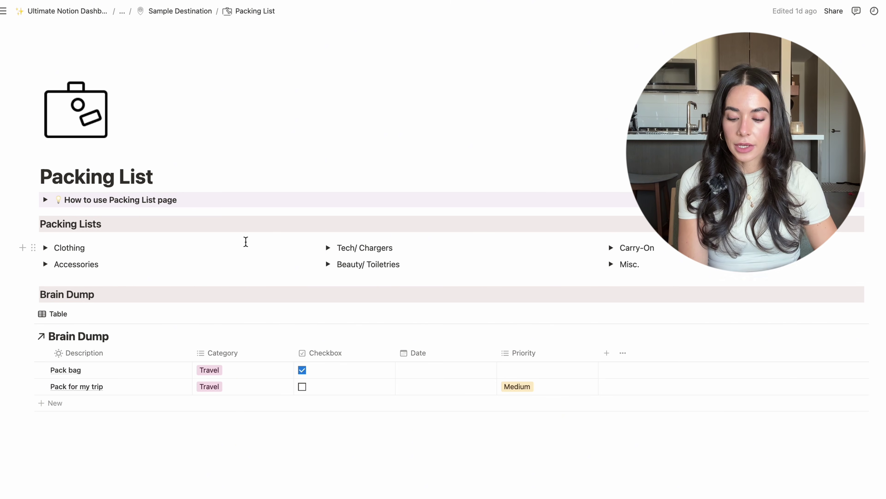
click(45, 248)
click(45, 281)
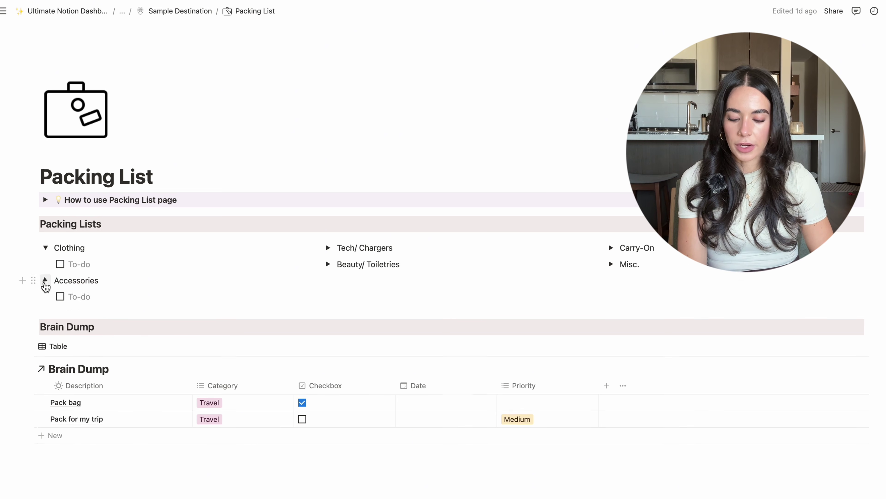
click(328, 248)
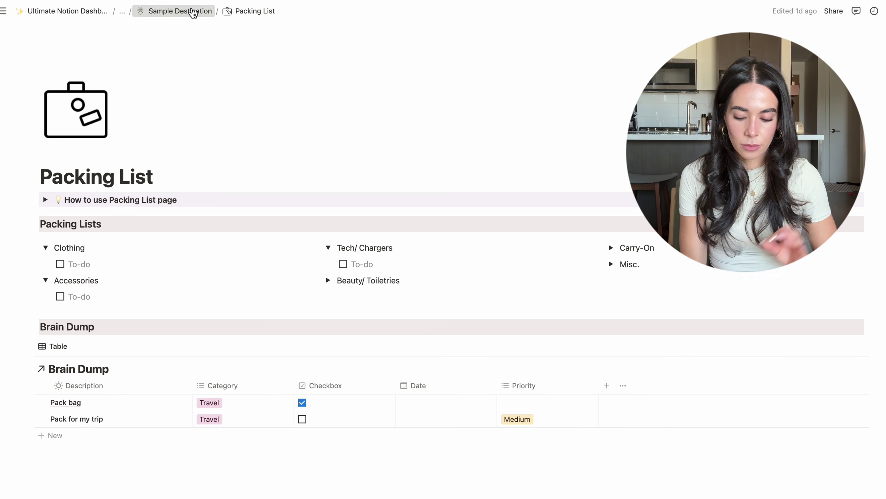
Return to Sample Destination and review its Tours/Activities page in the All, Calendar and Not Booked views
click(197, 11)
scroll(194, 211, down, 7)
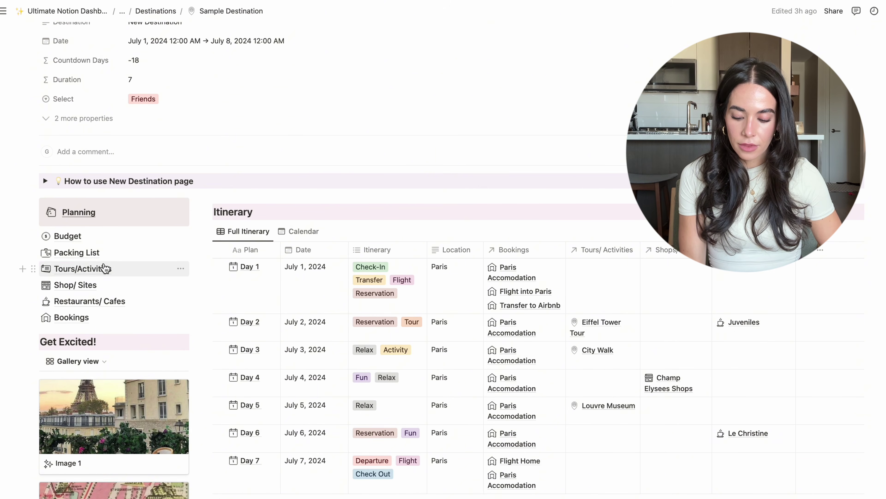
click(87, 270)
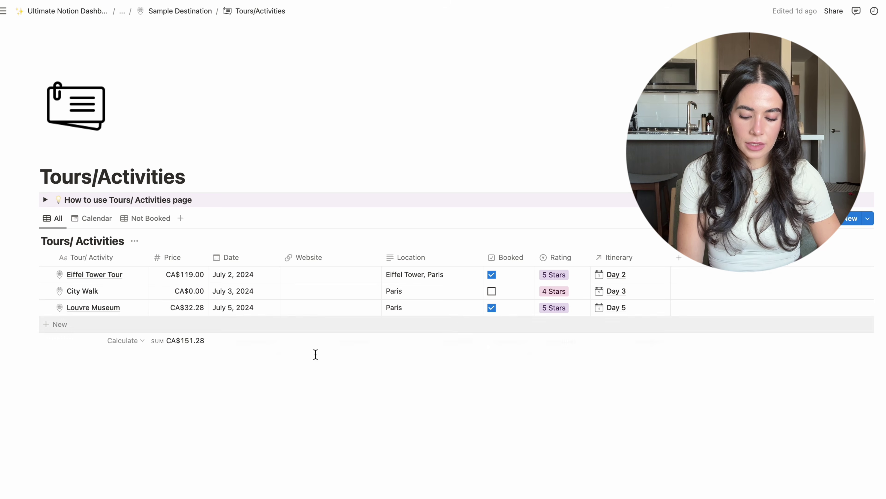
click(96, 218)
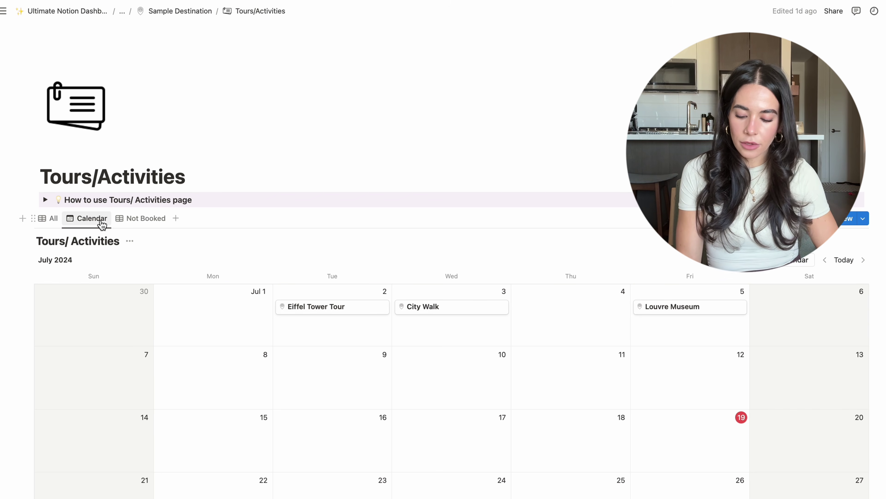
click(136, 219)
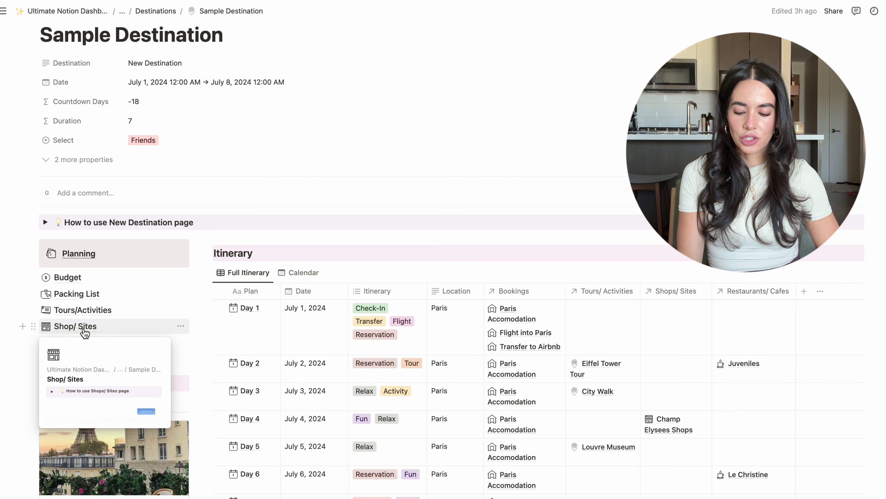
Review the Shop/ Sites and Restaurants/ Cafes pages of the trip and return to Sample Destination
click(84, 330)
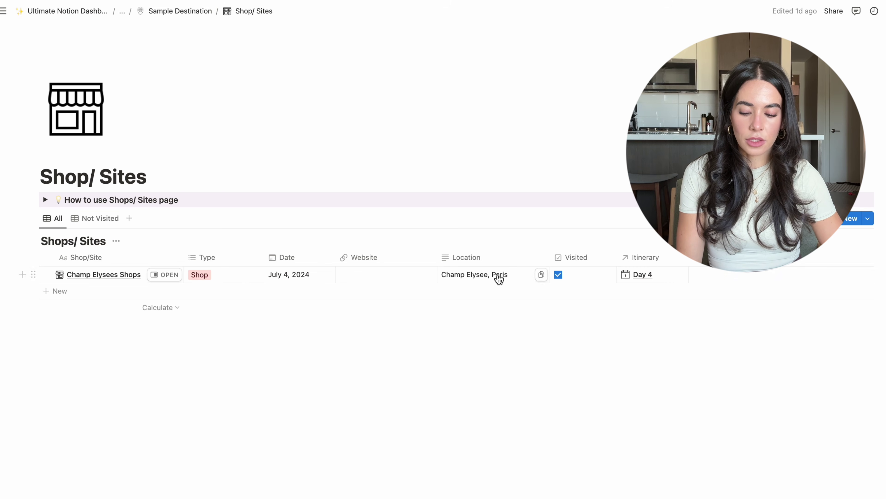
click(189, 13)
scroll(79, 401, down, 5)
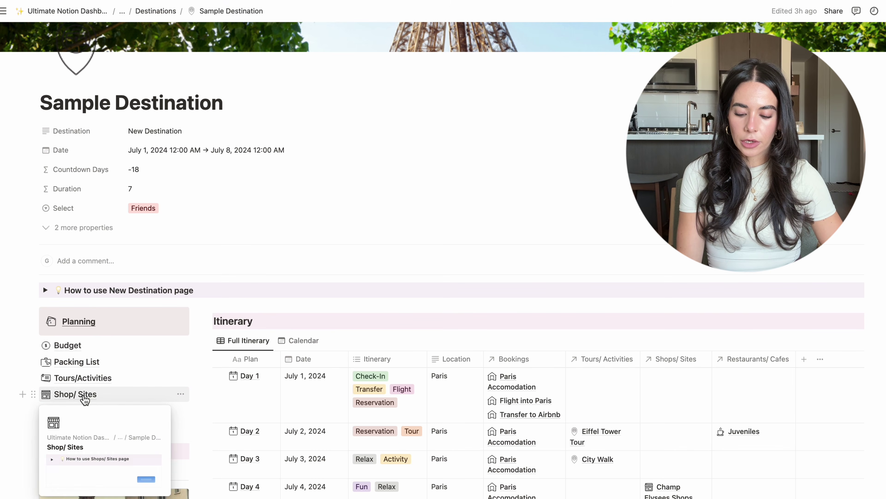
click(79, 395)
click(157, 13)
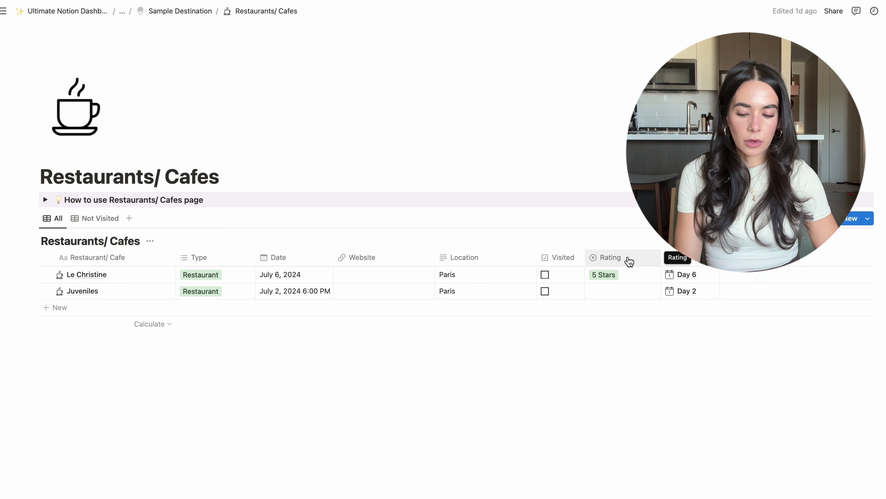
click(182, 11)
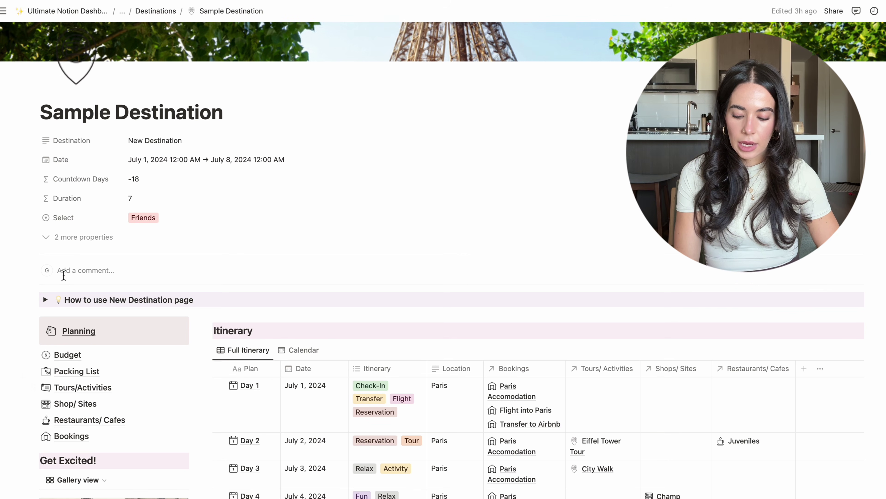
Open the trip's Bookings page and review its Accomodation, Reservation and Rental views
scroll(64, 275, down, 2)
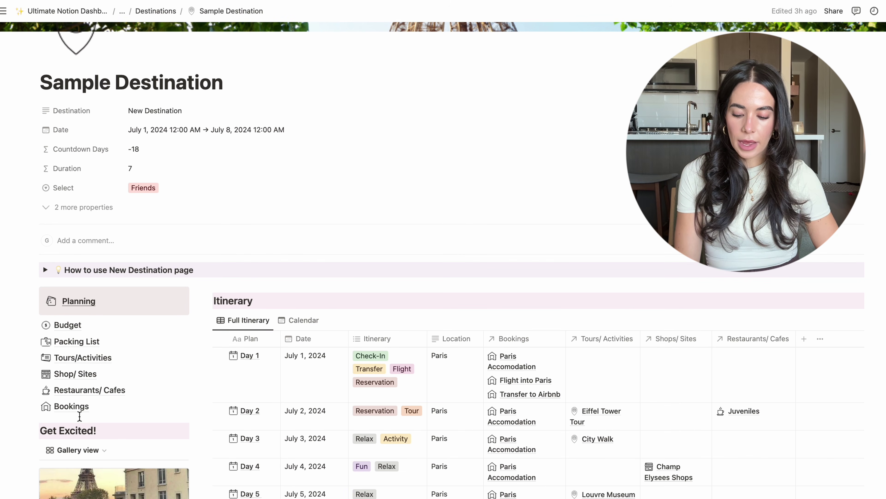
click(77, 396)
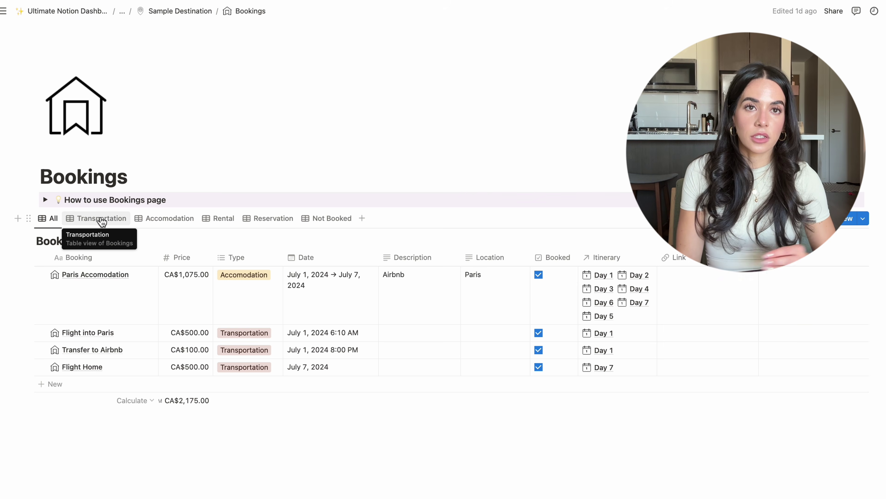
click(172, 221)
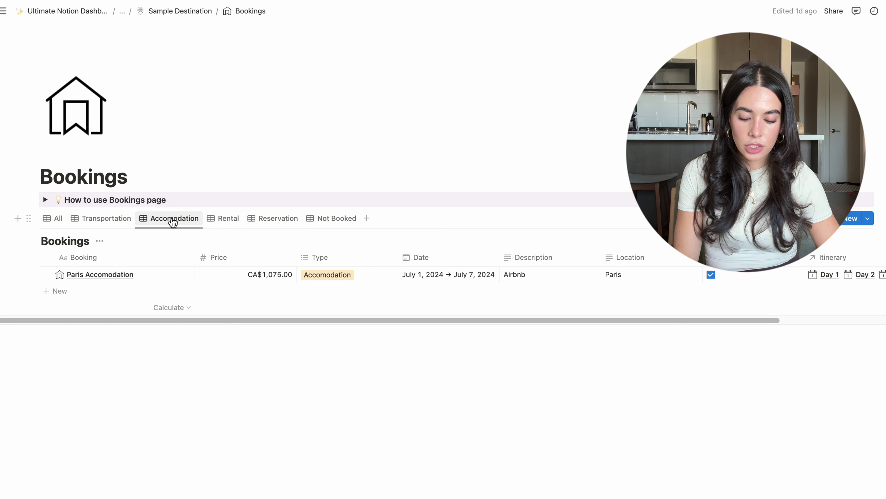
click(262, 225)
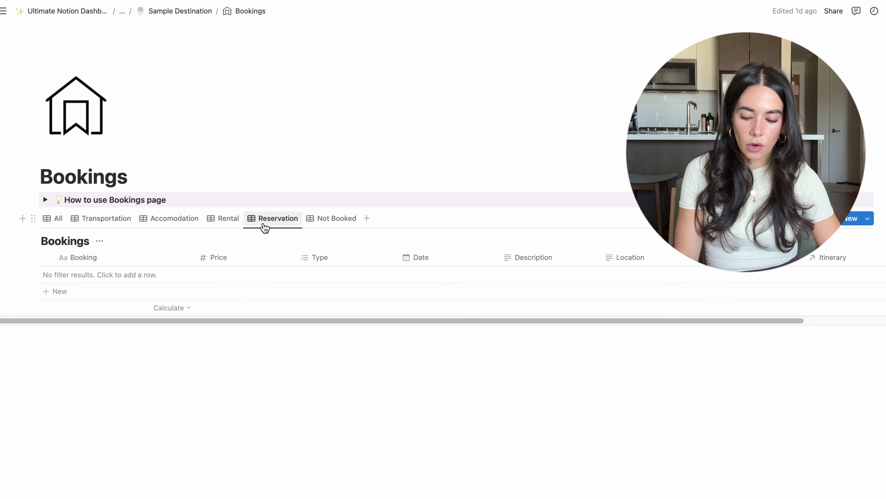
click(239, 218)
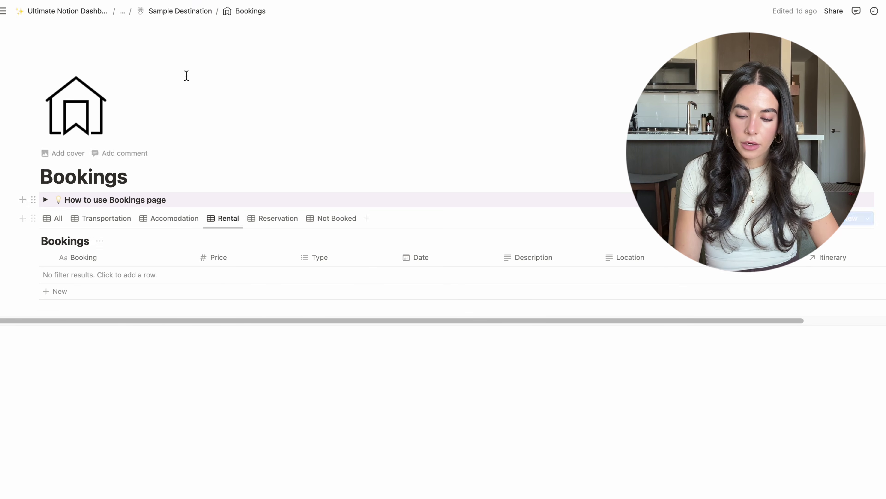
Return to Sample Destination and look over its itinerary and image galleries once more
click(180, 11)
scroll(142, 372, down, 8)
scroll(145, 378, down, 3)
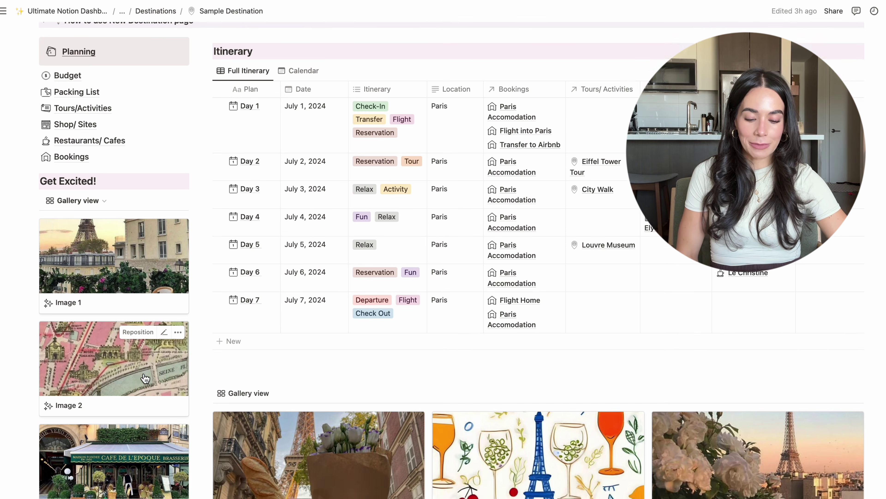
scroll(143, 376, up, 12)
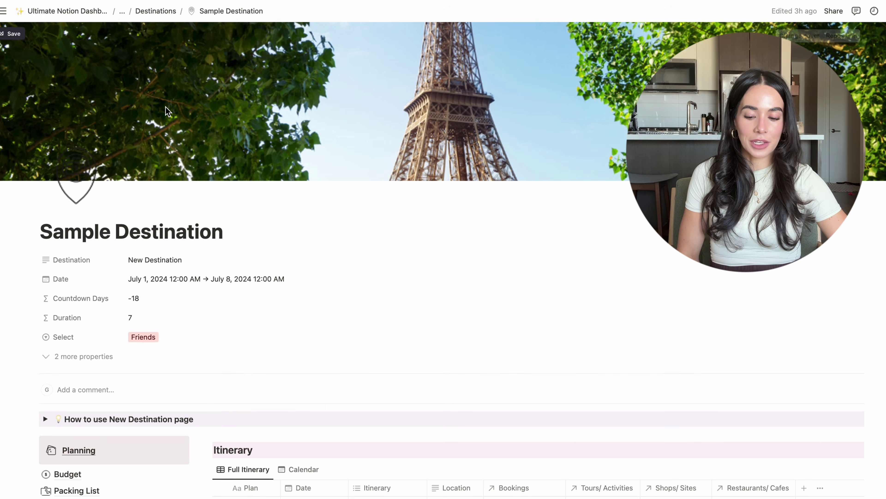
Go back to the main dashboard, open the Monthly Reset page and look over its Sample Monthly Reset section
click(146, 11)
click(105, 12)
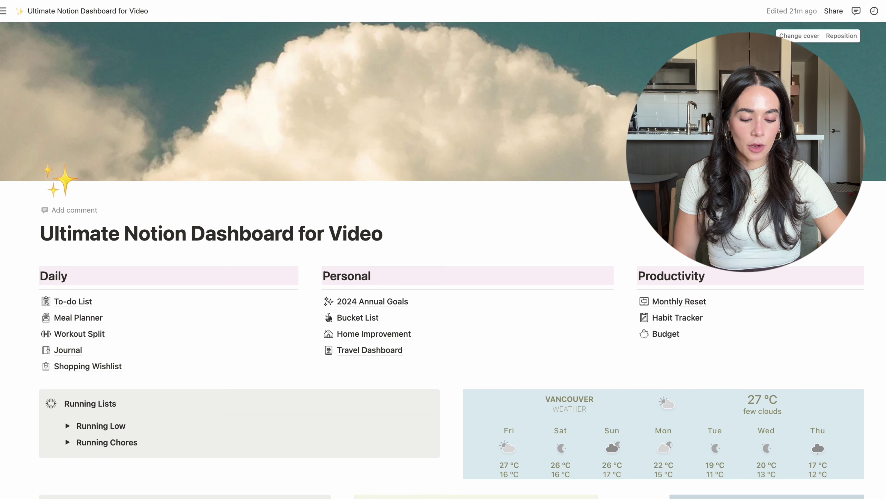
click(684, 300)
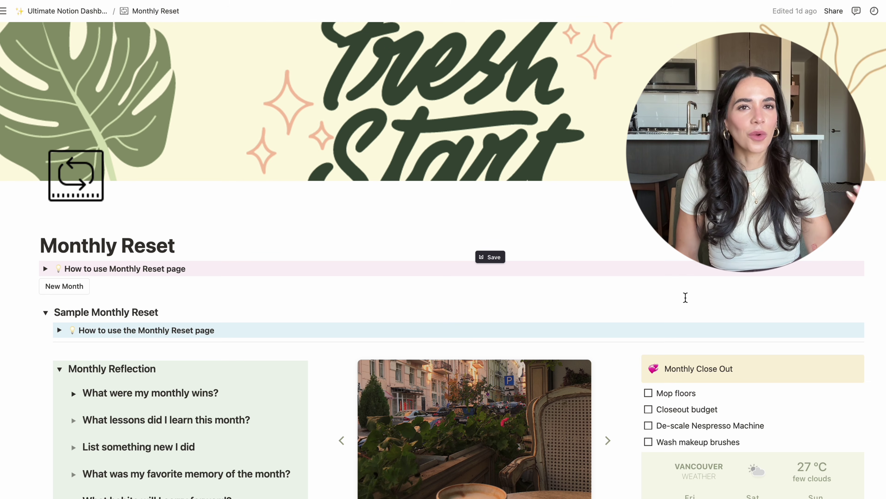
scroll(686, 297, down, 1)
scroll(685, 297, down, 6)
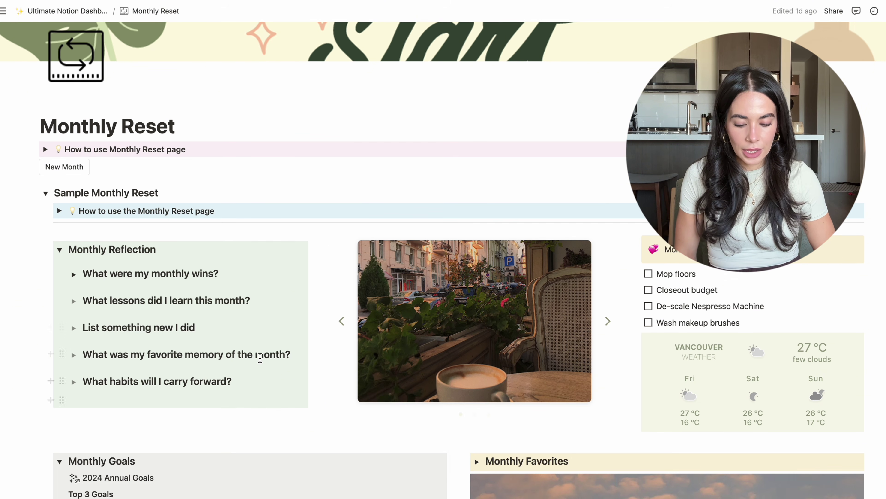
Look through the pictures in the image gallery of the Sample Monthly Reset section
scroll(279, 349, down, 3)
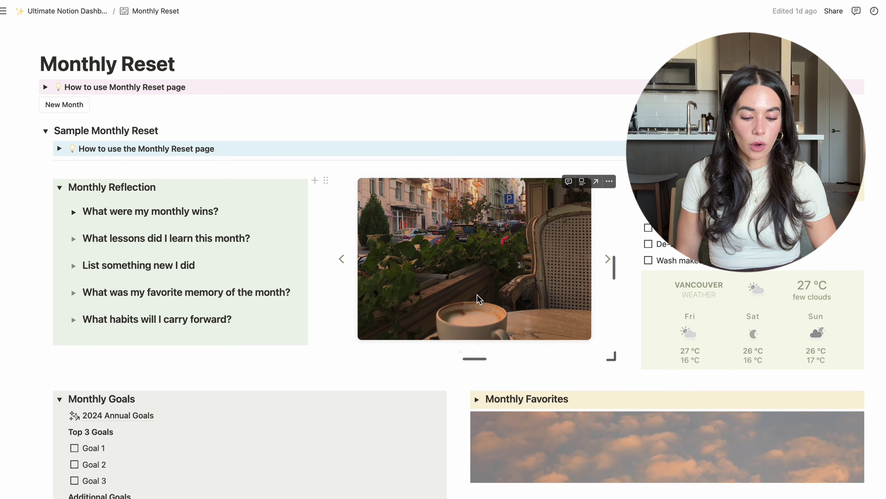
click(606, 266)
click(608, 262)
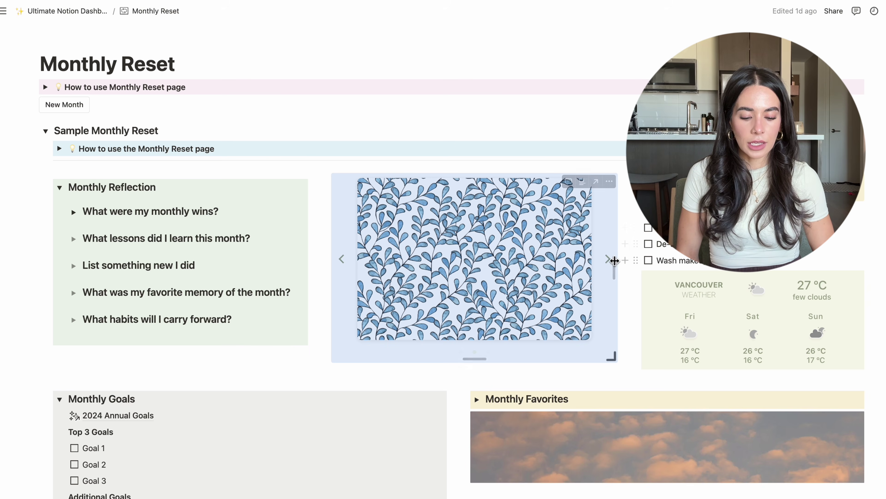
click(609, 259)
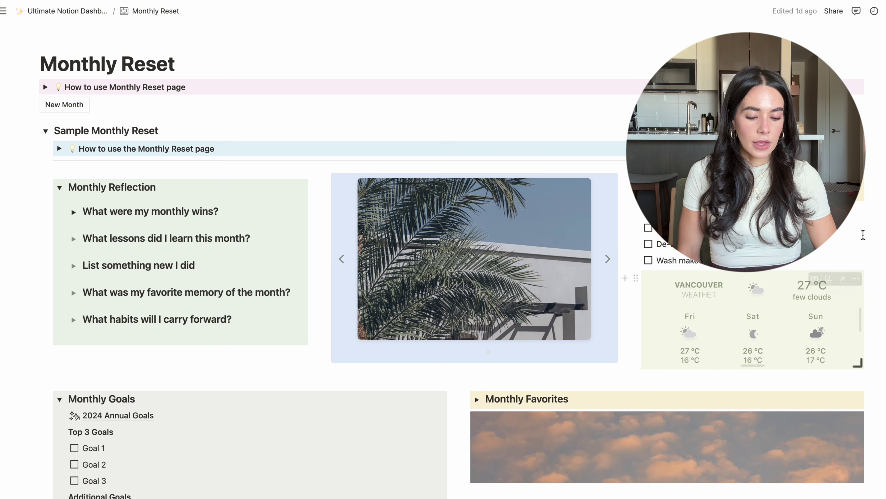
Look over the Monthly Goals section and expand Monthly Favorites to show its categories
scroll(869, 210, down, 1)
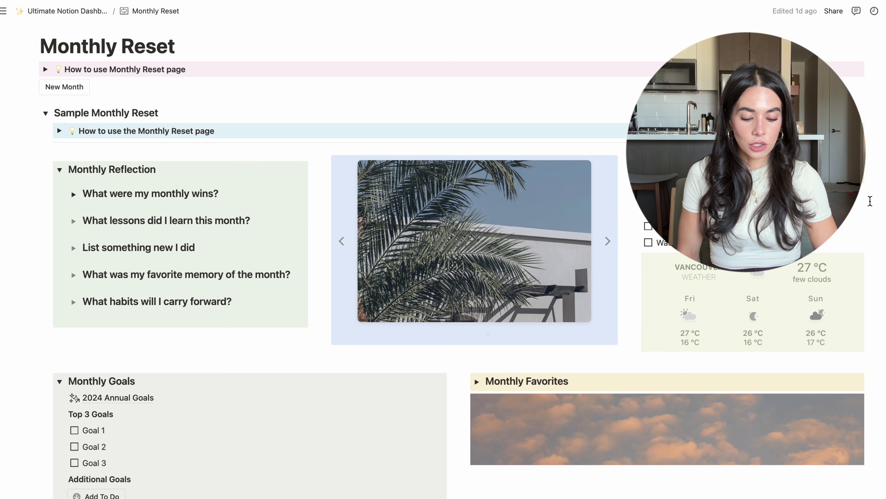
scroll(870, 201, down, 3)
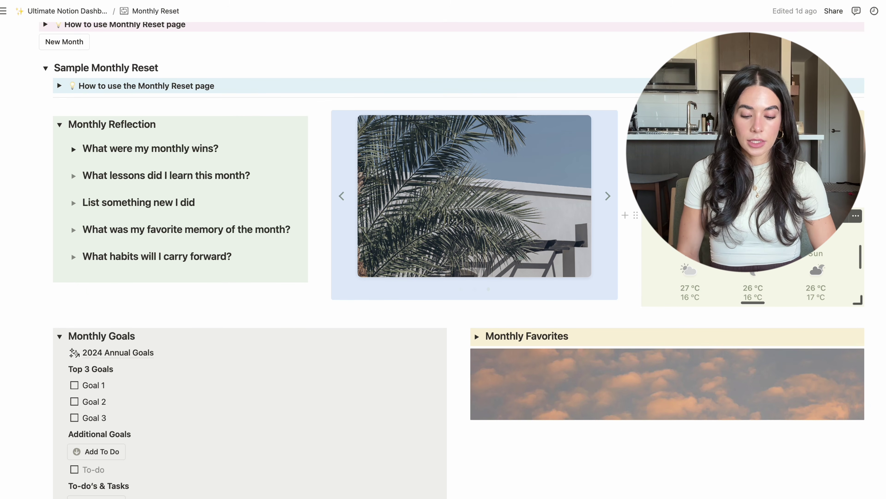
scroll(317, 297, down, 5)
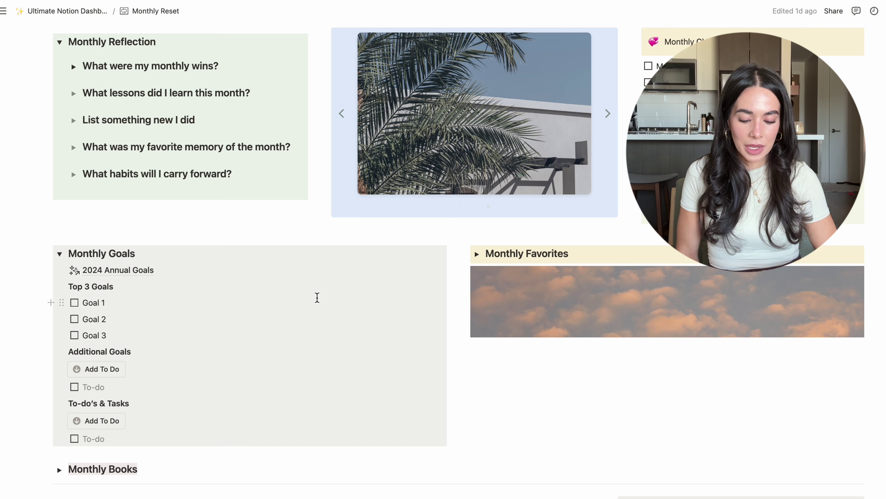
click(477, 259)
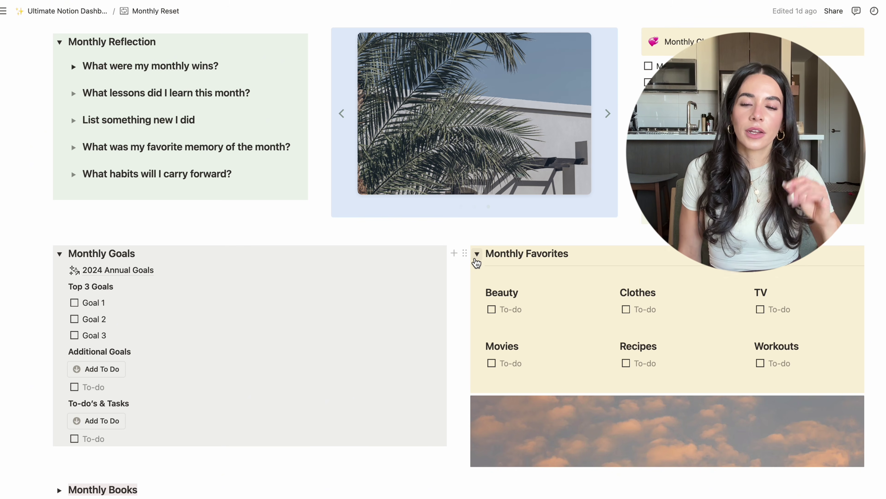
Expand Monthly Books, review its Books table and the Favorite Memories gallery, and collapse the Sample Monthly Reset section
scroll(476, 263, down, 8)
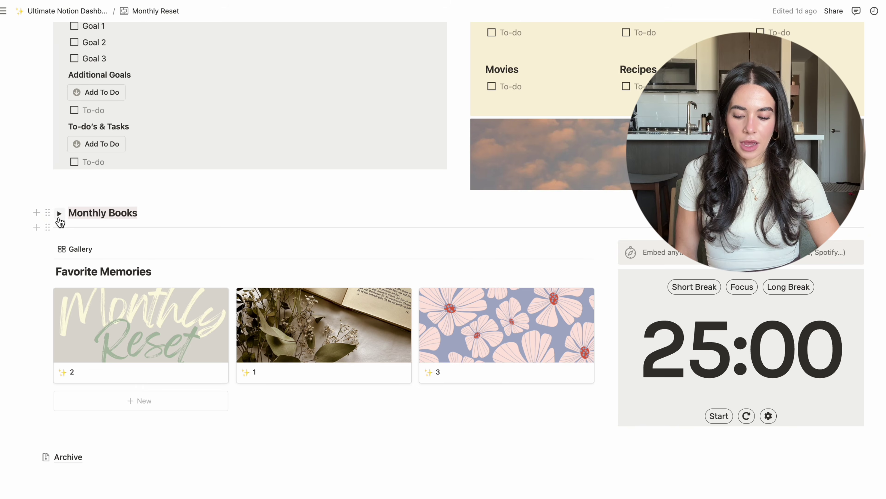
click(59, 214)
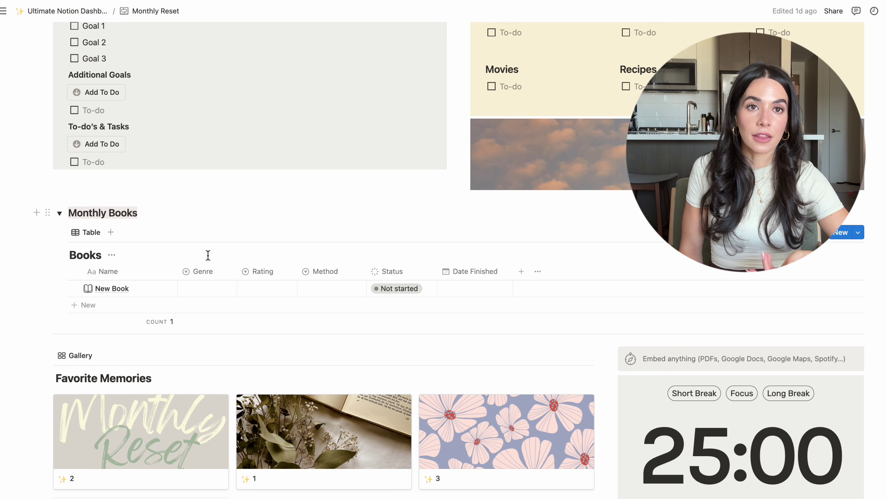
scroll(208, 257, down, 2)
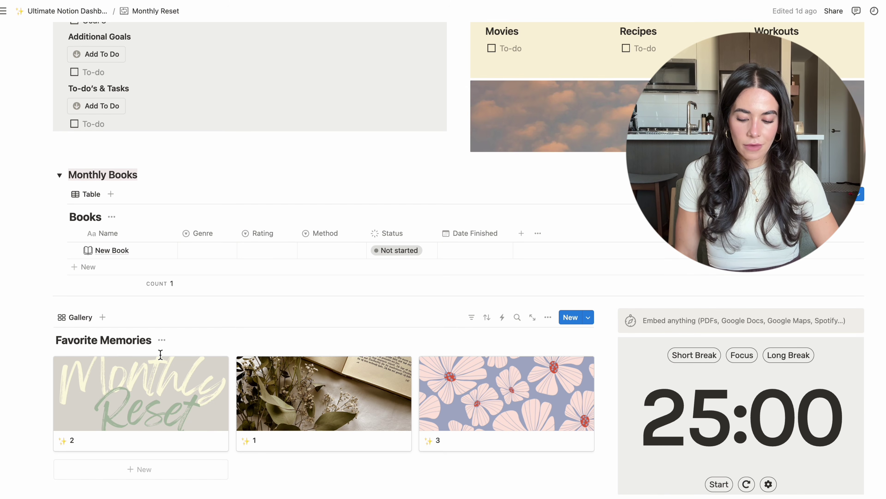
scroll(191, 346, down, 1)
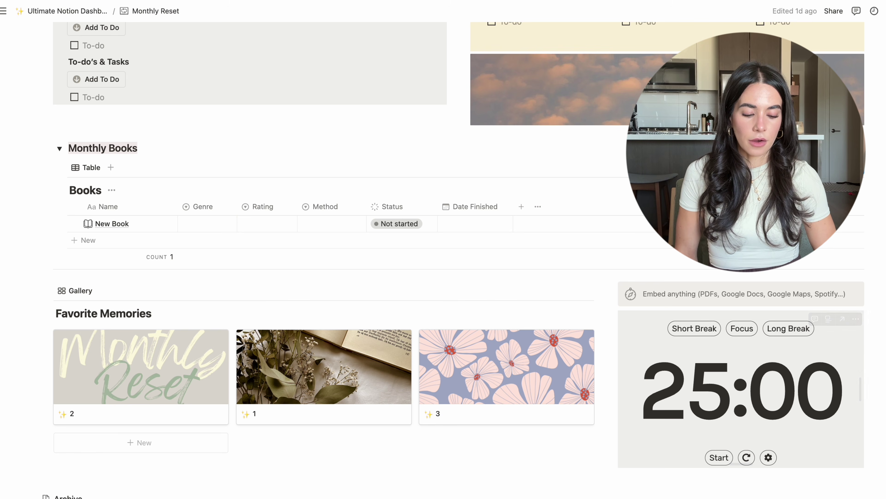
scroll(633, 407, down, 1)
scroll(632, 406, up, 3)
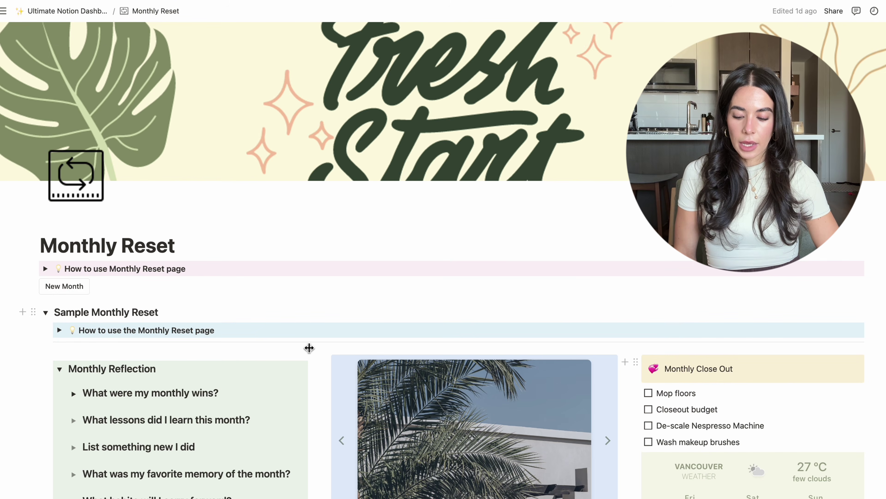
click(45, 313)
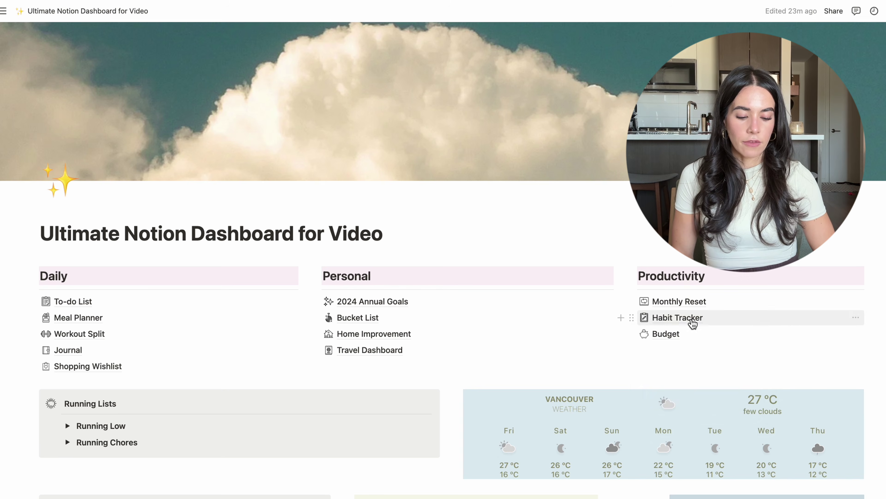
Open the Habit Tracker page from the main dashboard and add an entry named Habits on July 15, 2024
click(691, 320)
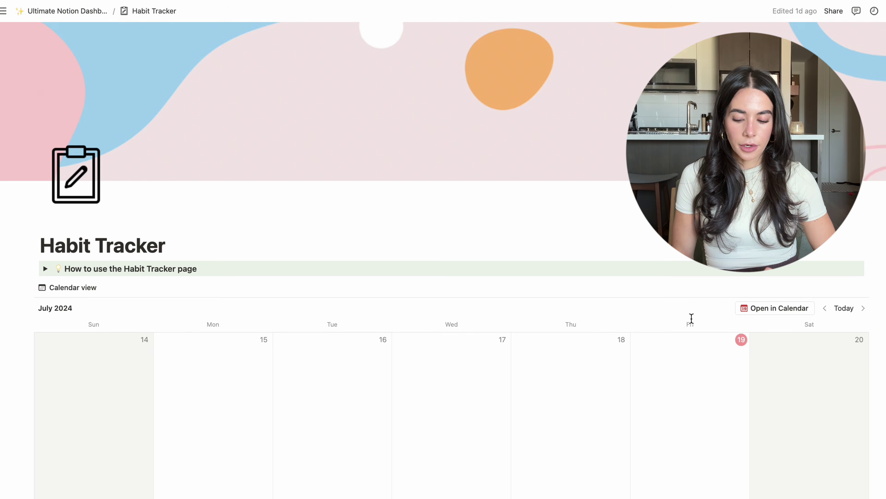
scroll(692, 318, down, 3)
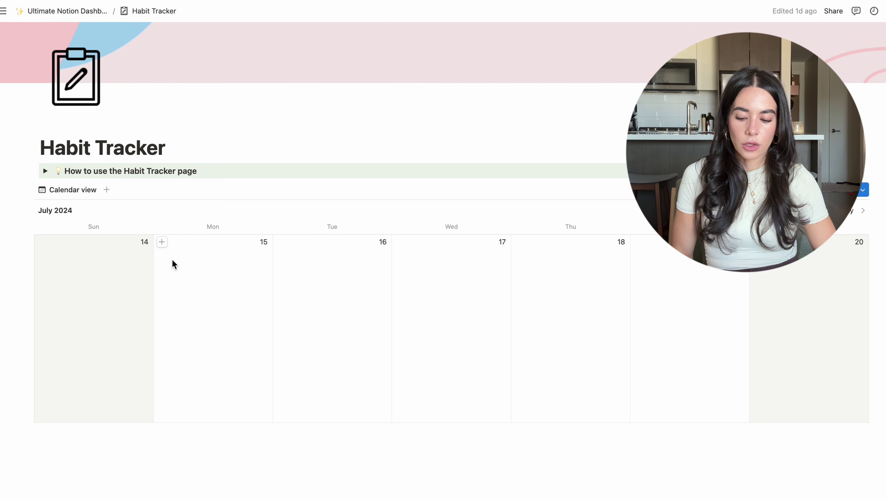
click(162, 241)
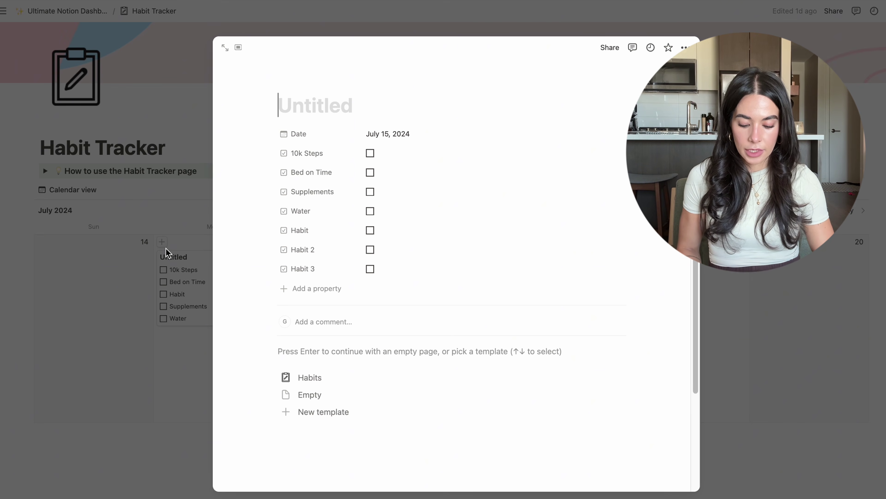
text(Habits)
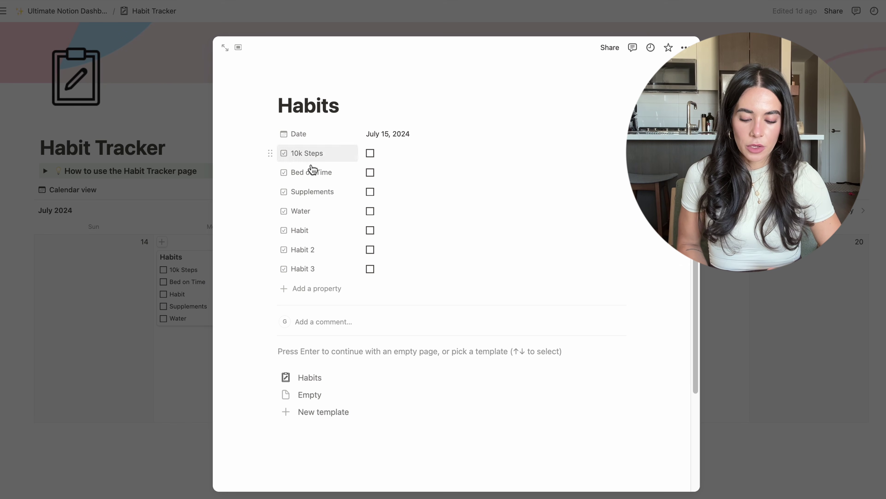
click(183, 418)
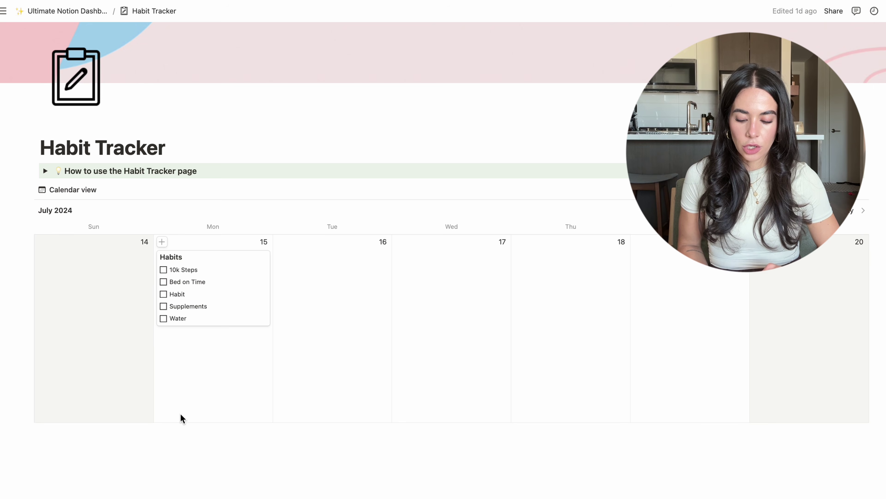
Check off 10k Steps, Bed on Time, Habit and Supplements in the July 15 Habits entry
click(164, 269)
click(164, 282)
click(163, 294)
click(163, 306)
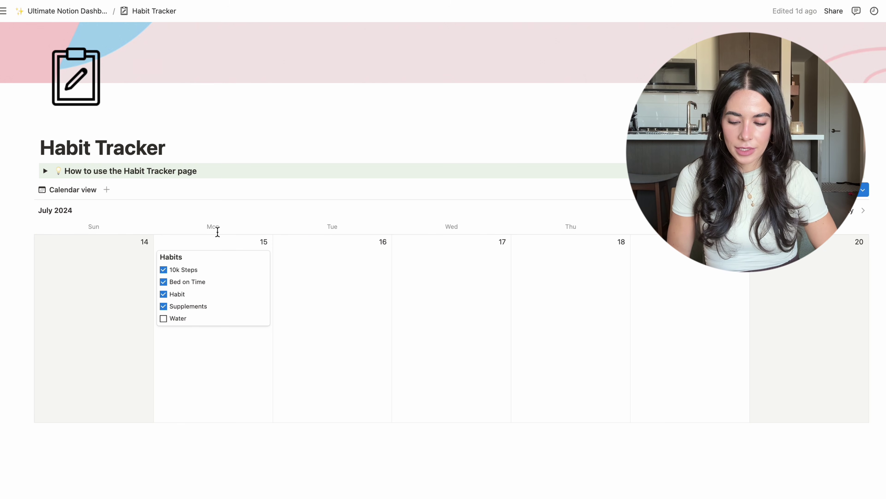
Go back to the main dashboard, open the Budget page and look over its balances, Transactions cards and Budget Totals
click(98, 6)
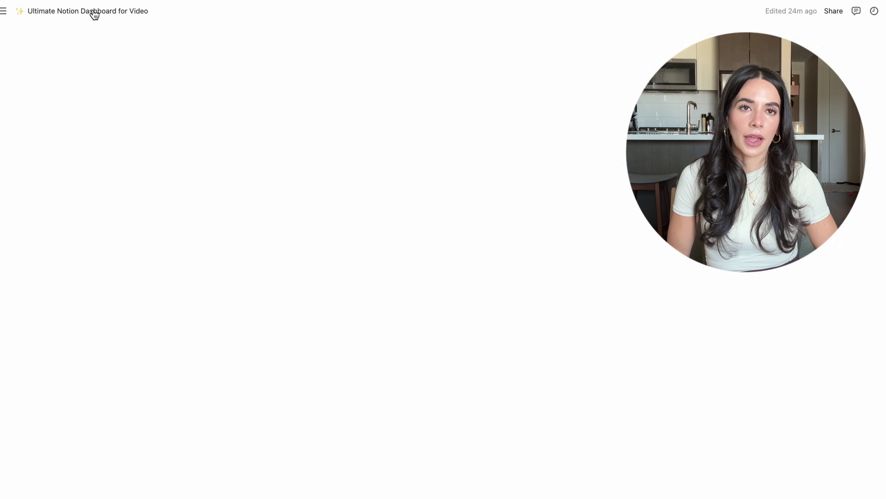
click(666, 334)
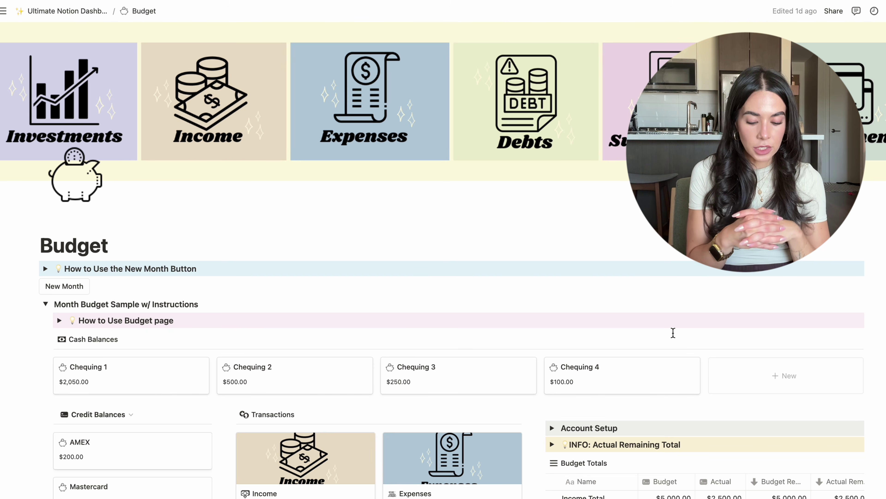
scroll(673, 333, down, 5)
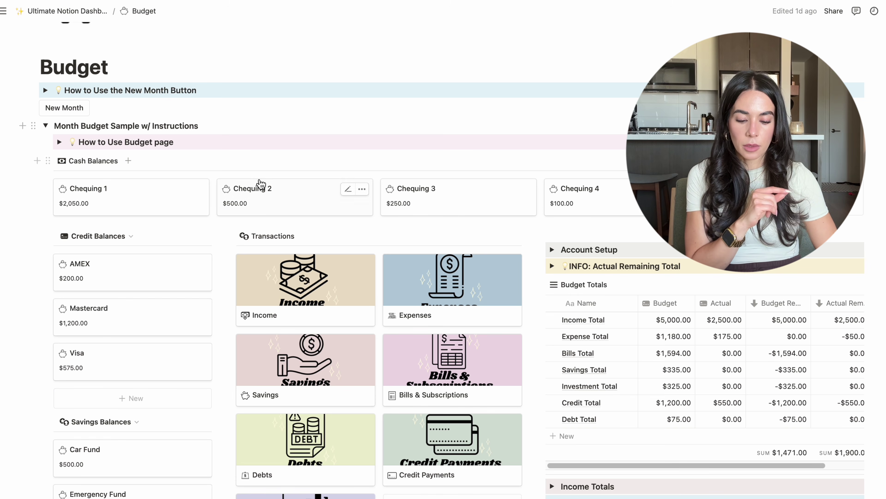
scroll(120, 363, down, 5)
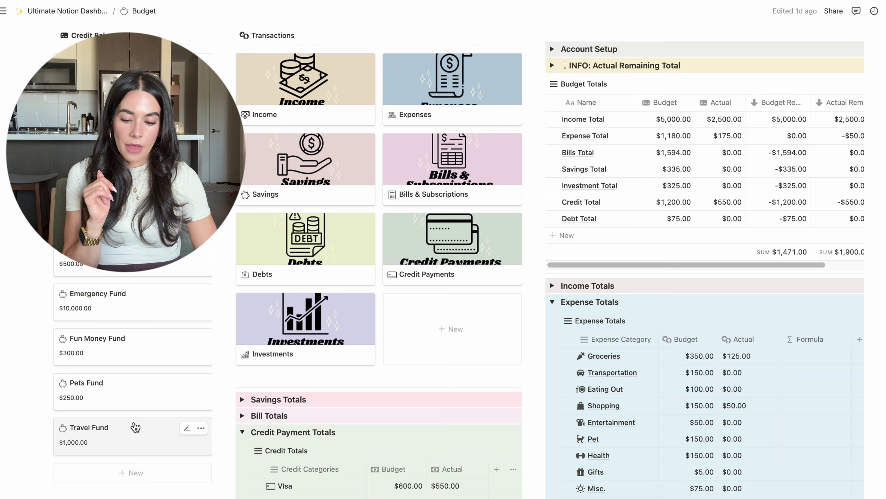
scroll(313, 252, up, 4)
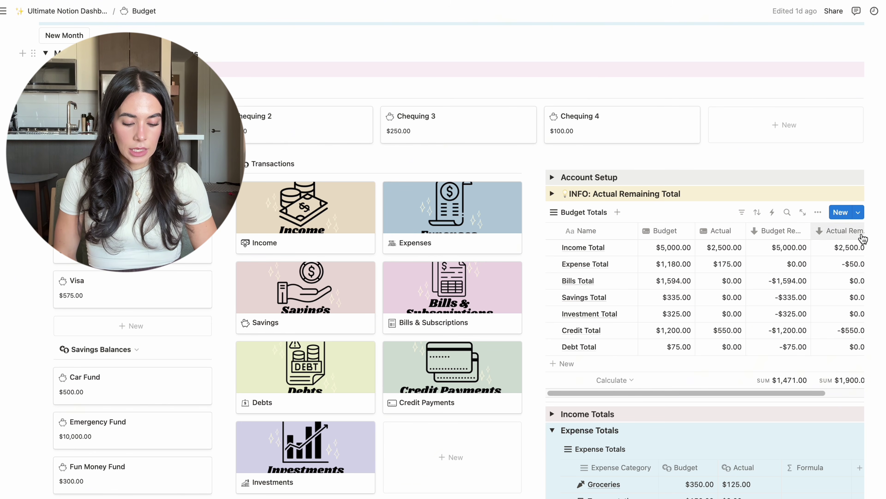
scroll(862, 234, down, 2)
scroll(523, 349, down, 4)
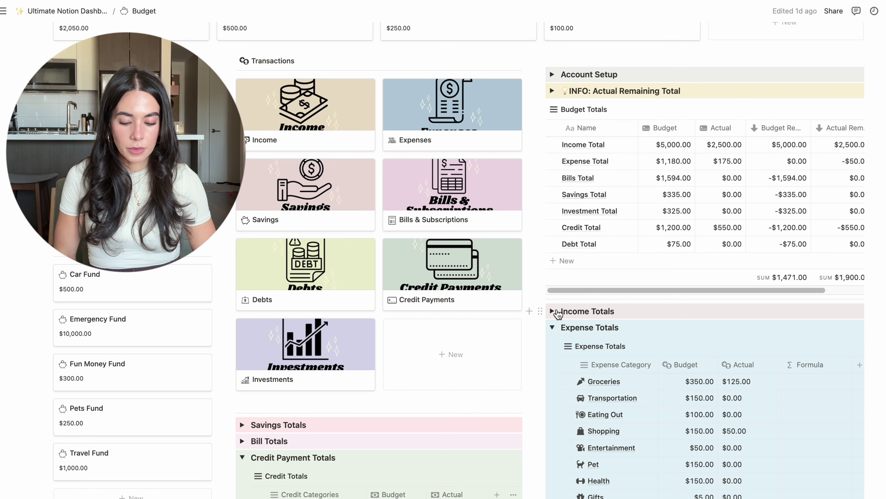
Expand the Income Totals, Savings Totals and Bill Totals sections of the sample month budget to view their categories
click(553, 311)
scroll(555, 314, down, 10)
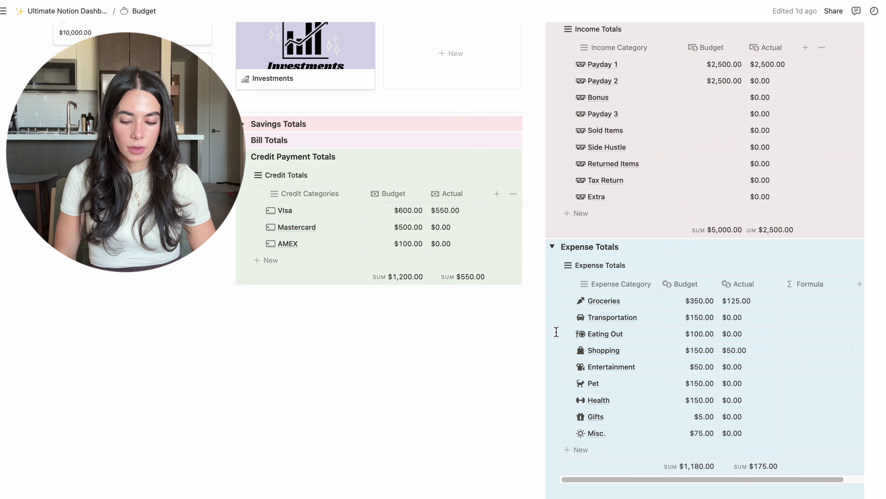
click(243, 123)
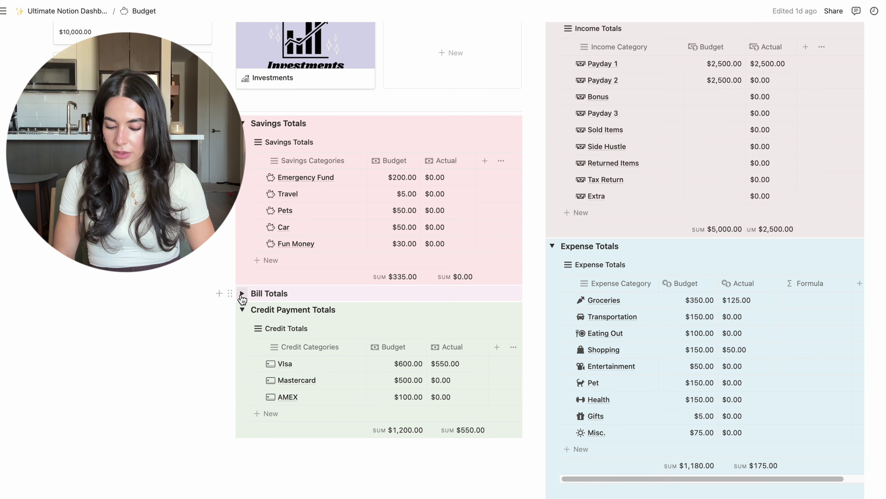
click(242, 293)
scroll(242, 299, down, 7)
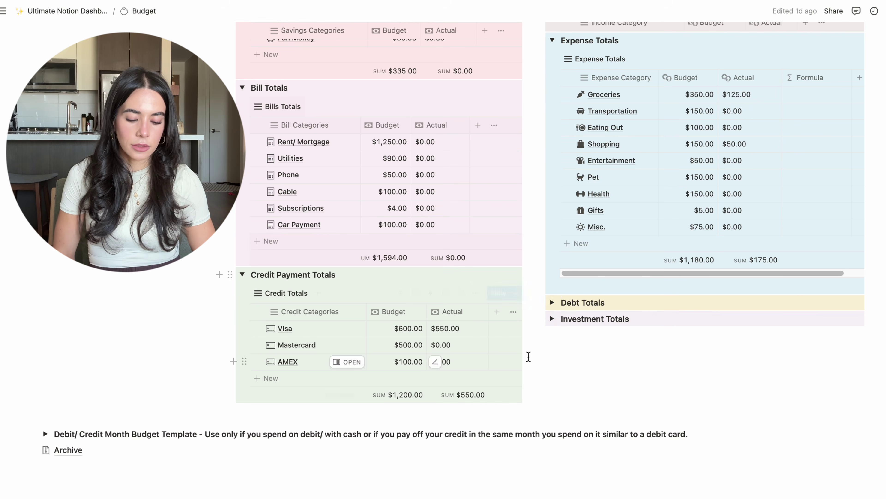
Expand the Debt Totals and Investment Totals sections and look over their categories
click(552, 302)
click(552, 406)
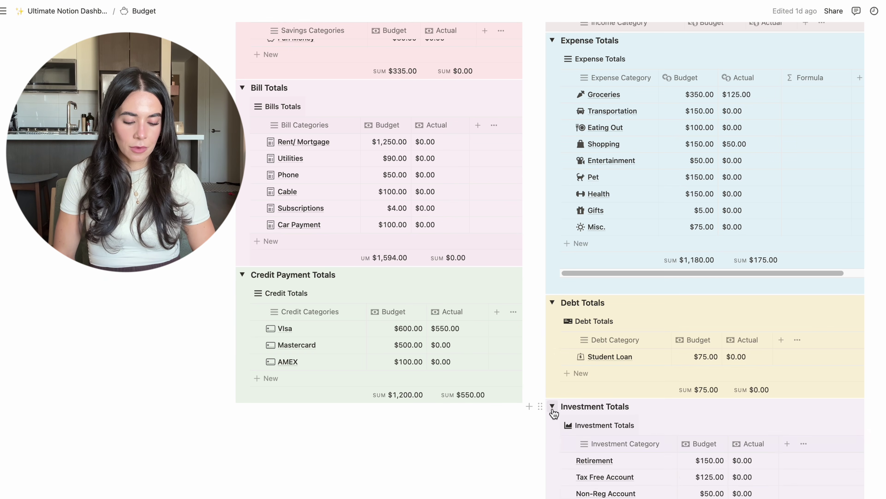
scroll(553, 408, down, 1)
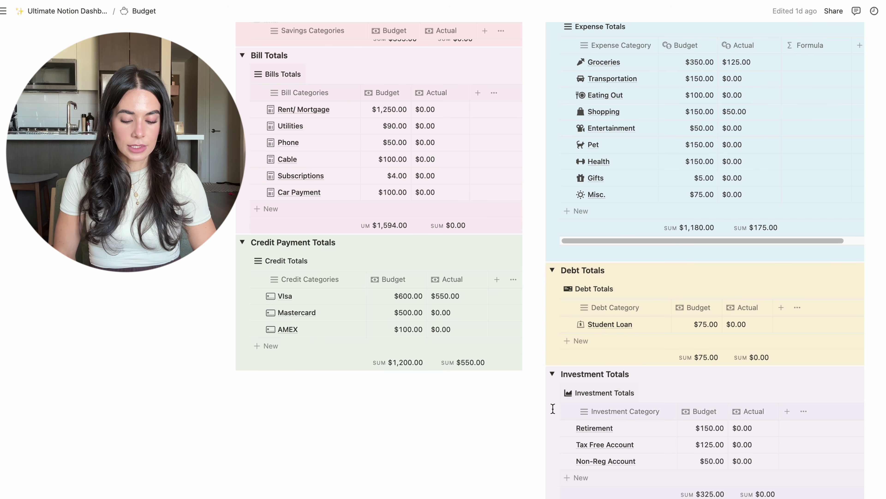
scroll(553, 408, down, 1)
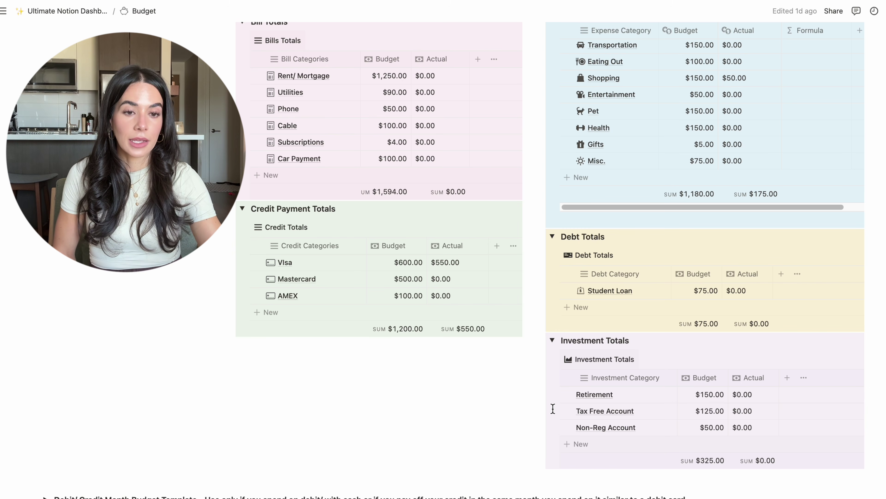
scroll(553, 408, down, 2)
Review the Expense Totals and Income Totals categories and return to the Budget Totals table
scroll(553, 408, up, 7)
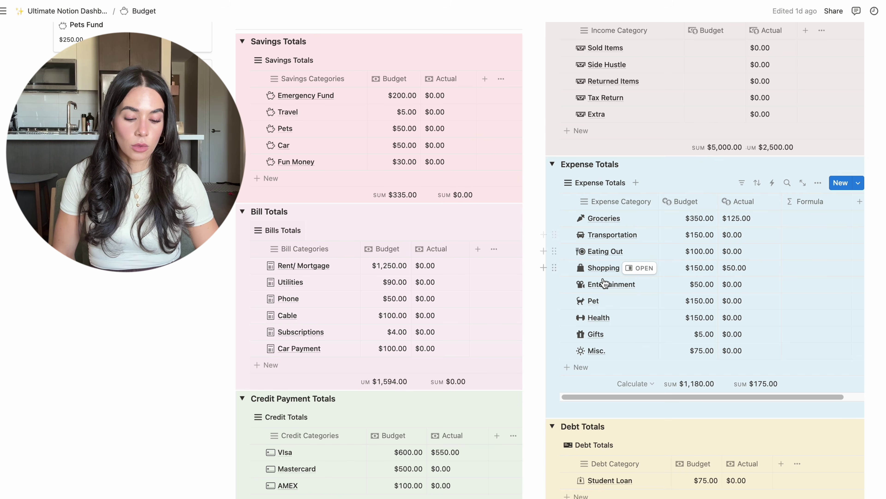
scroll(605, 283, down, 1)
scroll(605, 283, up, 5)
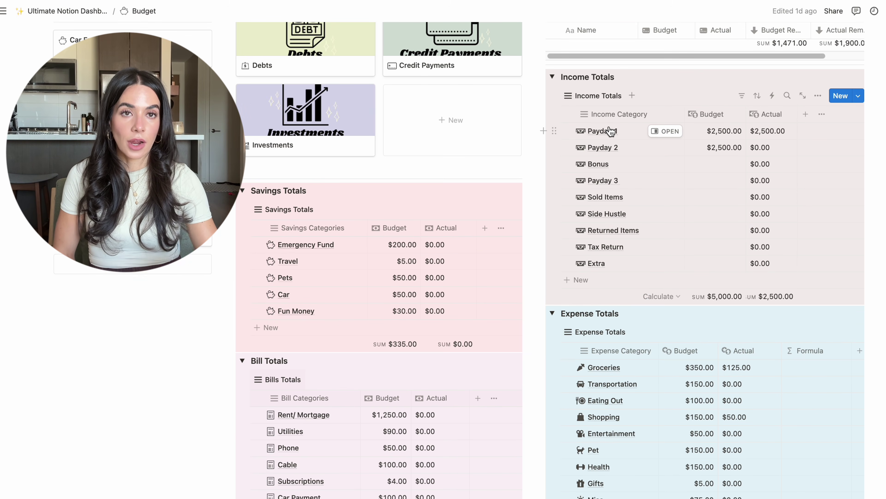
scroll(606, 209, down, 2)
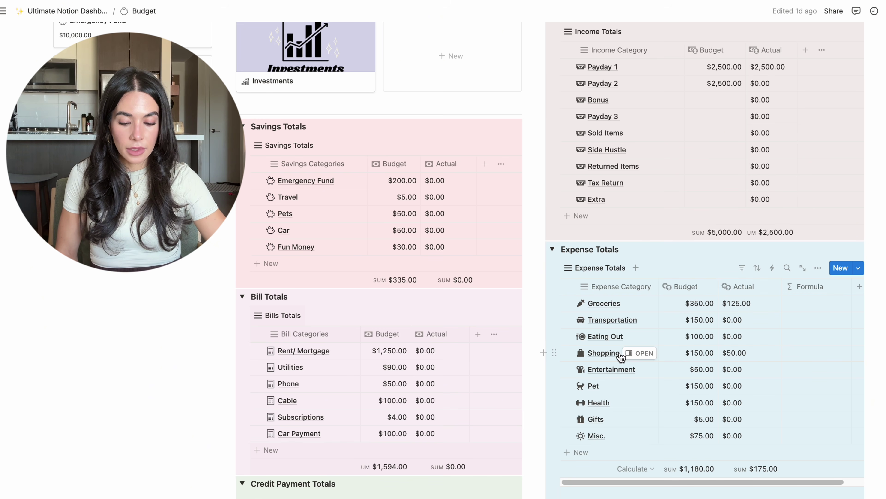
scroll(621, 355, up, 10)
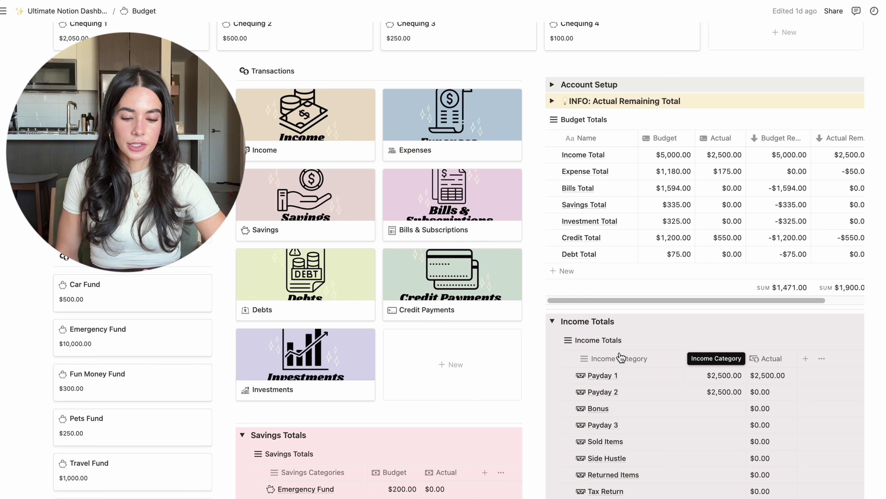
Expand the Account Setup section, look over the account names, types and starting balances, and collapse it again
click(553, 85)
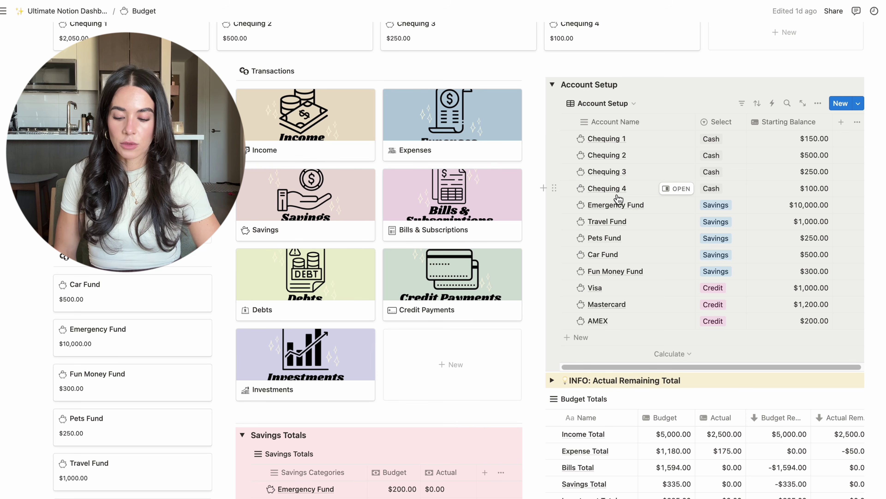
scroll(334, 142, down, 2)
scroll(334, 142, up, 5)
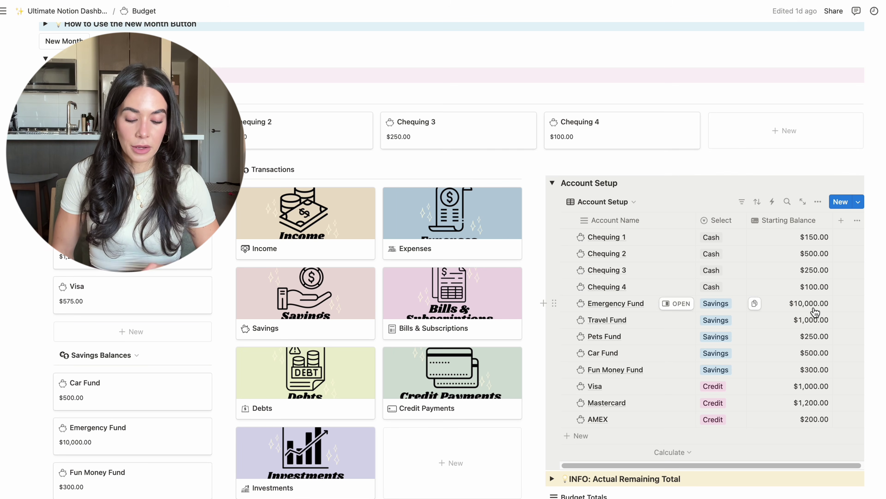
scroll(815, 312, down, 1)
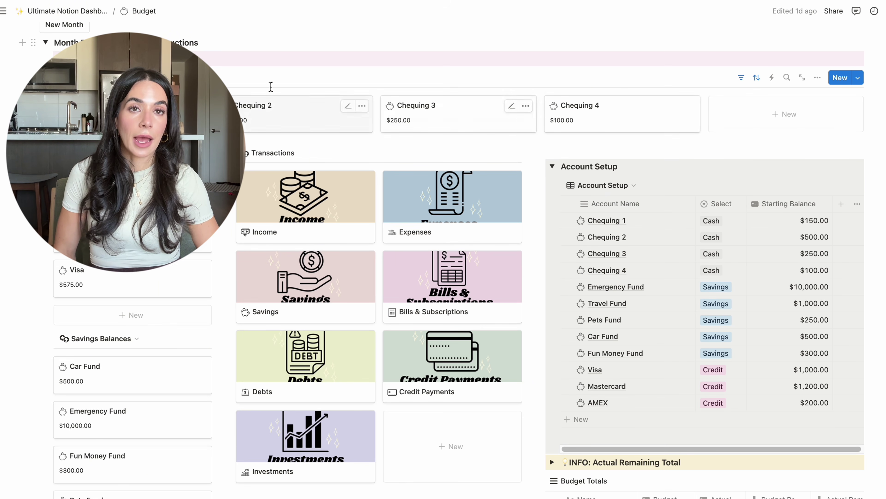
click(553, 167)
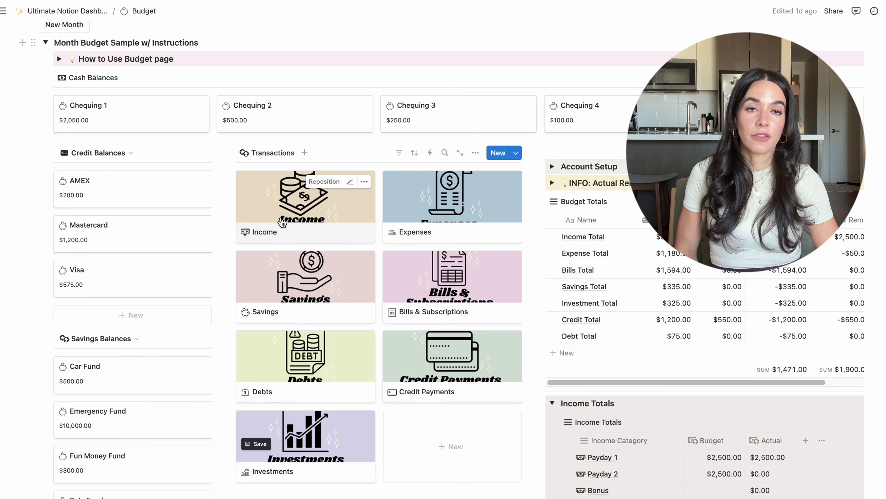
Open the Income transactions page and add a new Income Tracker entry named Payday 2
click(286, 212)
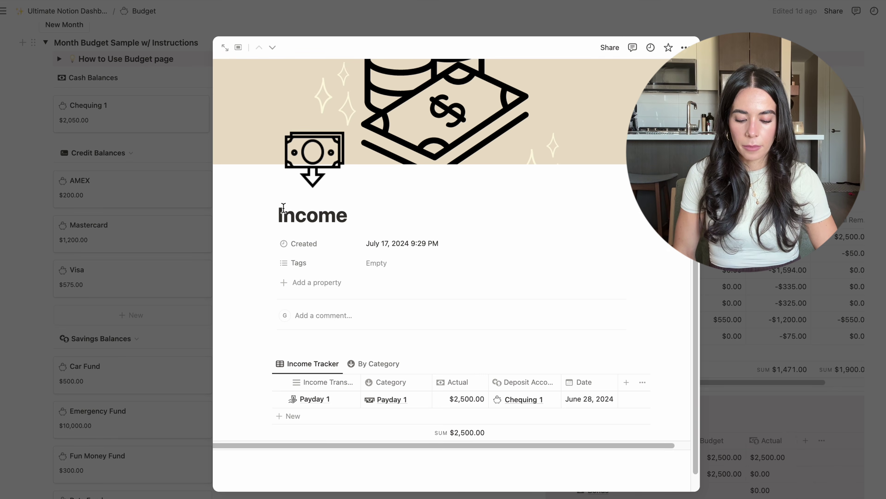
click(300, 400)
text(Item)
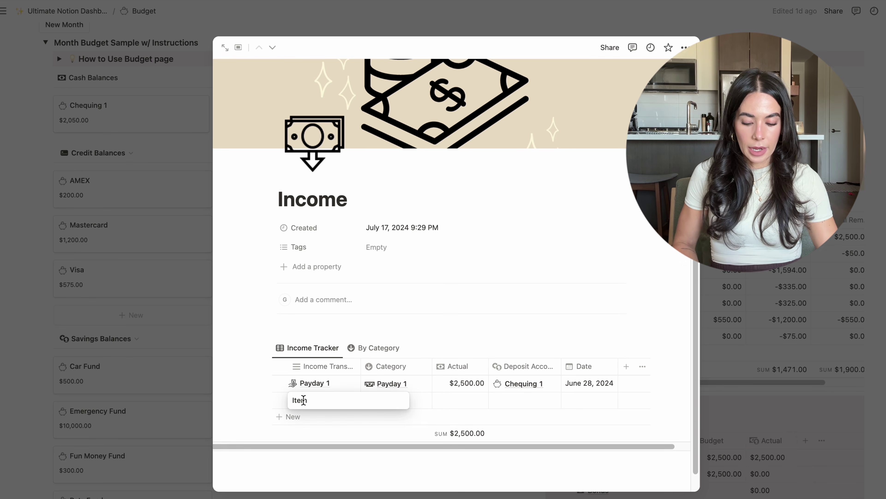
key(BackSpace)
key(BackSpace)
key(BackSpace)
key(BackSpace)
text(Payday 2)
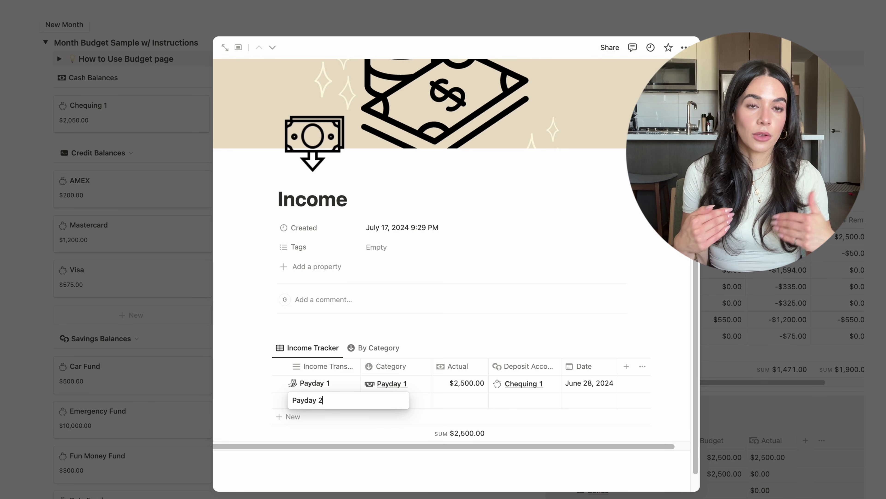
key(Return)
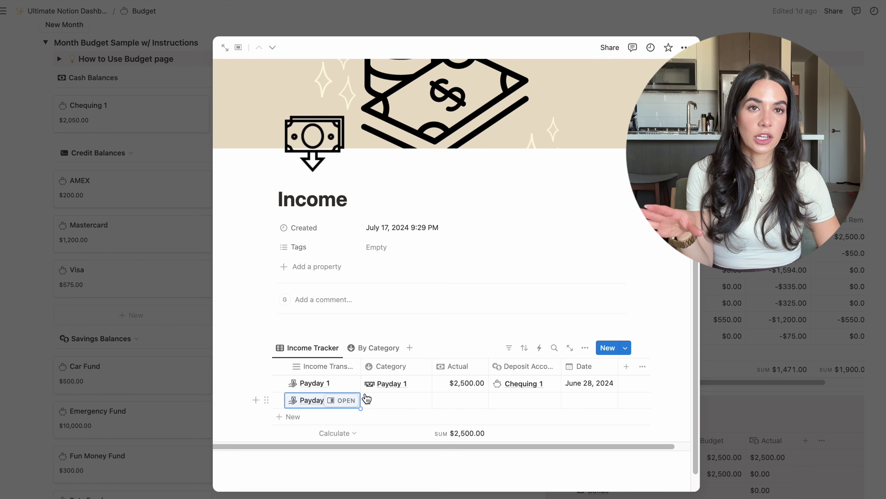
Link the new income entry to the Payday 2 category and set its actual amount to 2500
click(390, 402)
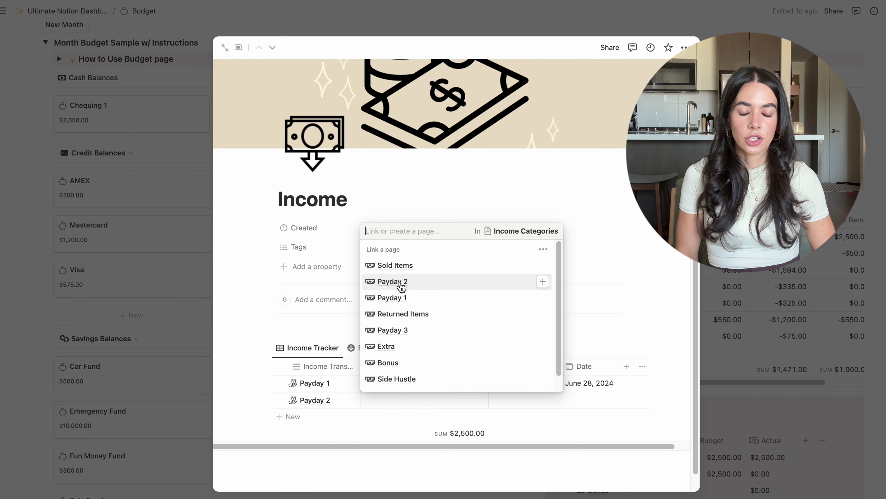
click(402, 284)
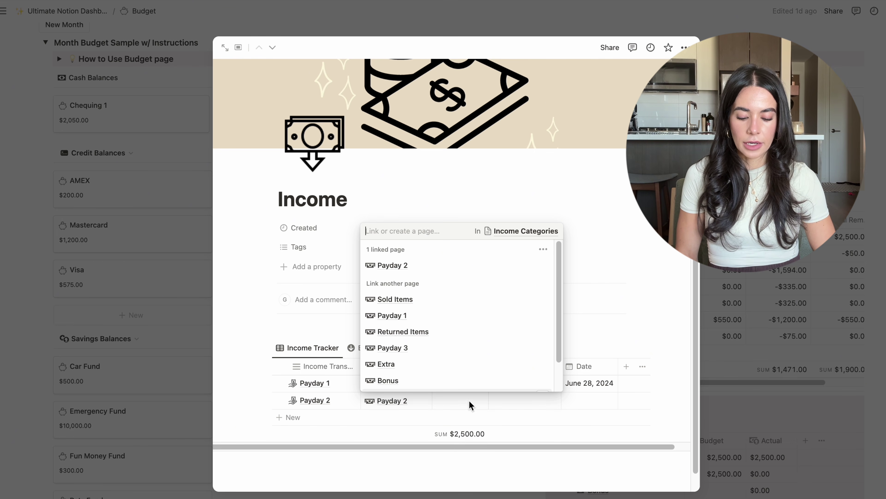
key(Escape)
click(470, 409)
text(2500)
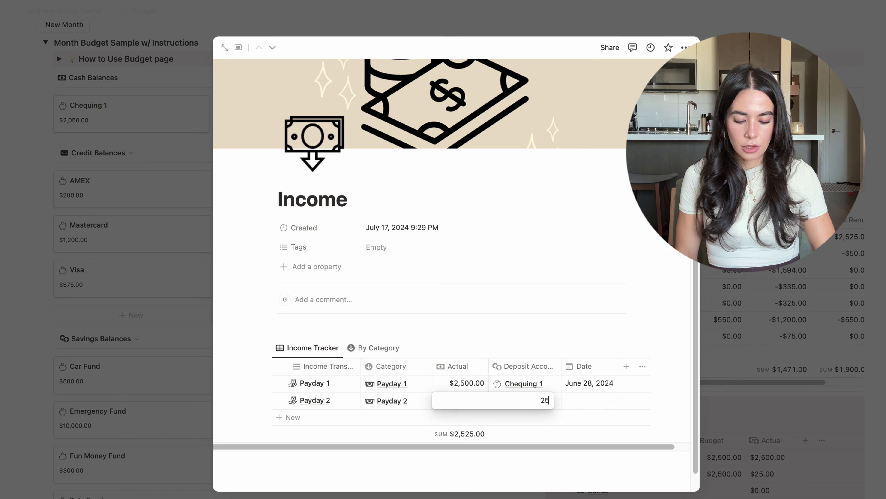
key(Return)
Set the Payday 2 entry's deposit account to Chequing 1 and its date to July 19, 2024, and close the Income page
click(520, 407)
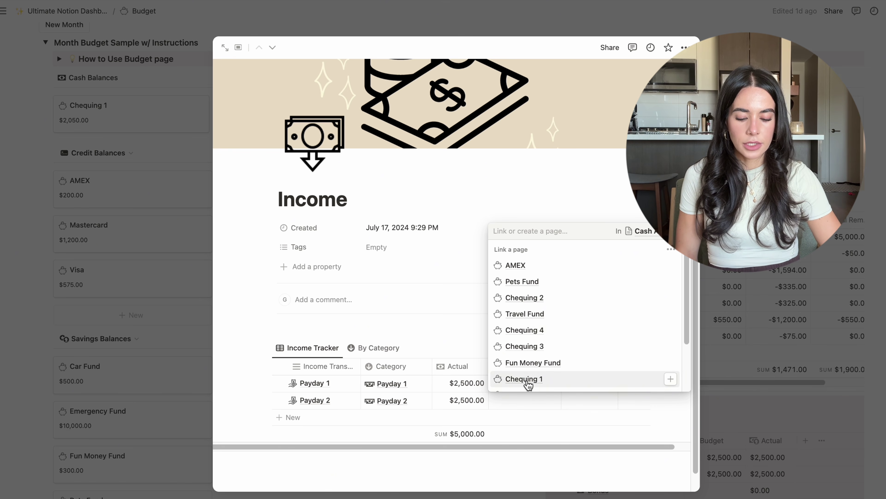
click(527, 382)
click(571, 456)
click(587, 404)
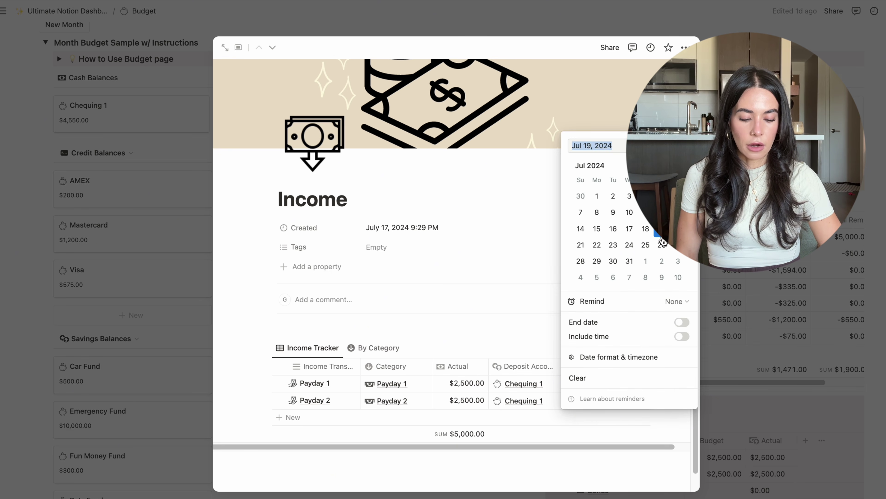
click(540, 425)
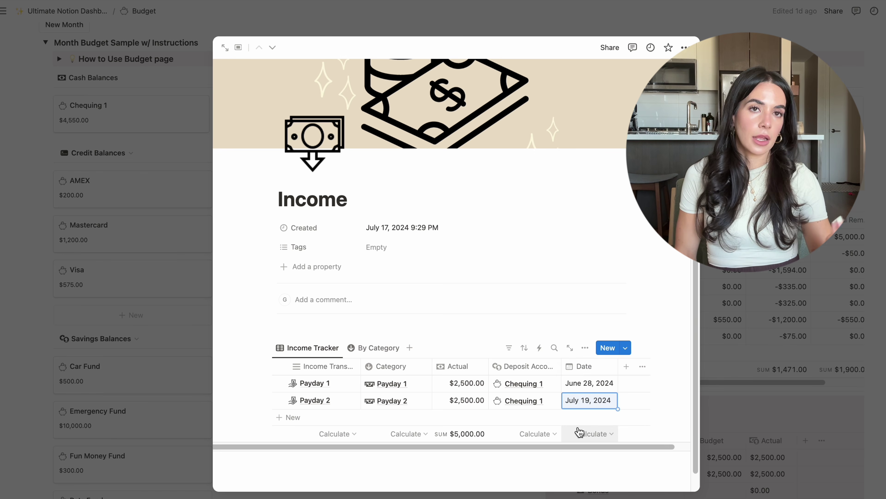
click(866, 97)
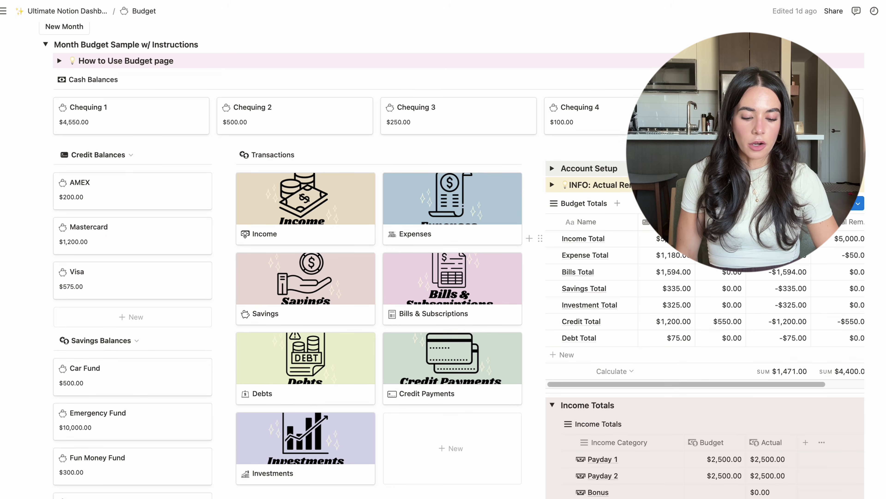
Check the updated Chequing 1 balance, Budget Totals and Income Totals for the sample month
scroll(750, 174, up, 1)
scroll(750, 175, down, 5)
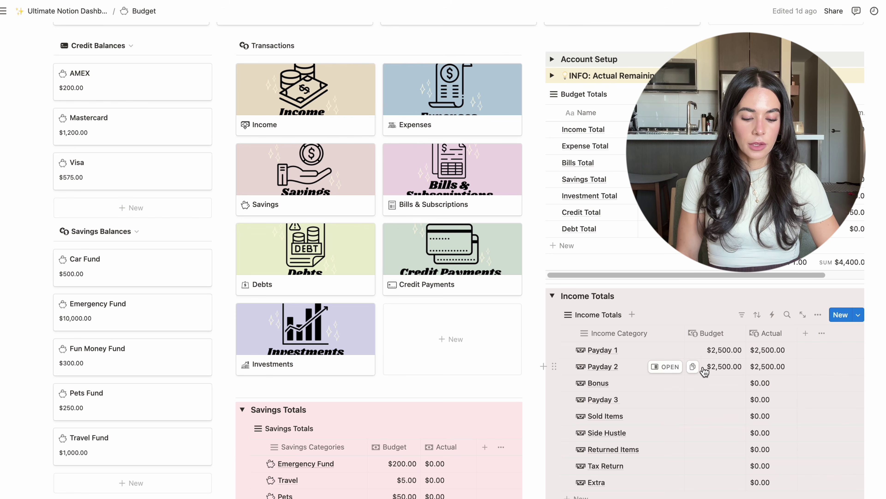
scroll(725, 371, down, 2)
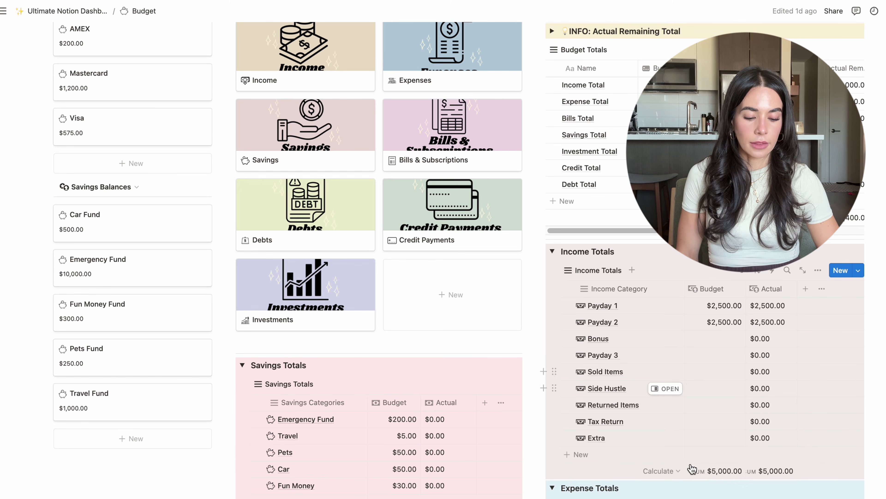
scroll(703, 473, up, 4)
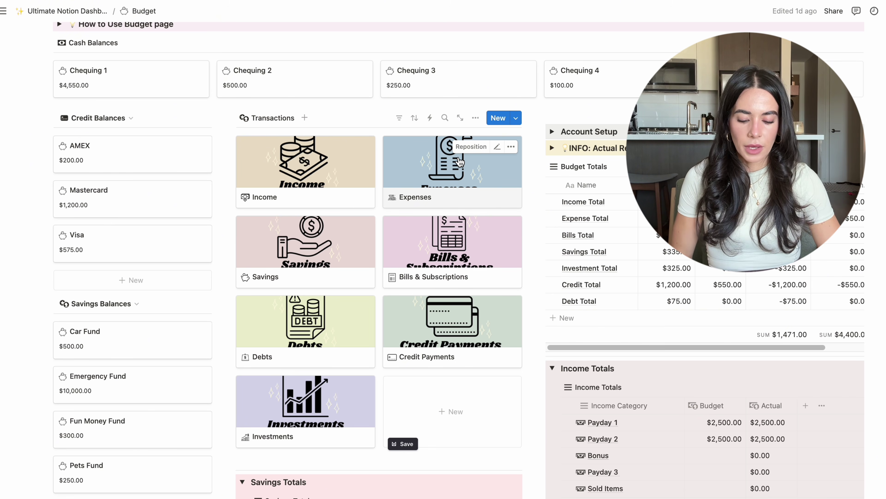
Open the Credit Payments and Savings transaction pages in turn to view their trackers, and return to the beginning of the Budget page
click(437, 314)
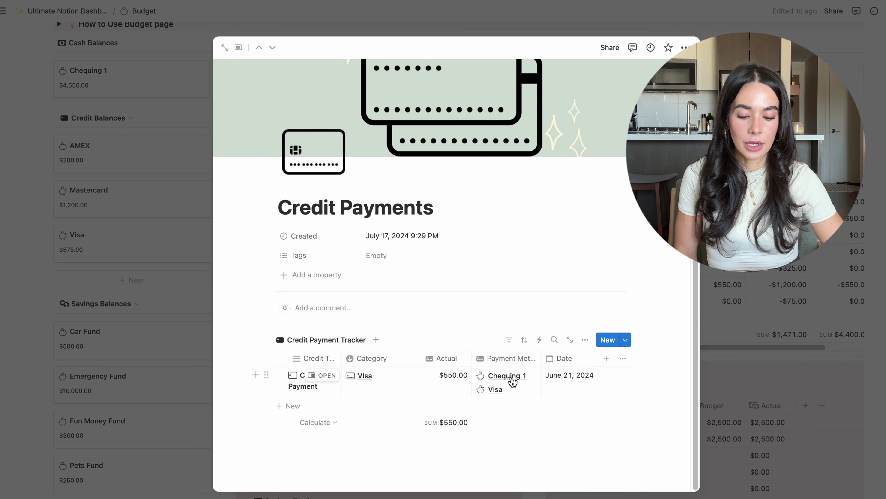
key(Escape)
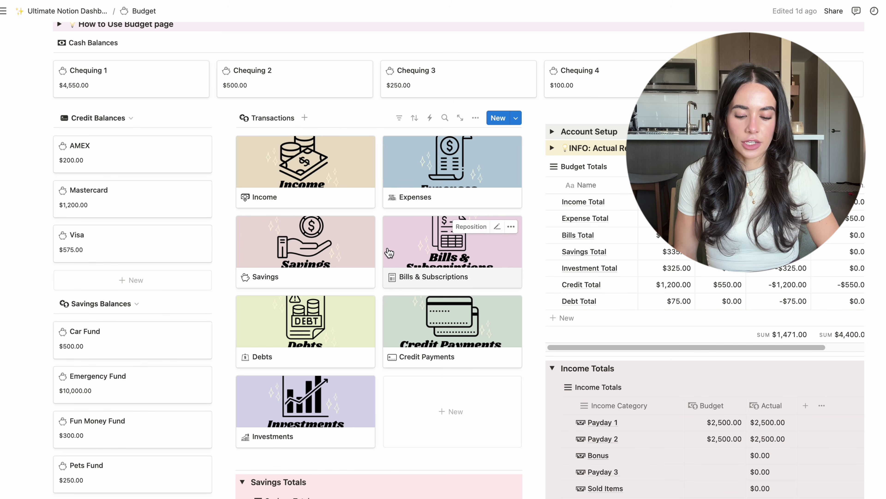
click(304, 254)
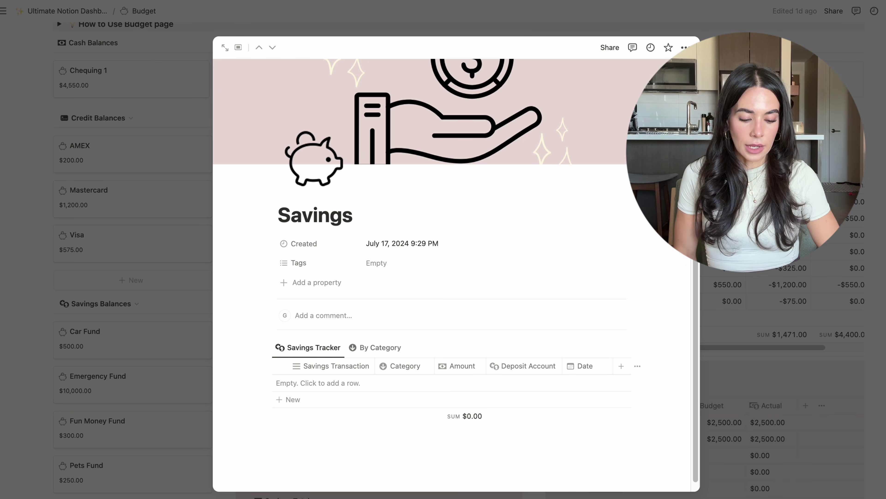
key(Escape)
scroll(476, 316, down, 3)
scroll(476, 317, up, 10)
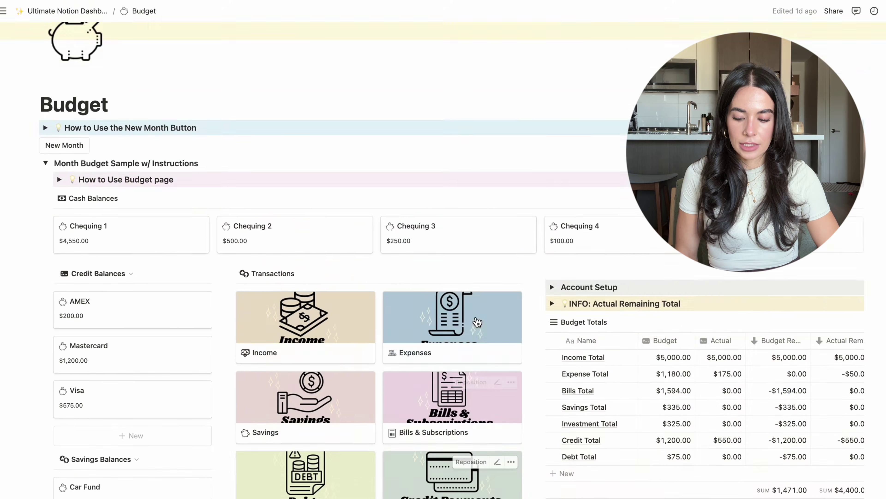
Collapse the sample month budget and remove "/ Credit" from the template toggle's title so it starts with "Debit Month Budget Template"
click(44, 206)
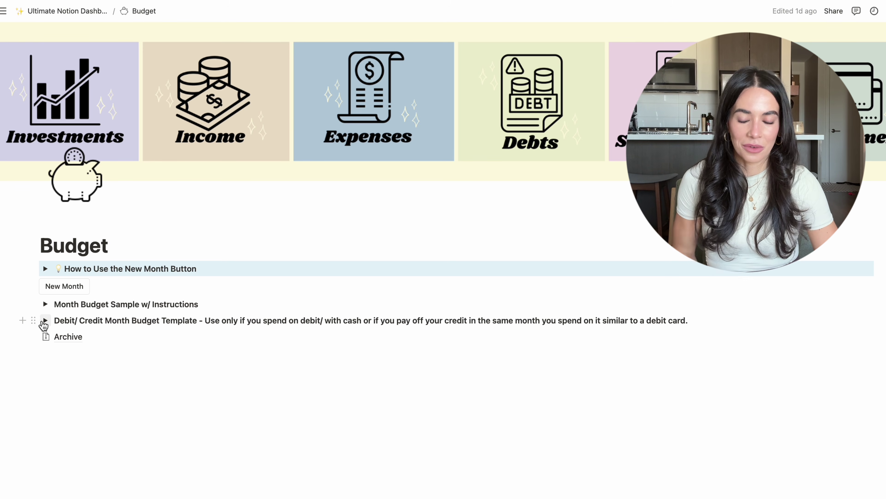
click(98, 321)
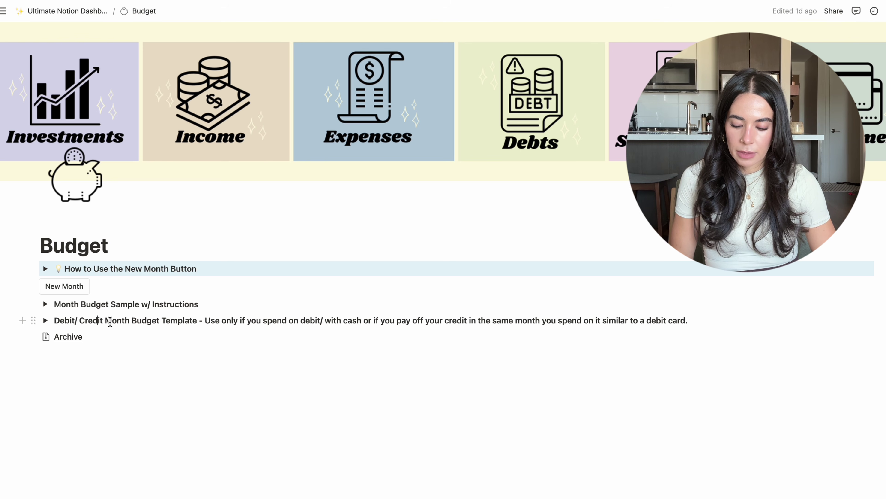
key(BackSpace)
key(BackSpace)
key(BackSpace)
key(BackSpace)
key(BackSpace)
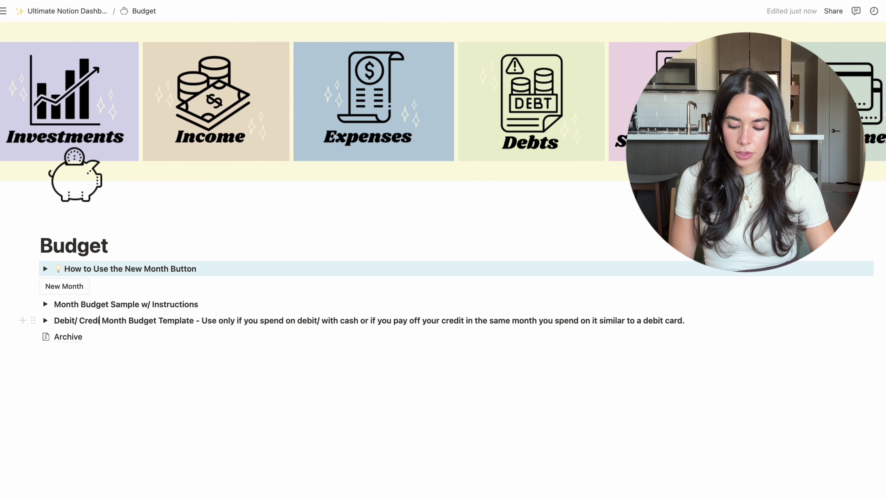
key(BackSpace)
key(BackSpace)
key(BackSpace)
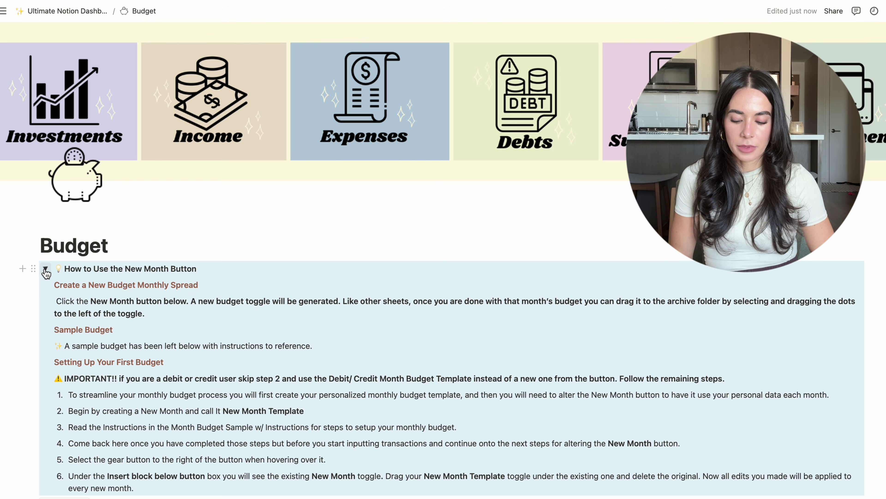
View the instructions for the New Month button and select the expanded Debit Month Budget Template to examine its contents
click(45, 268)
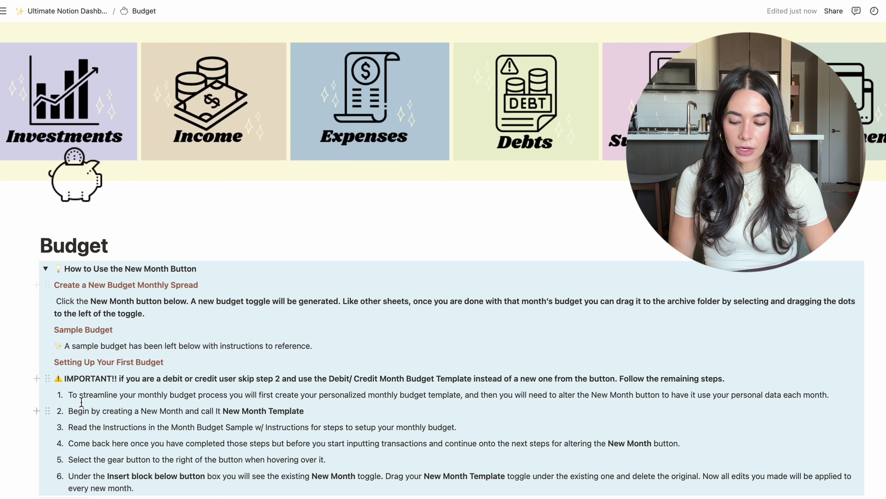
click(45, 269)
click(45, 320)
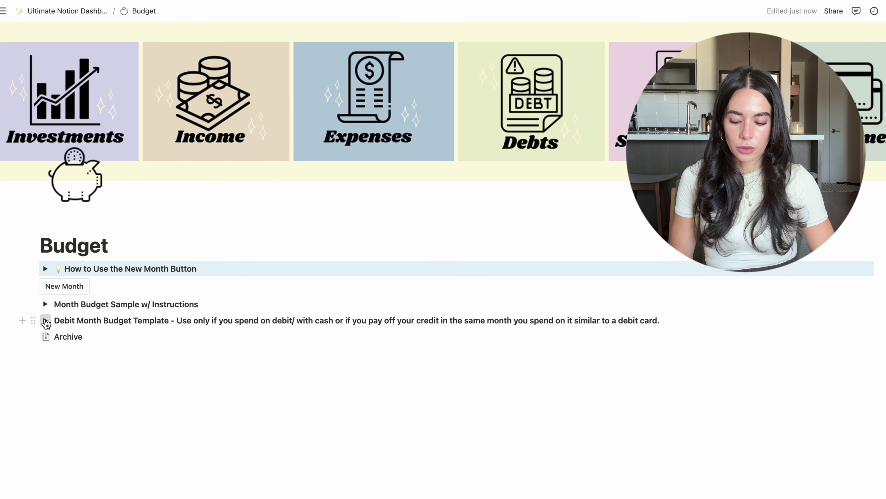
drag(33, 359, 640, 428)
key(super+c)
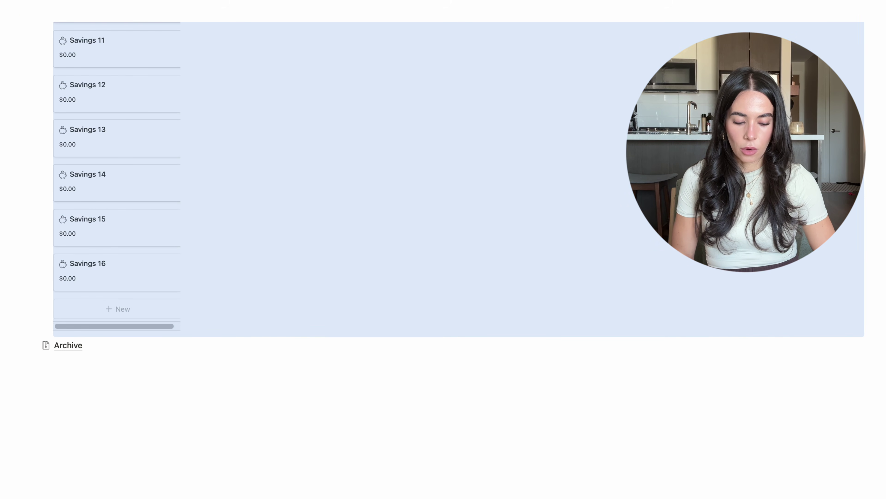
scroll(444, 261, up, 20)
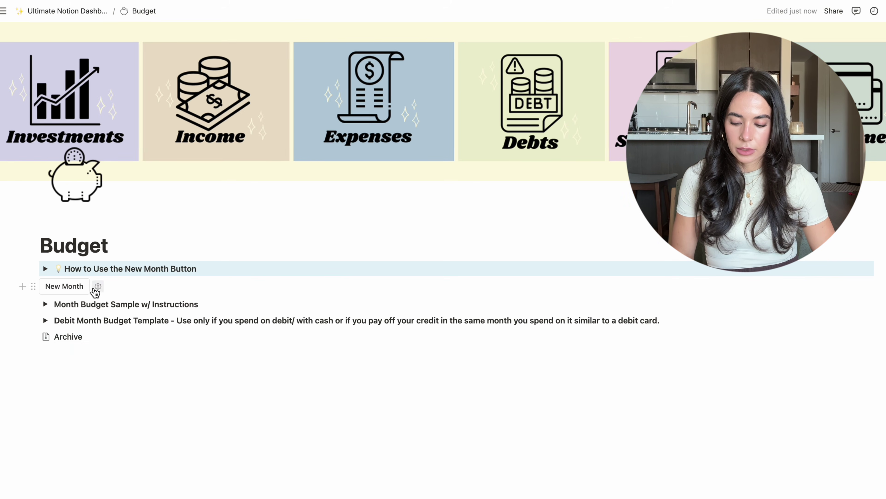
Open the New Month button's settings, inspect the Month Budget block it inserts, and close the settings
click(97, 287)
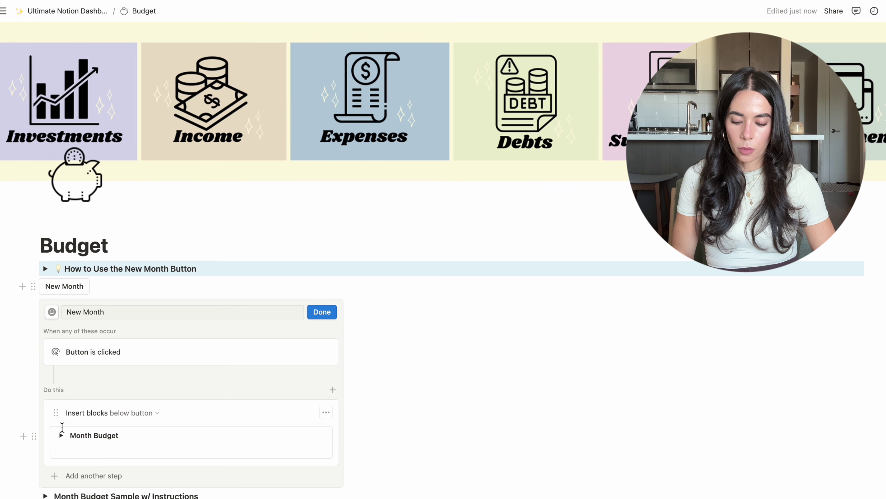
click(61, 435)
scroll(87, 461, down, 3)
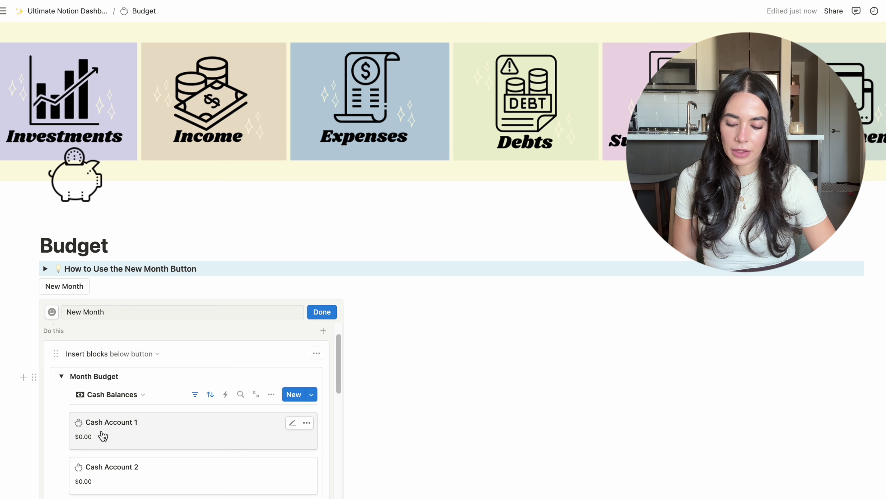
click(61, 376)
click(323, 314)
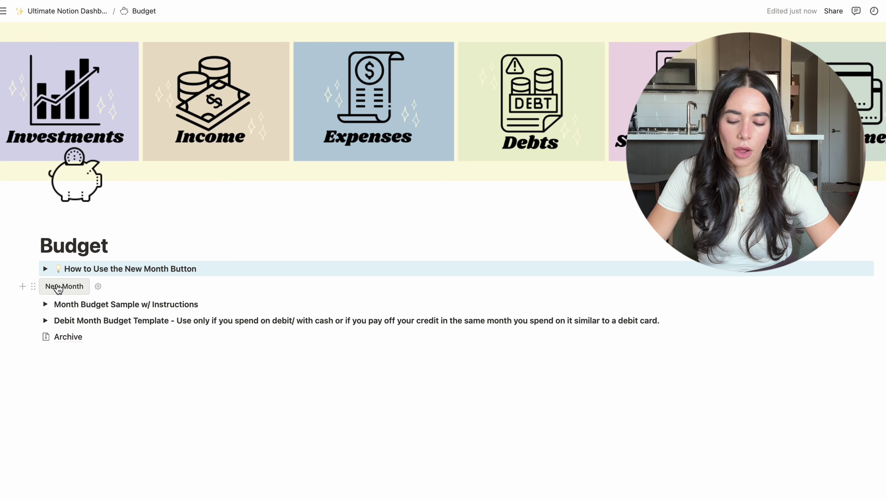
Return to the main Ultimate Notion Dashboard page and look over its sections
click(81, 16)
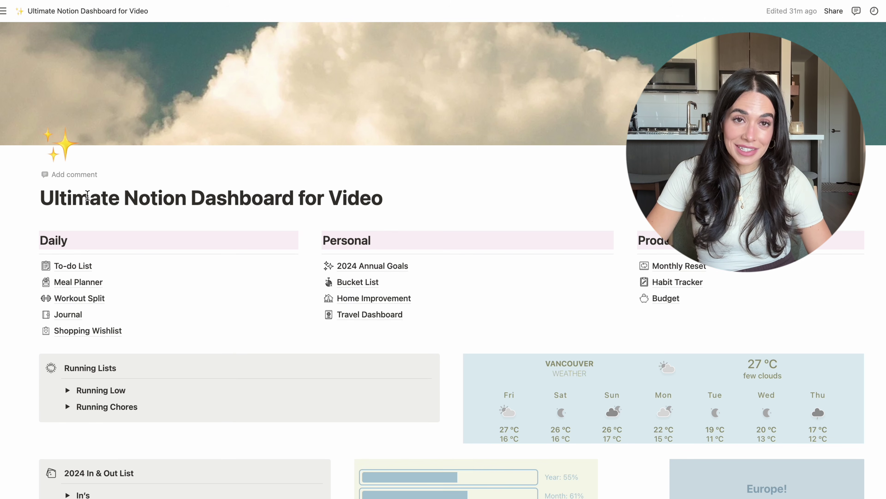
scroll(87, 194, up, 2)
scroll(87, 195, down, 4)
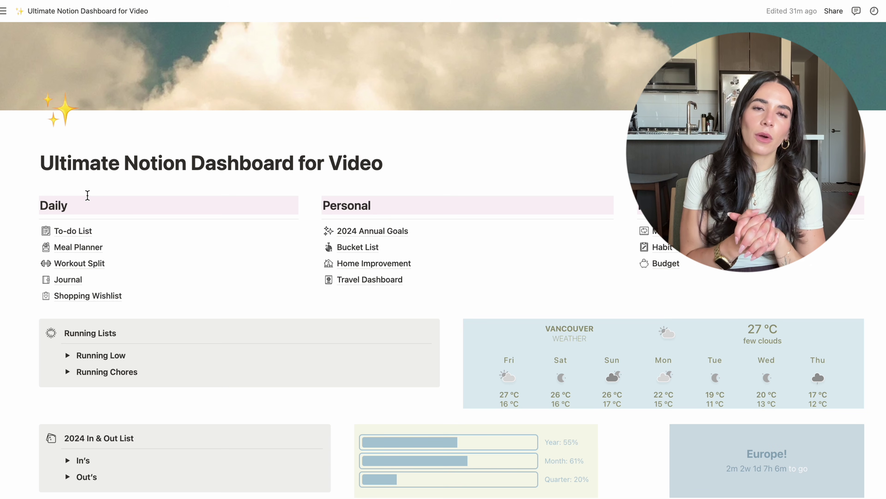